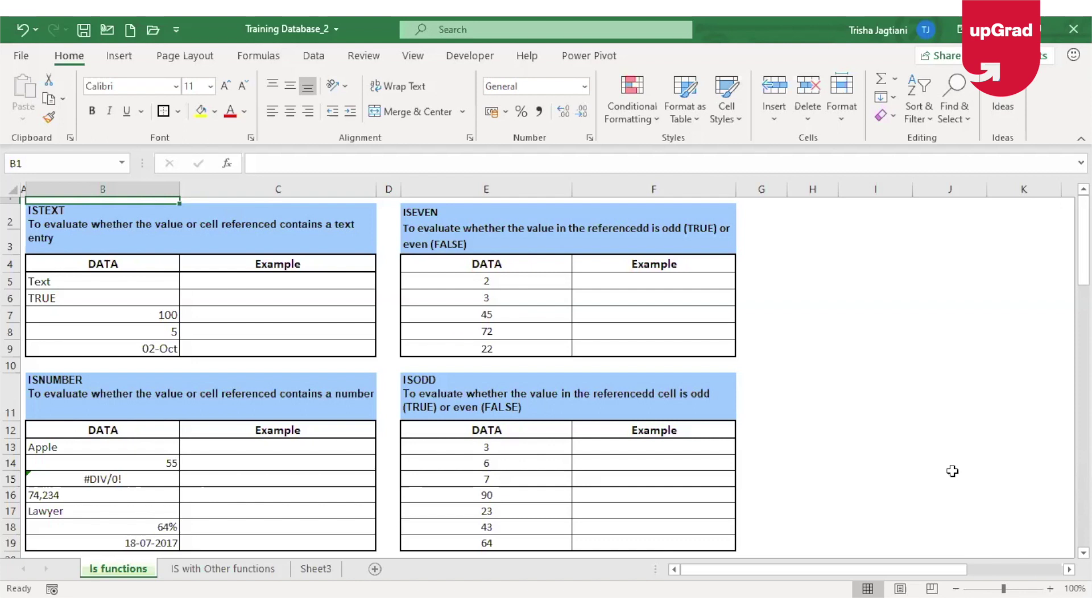
# Enter the formula =ISTEXT(B5) in cell C5 of the ISTEXT table's Example column.
pyautogui.hotkey('ctrl', 'Home')
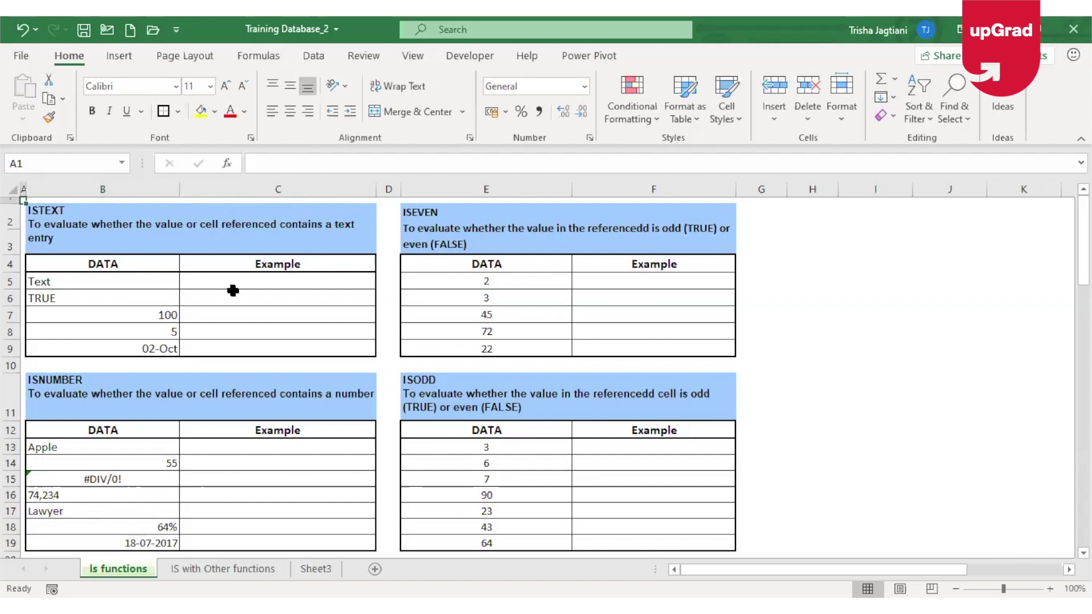
pyautogui.click(239, 284)
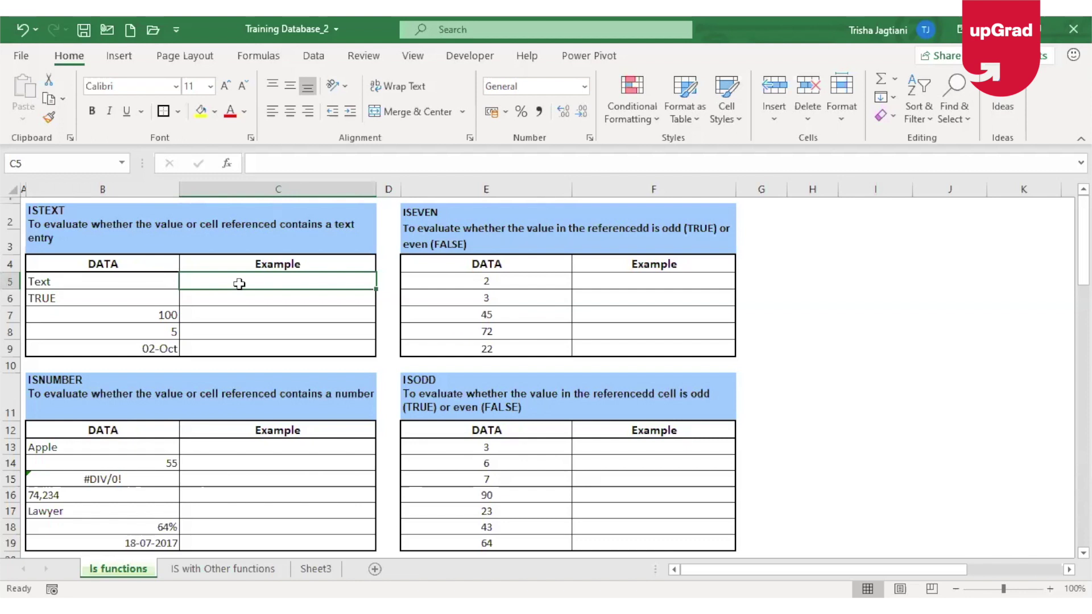
pyautogui.write('=')
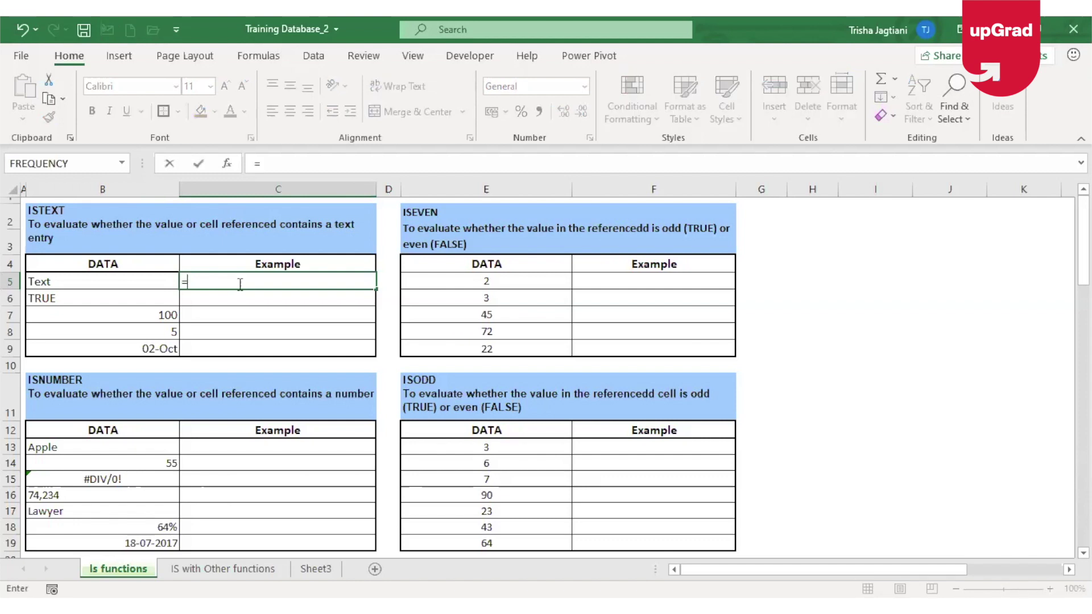
pyautogui.write('istext(')
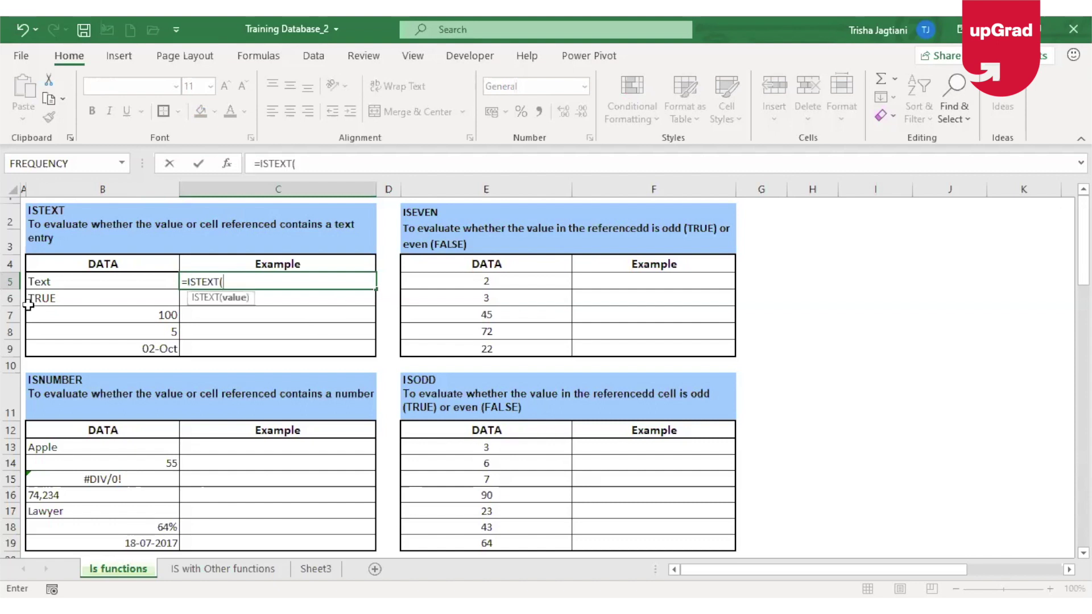
pyautogui.click(96, 283)
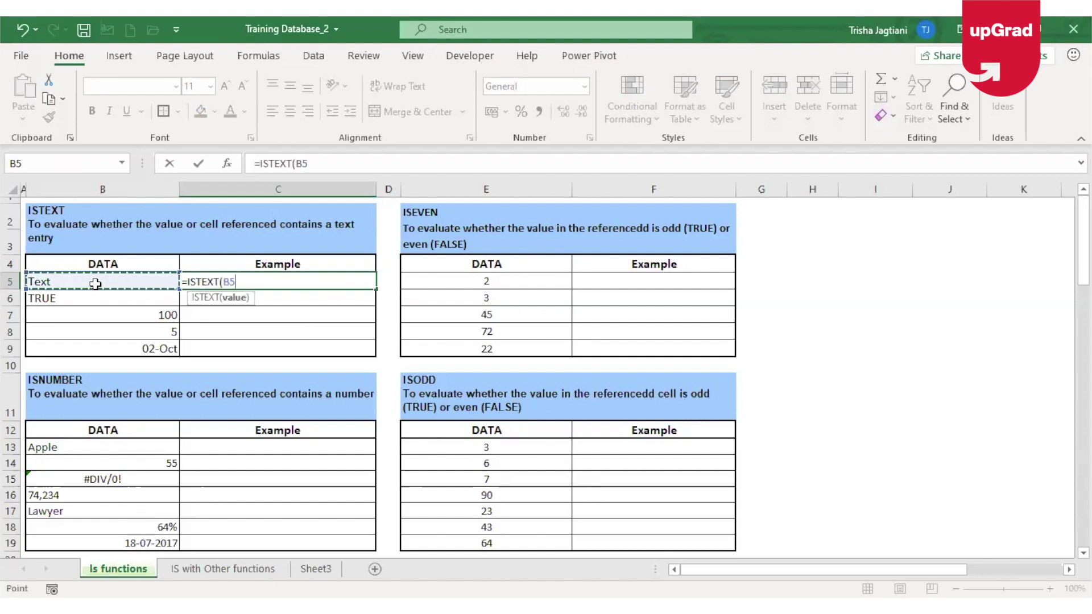
pyautogui.write(')')
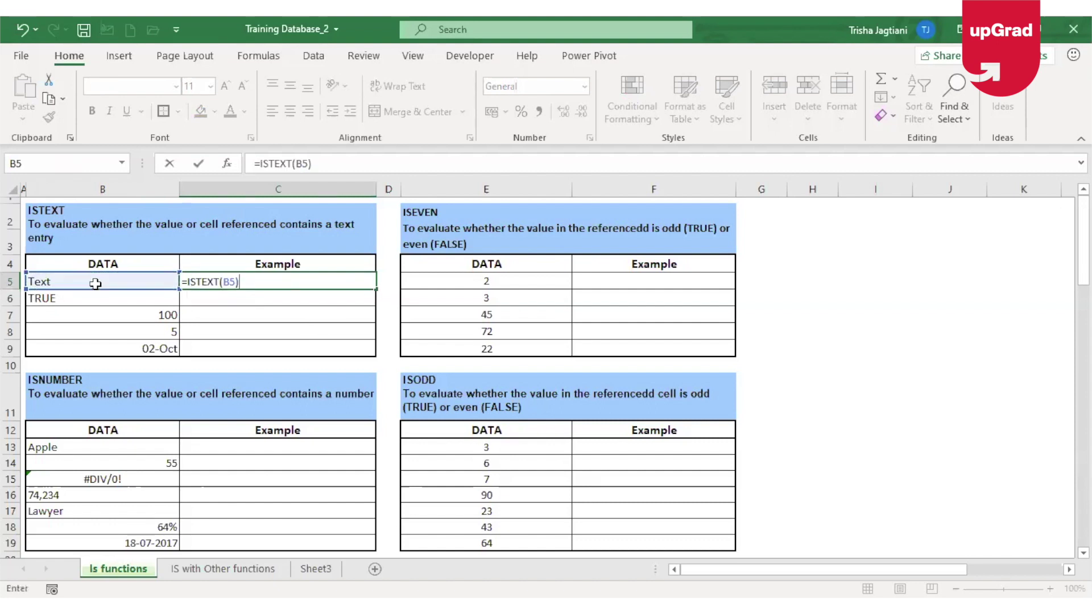
pyautogui.press('Return')
# Copy the ISTEXT formula from C5 into C6:C9, pasting formulas only.
pyautogui.click(319, 278)
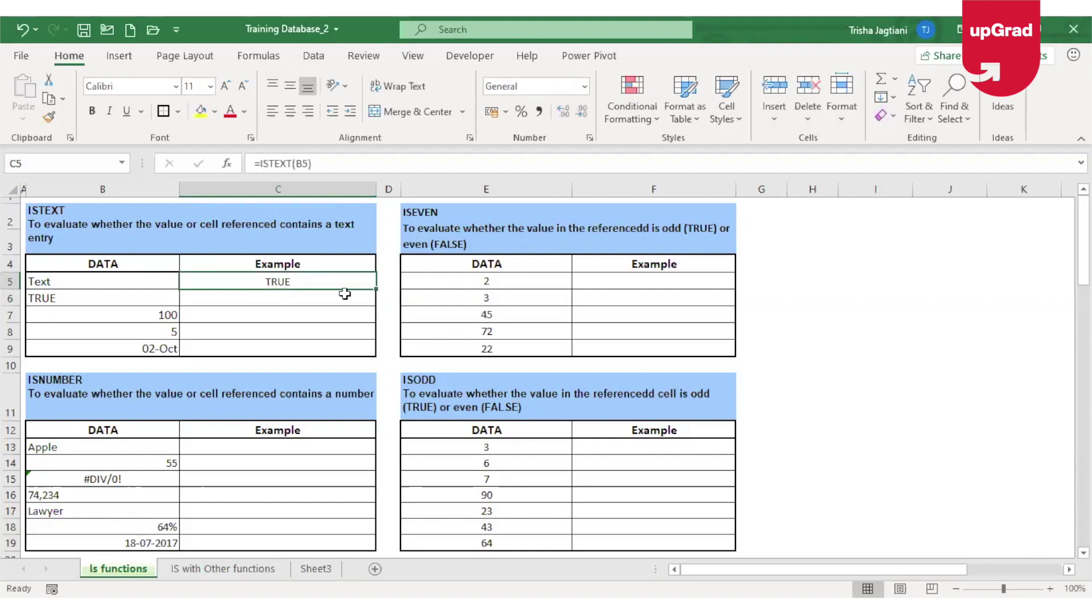
pyautogui.moveTo(356, 282); pyautogui.dragTo(346, 351)
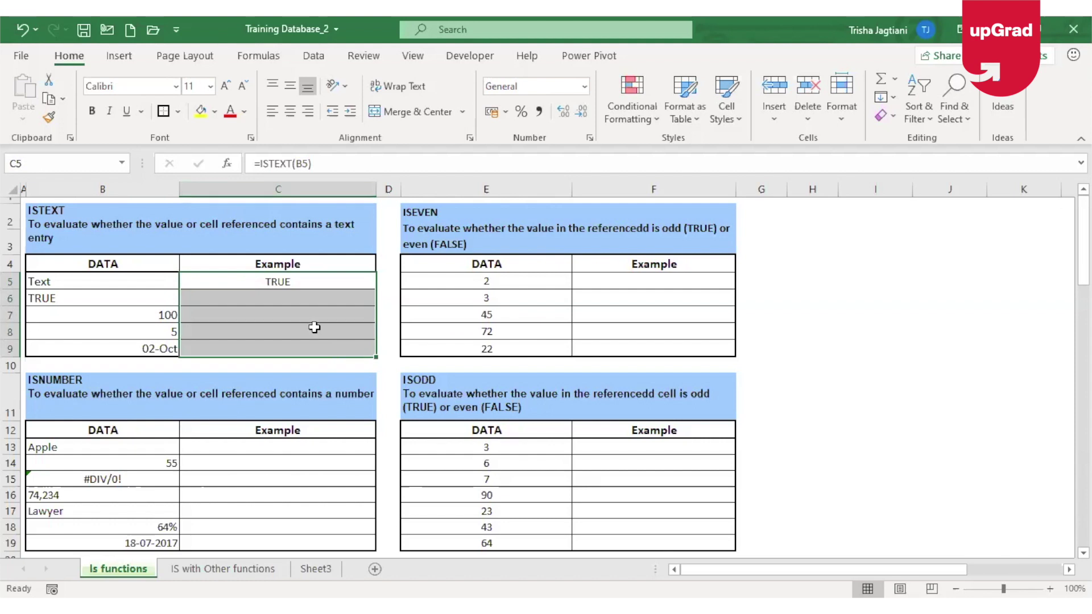
pyautogui.click(319, 283)
pyautogui.hotkey('ctrl', 'c')
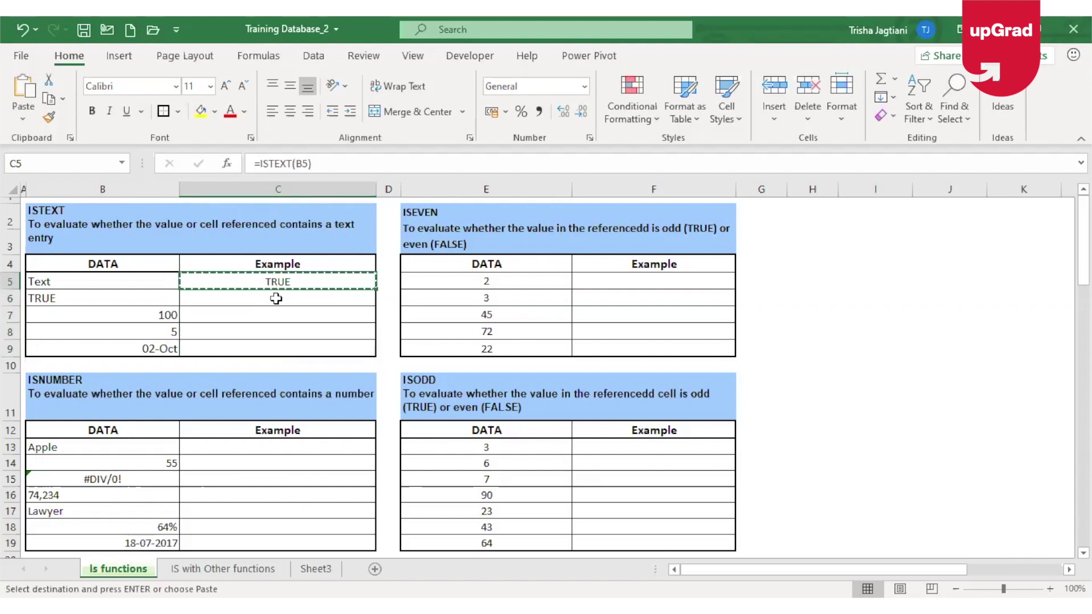
pyautogui.moveTo(275, 298); pyautogui.dragTo(265, 349)
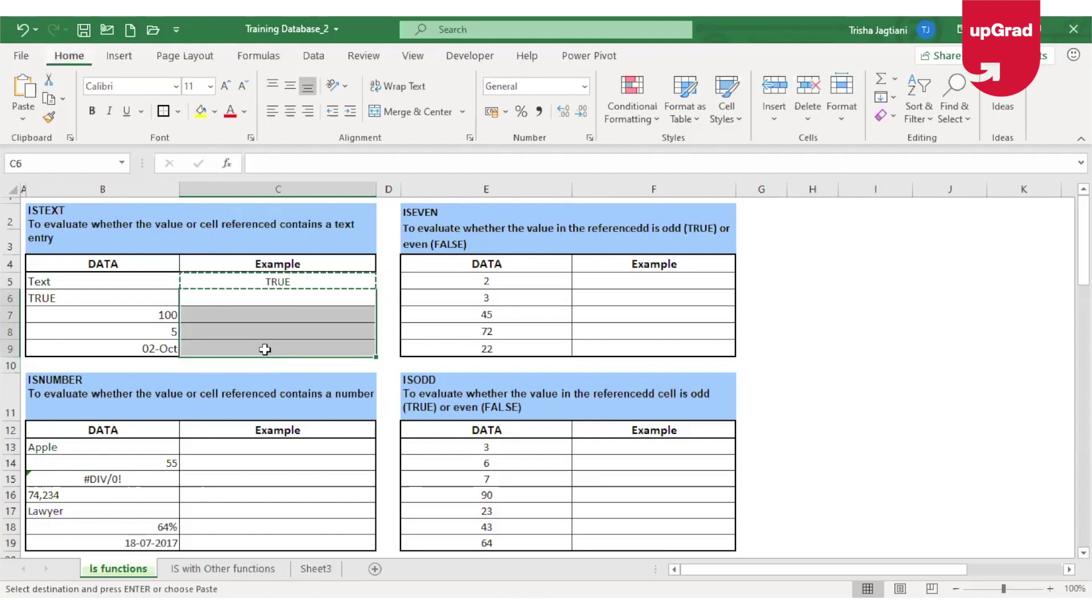
pyautogui.hotkey('ctrl', 'alt', 'v')
pyautogui.click(461, 146)
pyautogui.click(652, 329)
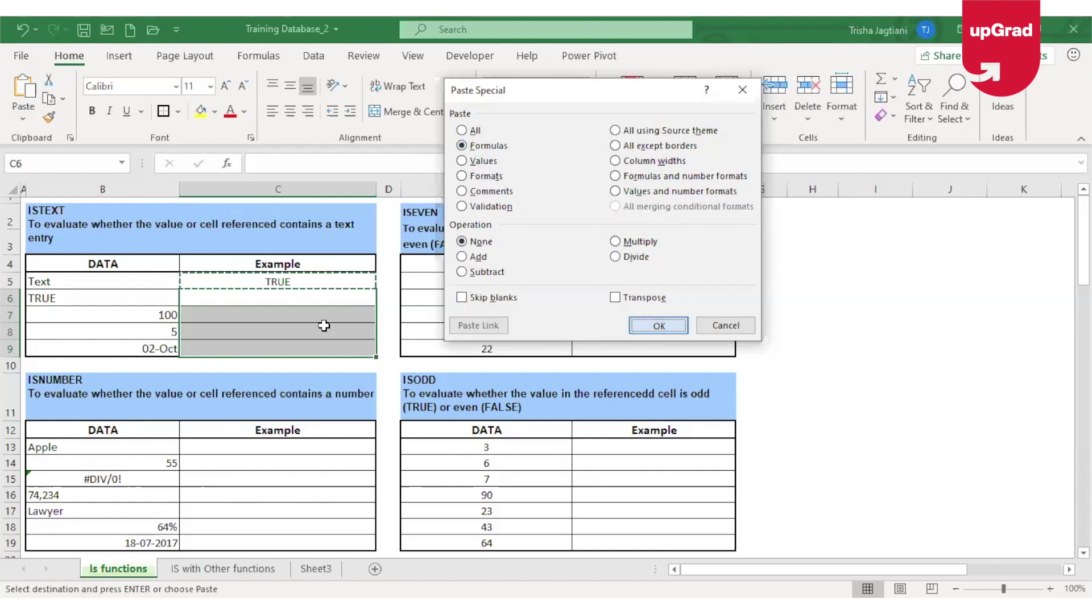
pyautogui.press('Escape')
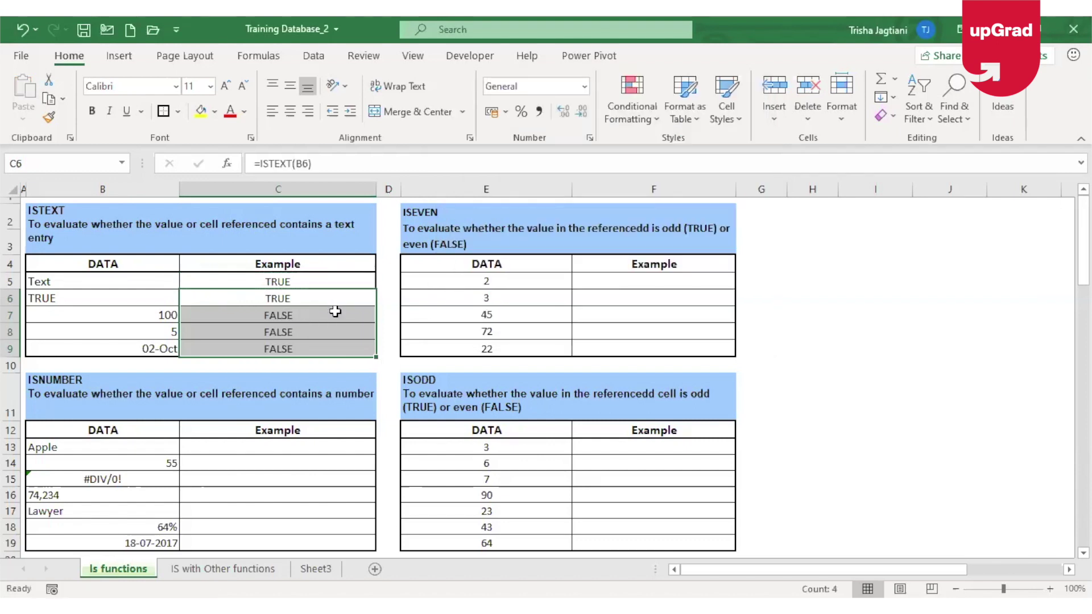
# Enter the formula =ISNUMBER(B13) in cell C13 of the ISNUMBER table's Example column.
pyautogui.click(342, 295)
pyautogui.press('Return')
pyautogui.press('Down')
pyautogui.press('Down')
pyautogui.press('Down')
pyautogui.press('Down')
pyautogui.press('Down')
pyautogui.press('Down')
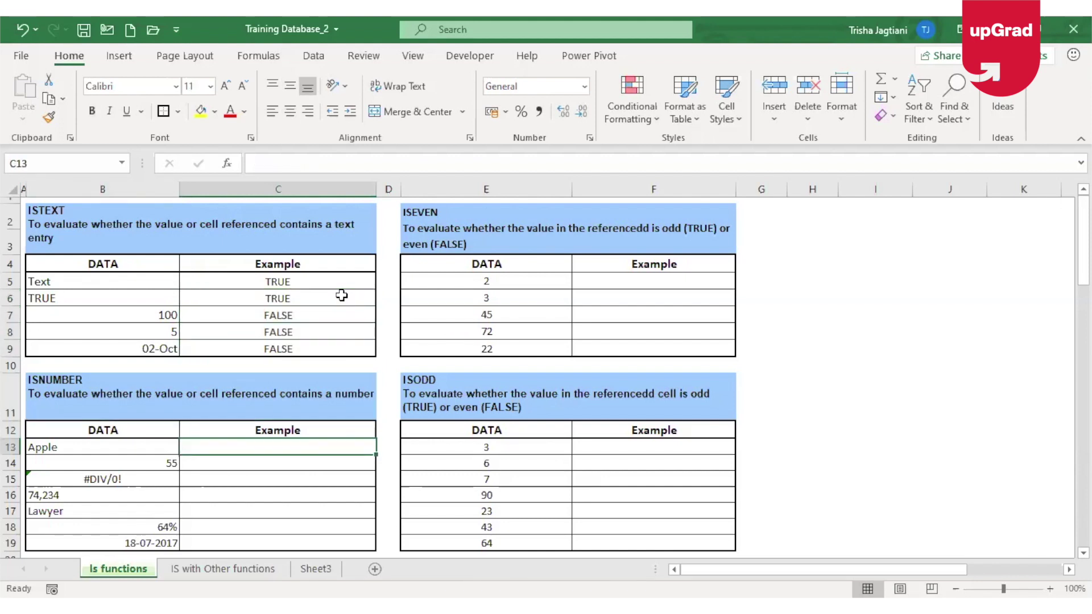
pyautogui.write('=')
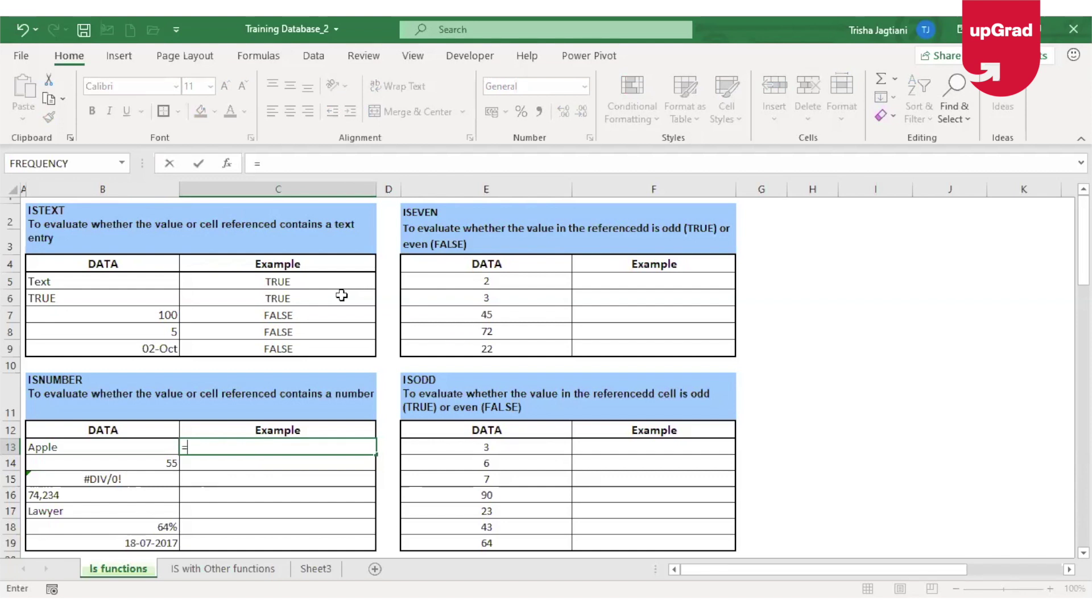
pyautogui.write('ISNUMBER(')
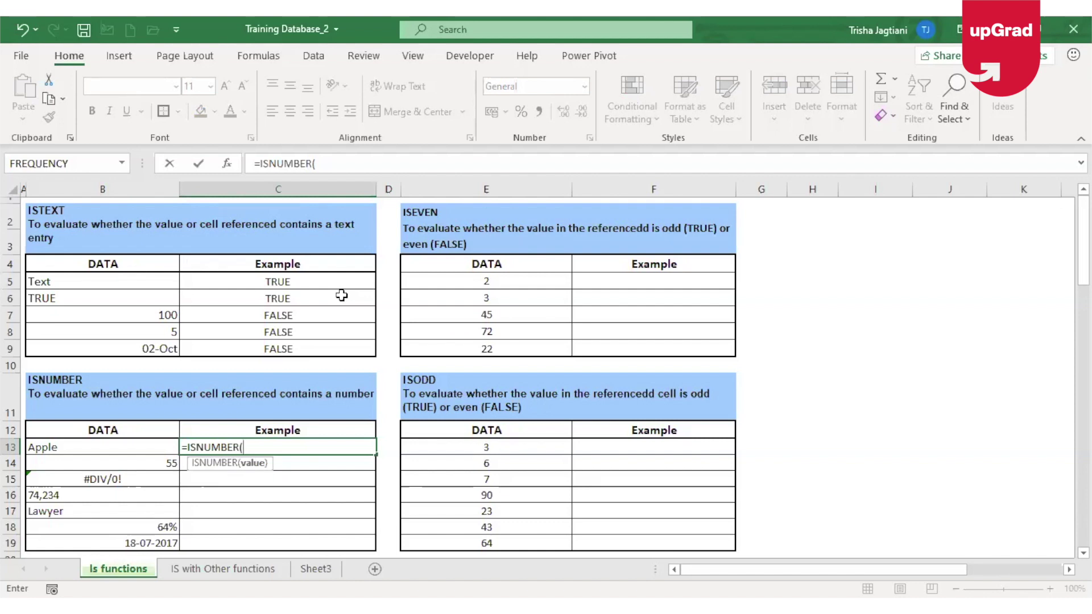
pyautogui.click(45, 447)
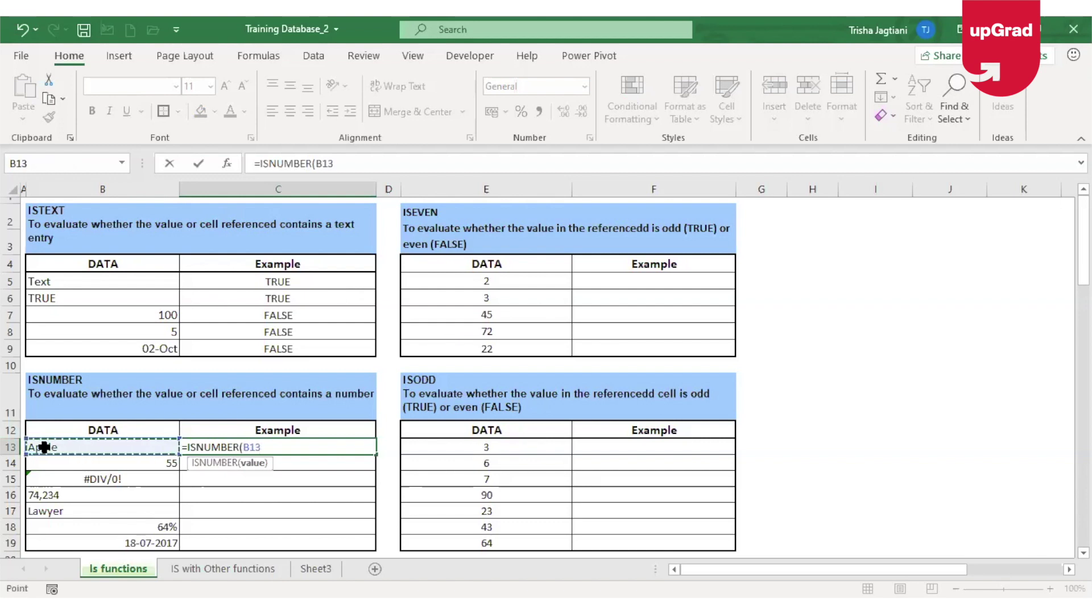
pyautogui.write(')')
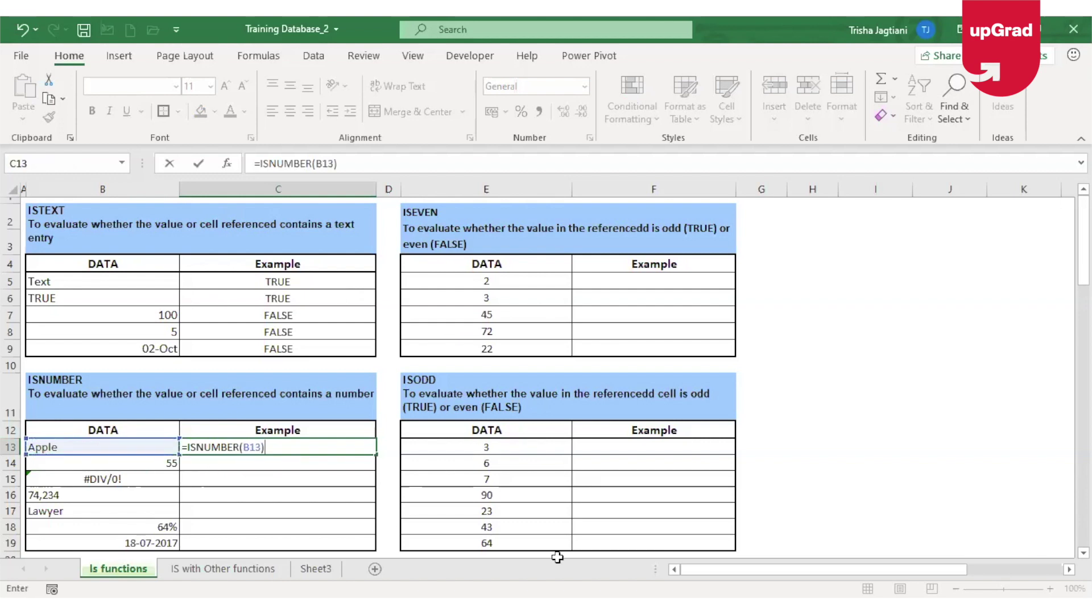
pyautogui.press('Return')
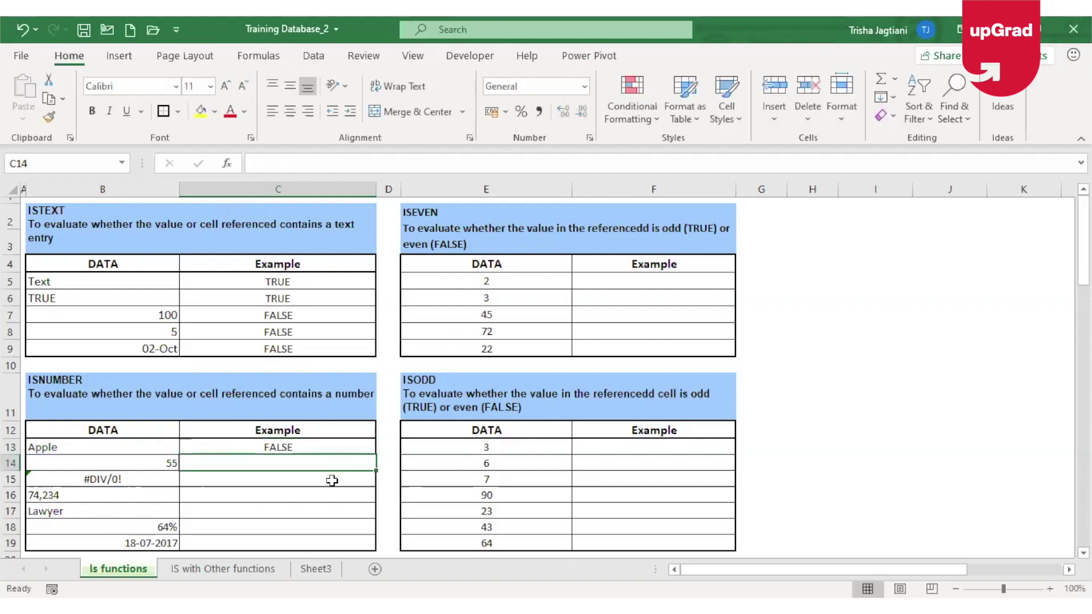
# Copy the ISNUMBER formula from C13 into C14:C19, pasting formulas only.
pyautogui.click(352, 448)
pyautogui.hotkey('ctrl', 'c')
pyautogui.press('Down')
pyautogui.hotkey('shift', 'Down')
pyautogui.hotkey('shift', 'Down')
pyautogui.hotkey('shift', 'Down')
pyautogui.hotkey('shift', 'Down')
pyautogui.hotkey('shift', 'Down')
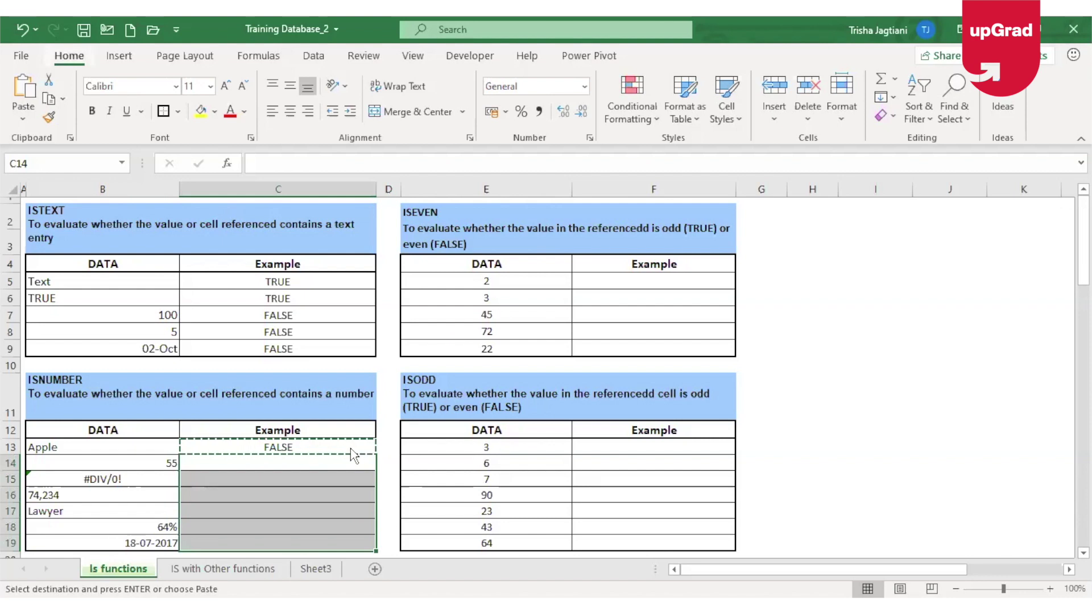
pyautogui.hotkey('ctrl', 'alt', 'v')
pyautogui.press('f')
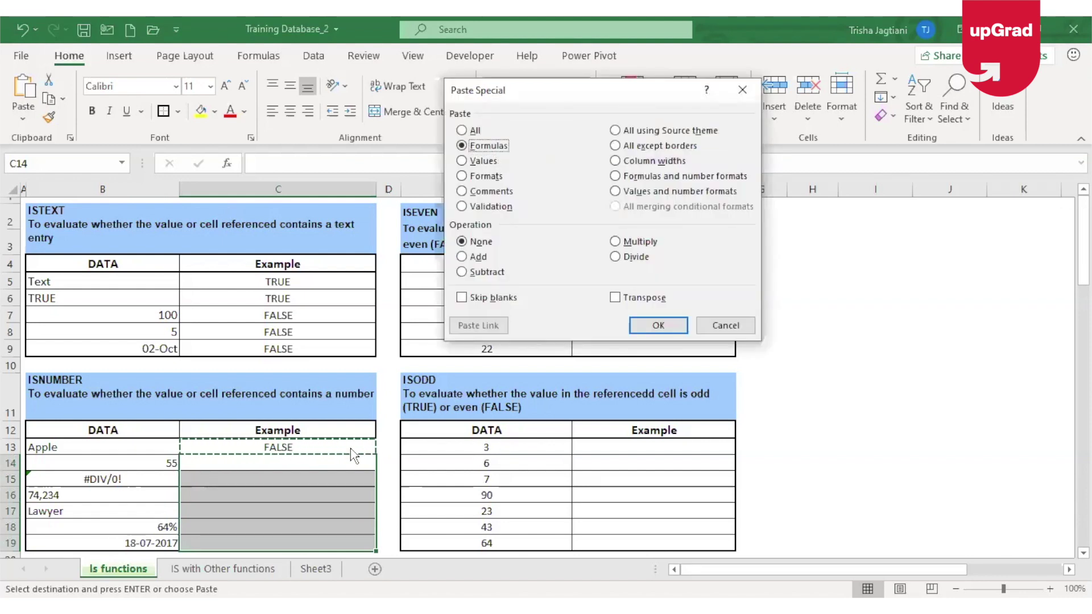
pyautogui.press('Return')
pyautogui.click(279, 459)
pyautogui.press('Escape')
# Review the ISNUMBER results down to C19 and look over the ISERROR table below, ending at cell C23.
pyautogui.press('Down')
pyautogui.press('Down')
pyautogui.press('Down')
pyautogui.press('Down')
pyautogui.press('Down')
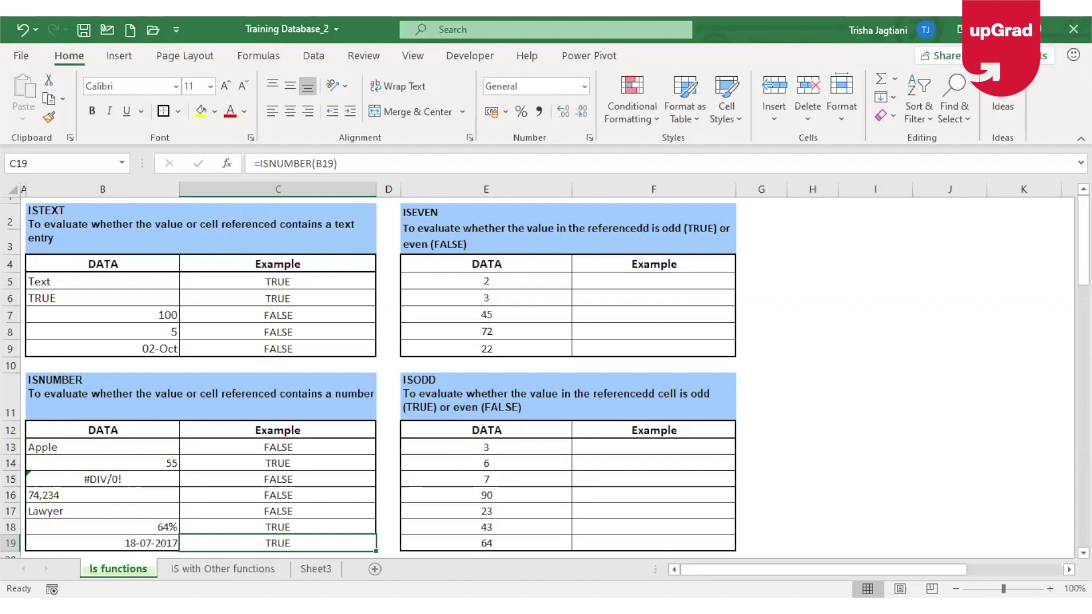
pyautogui.press('Down')
pyautogui.press('Down')
pyautogui.press('Down')
pyautogui.press('Down')
pyautogui.press('Down')
pyautogui.press('Down')
pyautogui.press('Down')
pyautogui.press('Down')
pyautogui.press('Down')
pyautogui.press('Up')
pyautogui.press('Up')
pyautogui.press('Up')
pyautogui.press('Up')
pyautogui.press('Up')
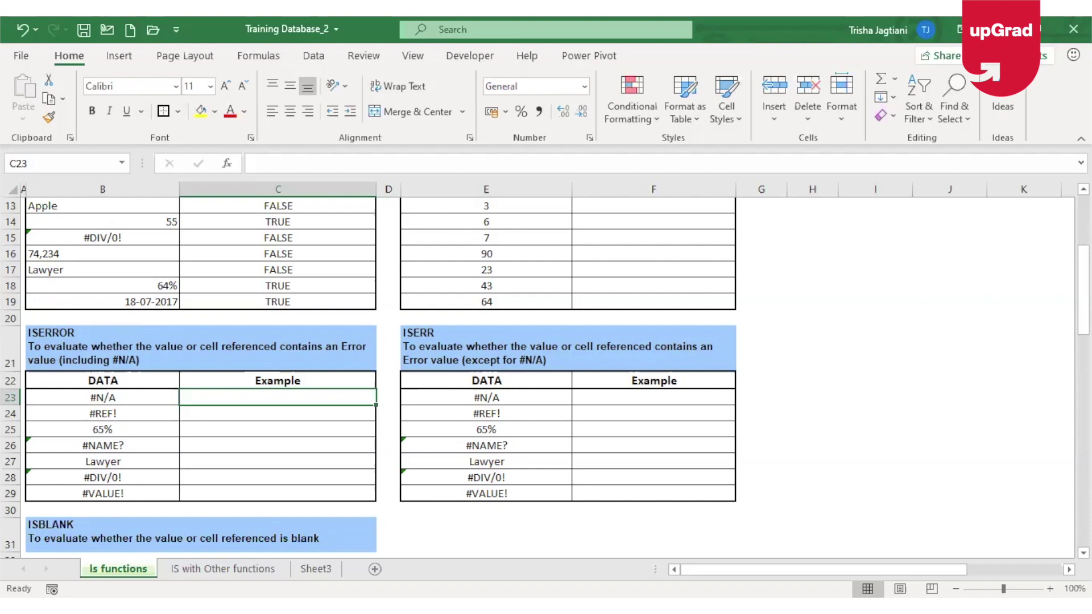
# Enter the formula =ISERROR(B23) in cell C23 of the ISERROR table's Example column.
pyautogui.write('=')
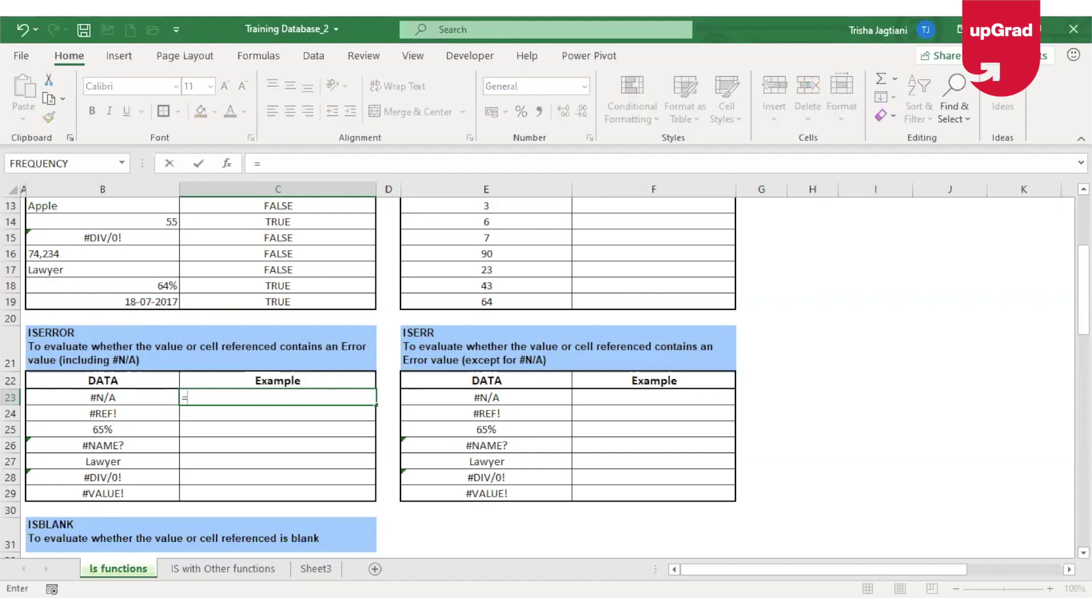
pyautogui.write('iser')
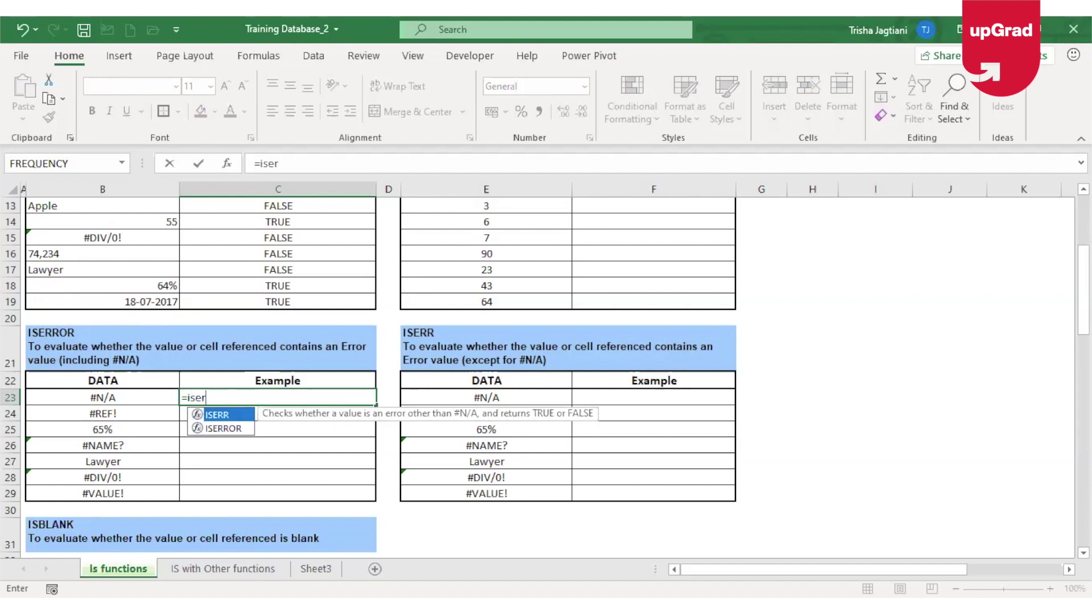
pyautogui.press('Down')
pyautogui.press('Tab')
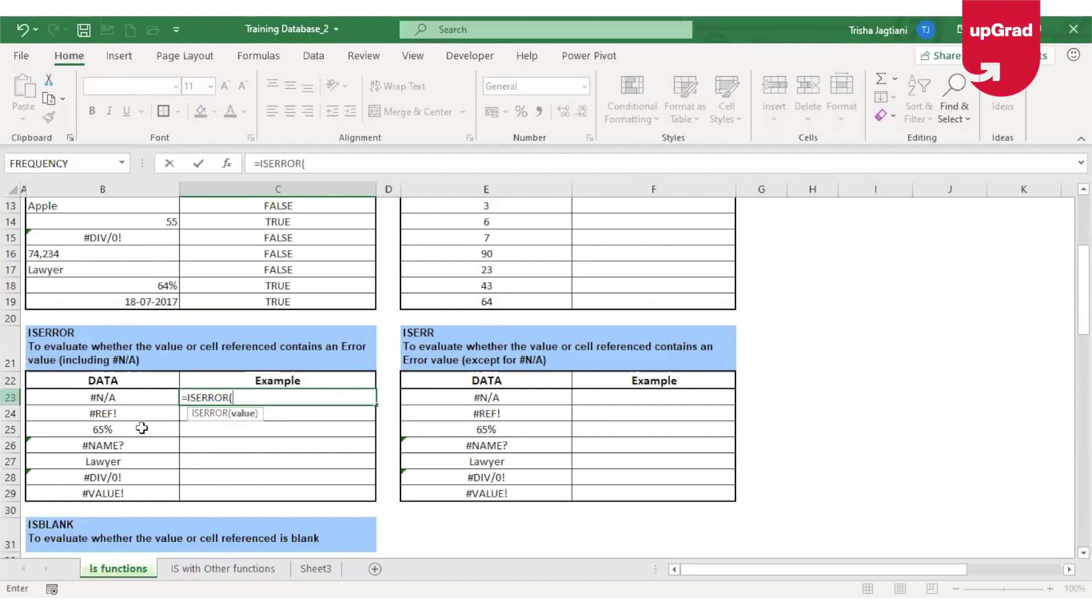
pyautogui.click(135, 396)
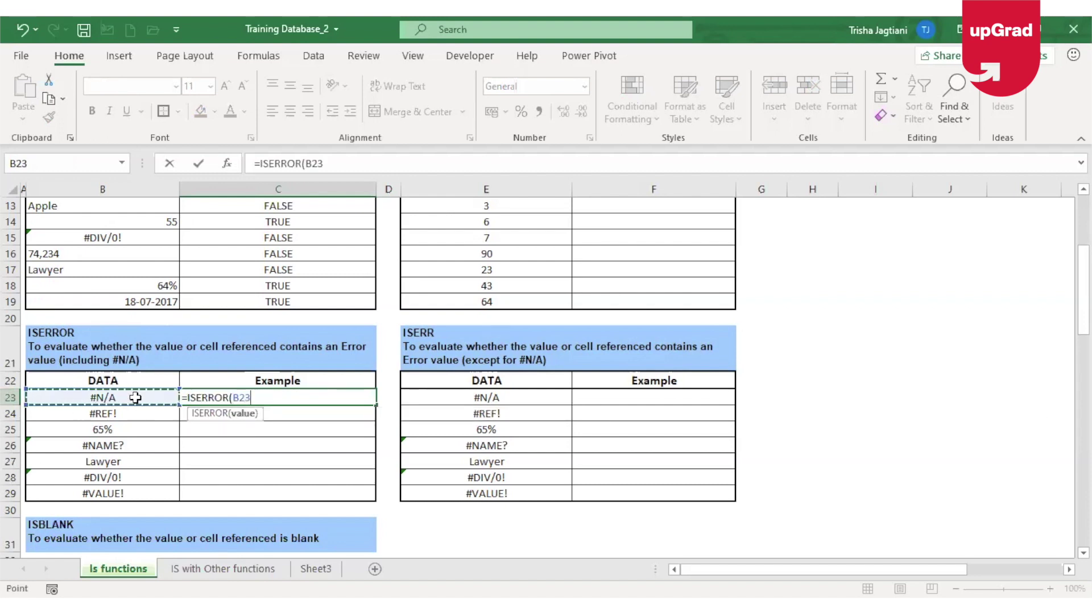
pyautogui.write(')')
pyautogui.press('Return')
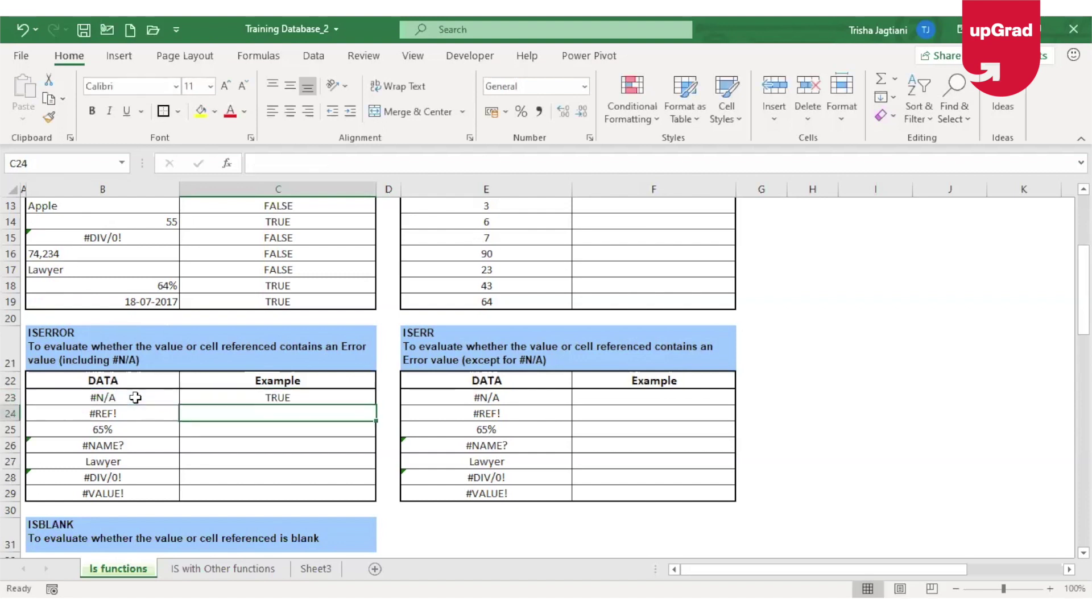
# Copy the ISERROR formula from C23 into C24:C29, pasting formulas only.
pyautogui.click(265, 398)
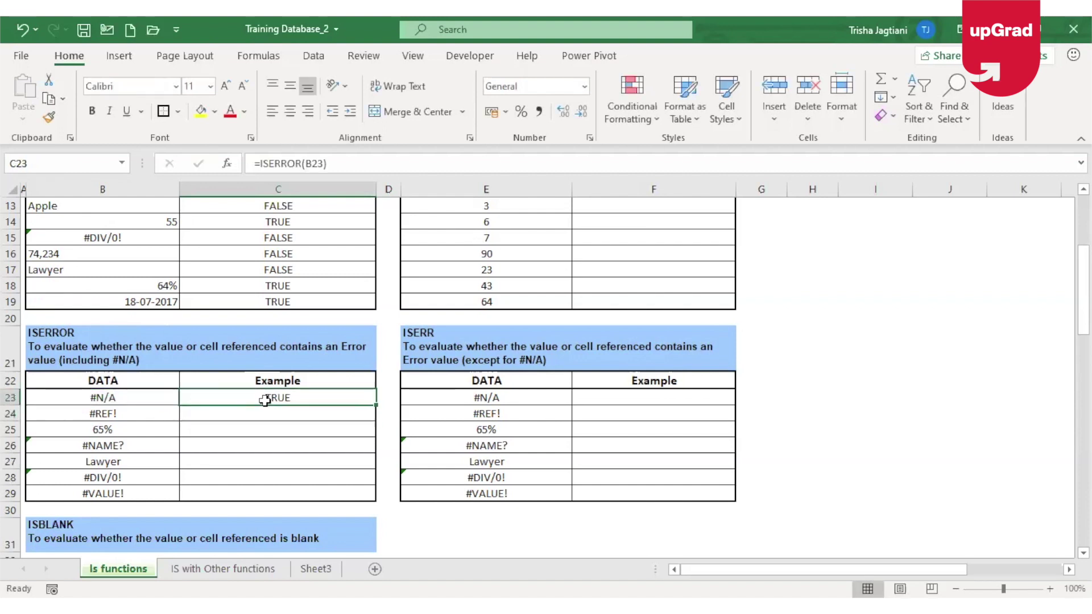
pyautogui.hotkey('ctrl', 'c')
pyautogui.press('Down')
pyautogui.hotkey('shift', 'Down')
pyautogui.hotkey('shift', 'Down')
pyautogui.hotkey('shift', 'Down')
pyautogui.hotkey('shift', 'Down')
pyautogui.hotkey('shift', 'Down')
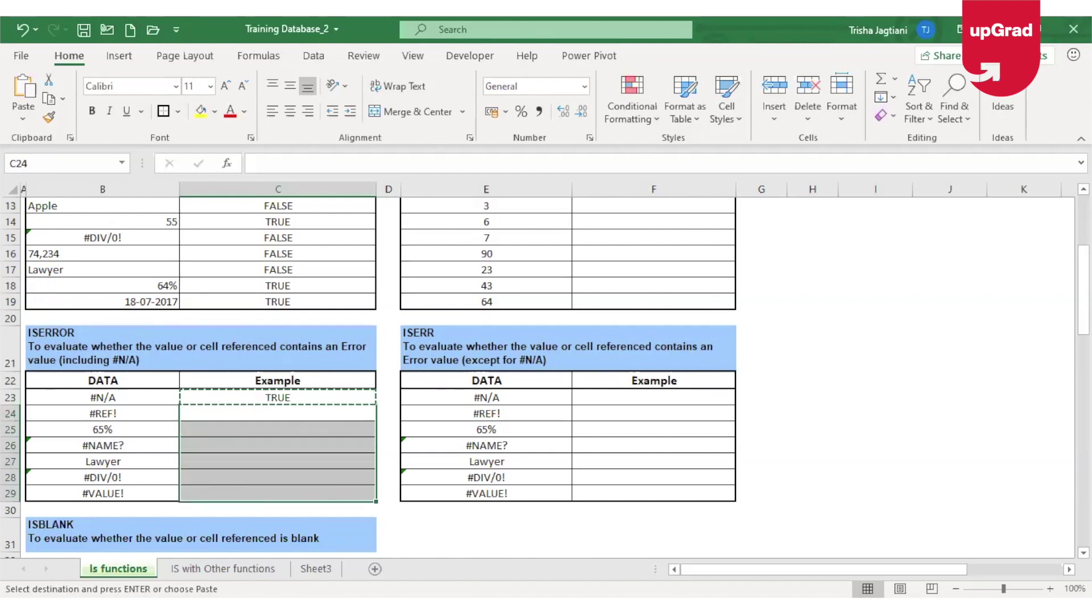
pyautogui.hotkey('ctrl', 'alt', 'v')
pyautogui.press('f')
pyautogui.press('Return')
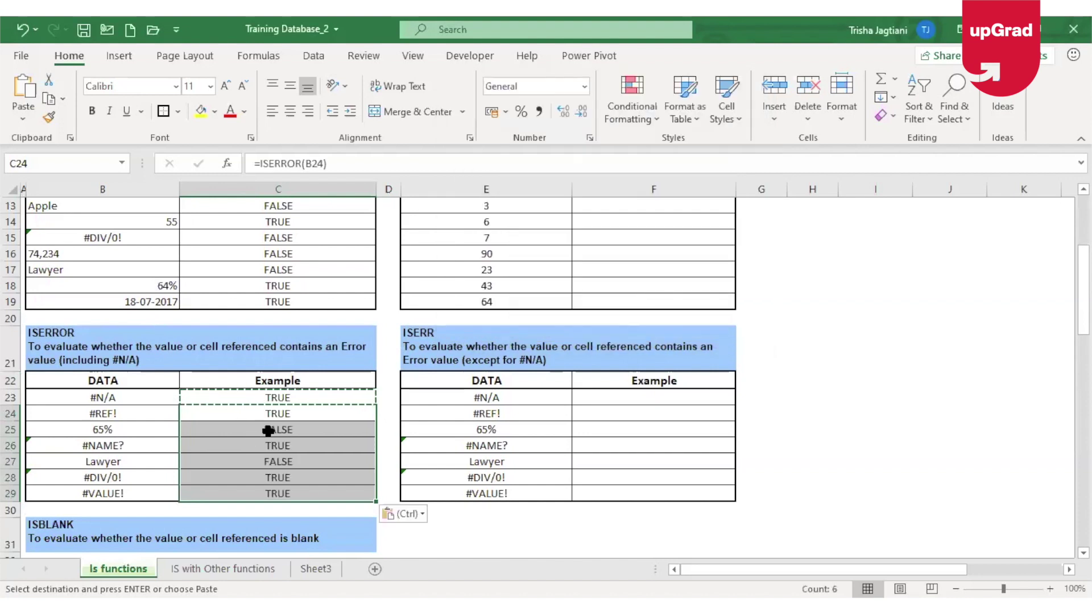
# Examine the ISERROR results and compare the ISERROR description in B21 with the ISERR description in E21.
pyautogui.click(250, 431)
pyautogui.click(85, 339)
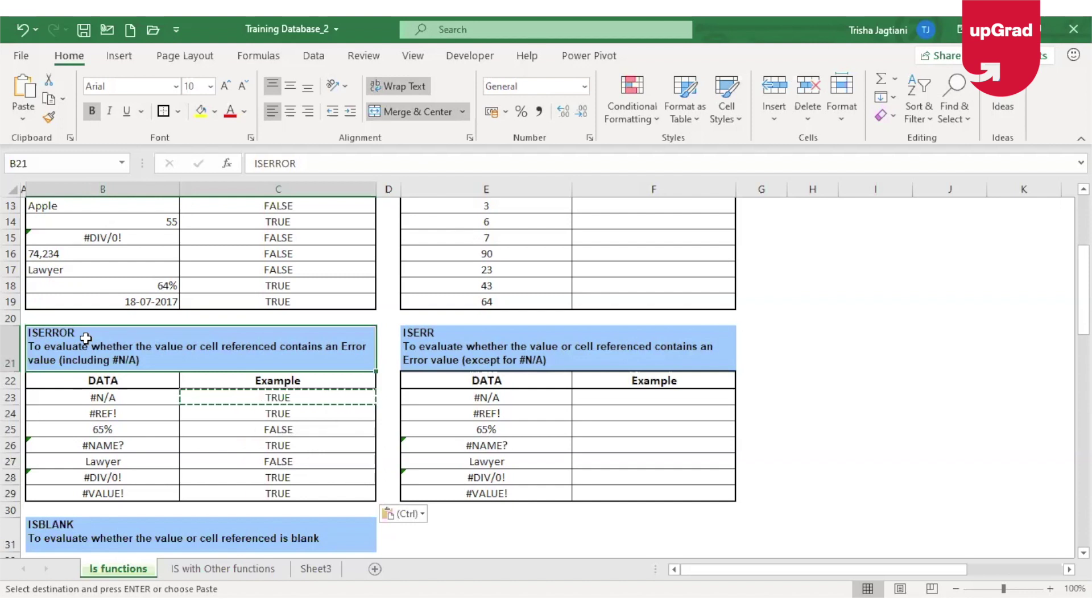
pyautogui.press('Right')
pyautogui.press('Right')
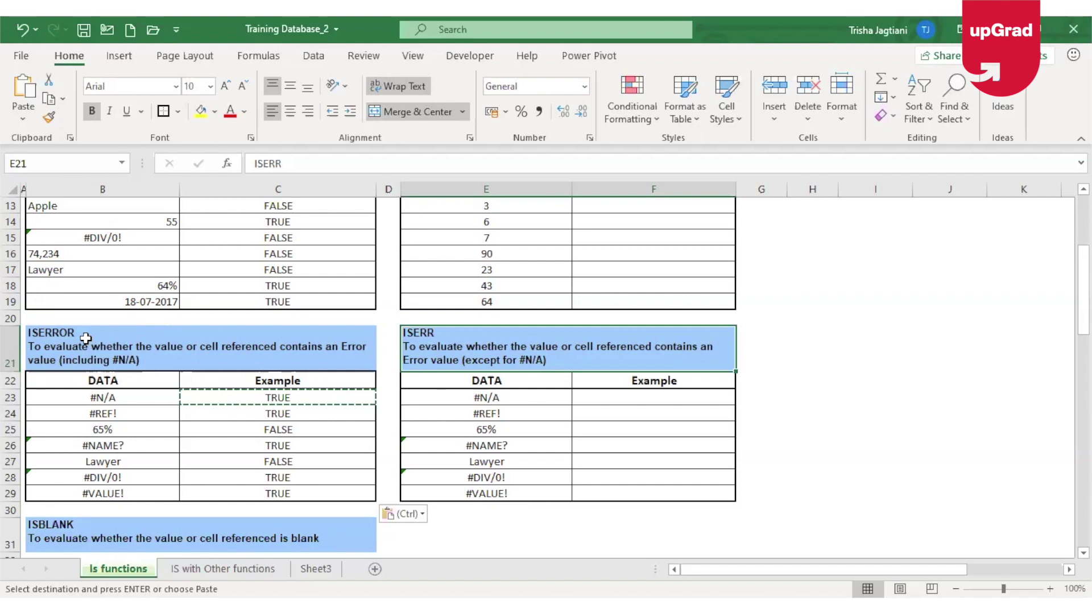
pyautogui.press('Down')
pyautogui.press('Down')
pyautogui.press('Up')
pyautogui.press('Up')
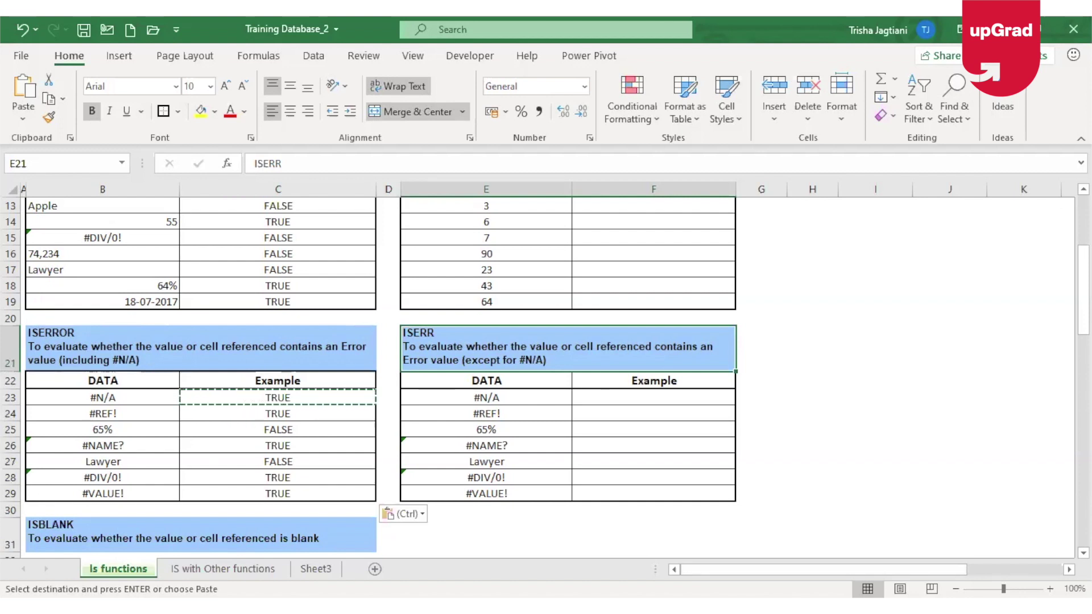
# Enter the formula =ISERR(E23) in cell F23 of the ISERR table's Example column.
pyautogui.click(687, 397)
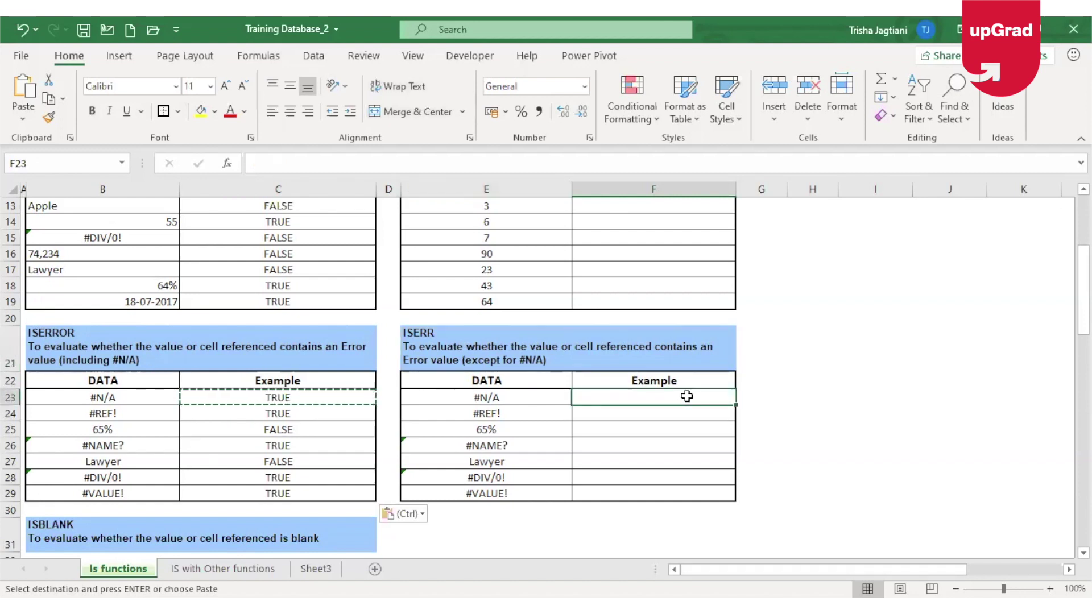
pyautogui.write('=')
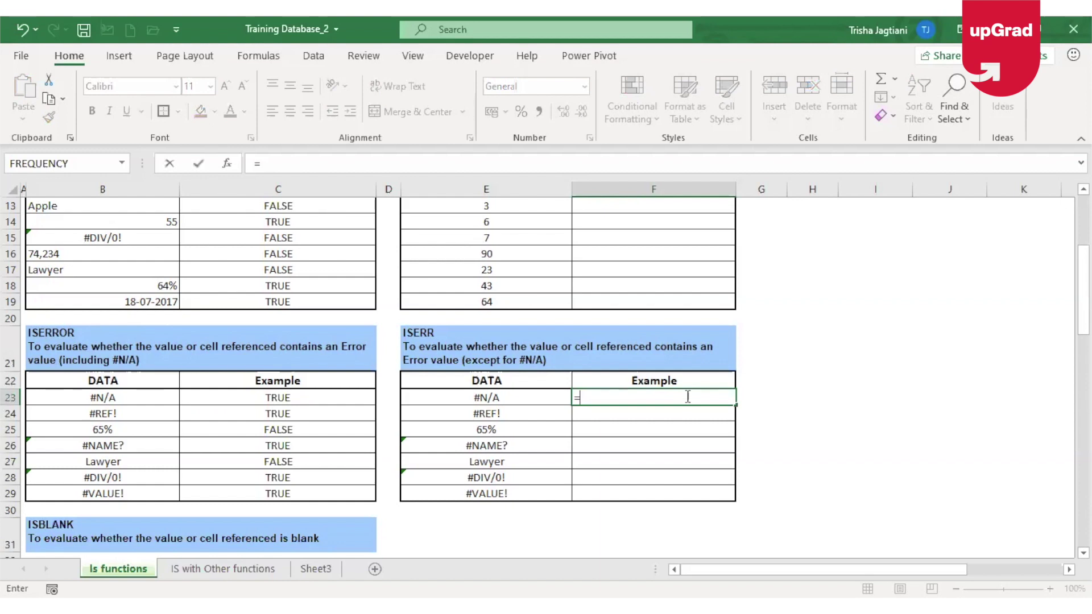
pyautogui.write('is')
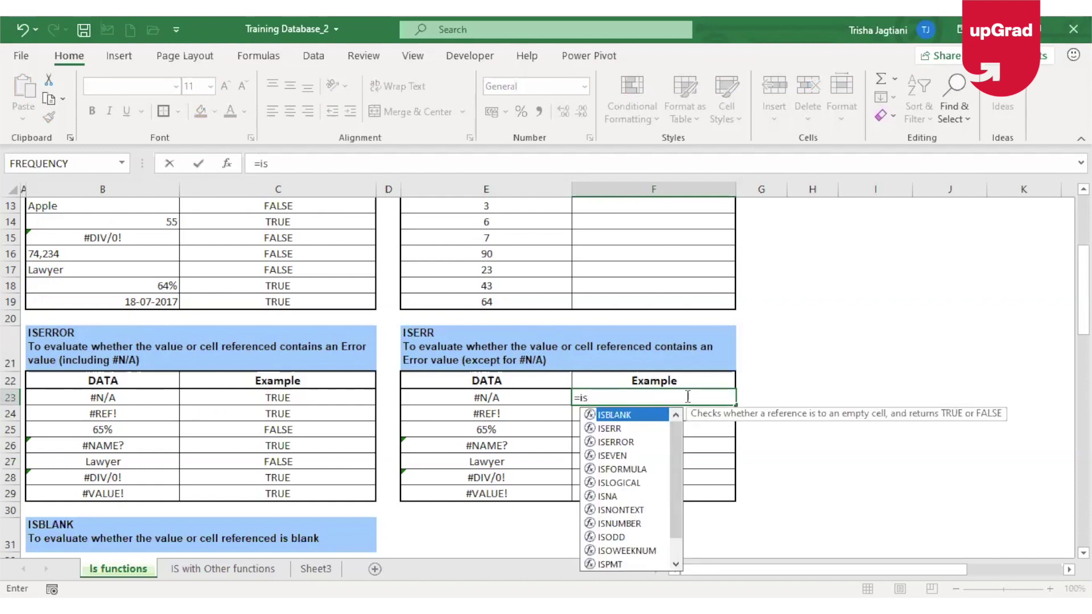
pyautogui.press('Down')
pyautogui.press('Tab')
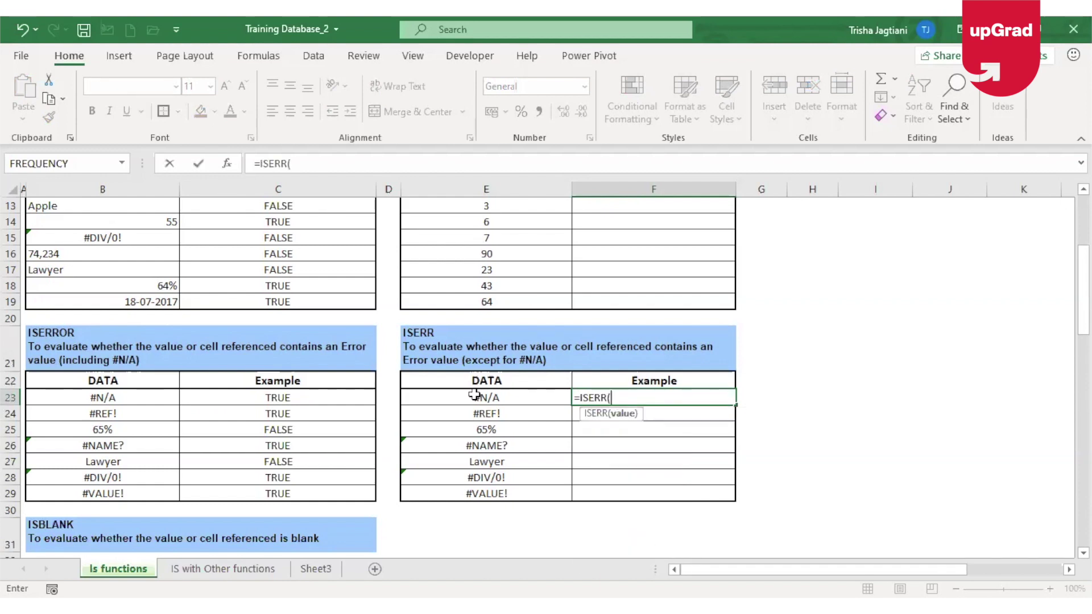
pyautogui.click(474, 395)
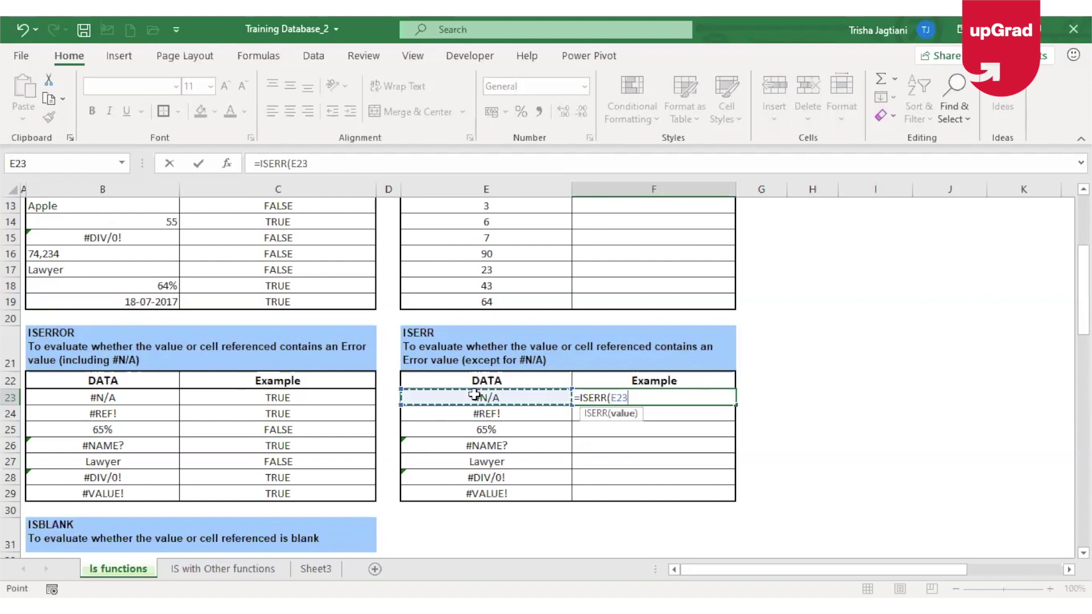
pyautogui.write(')')
pyautogui.press('Return')
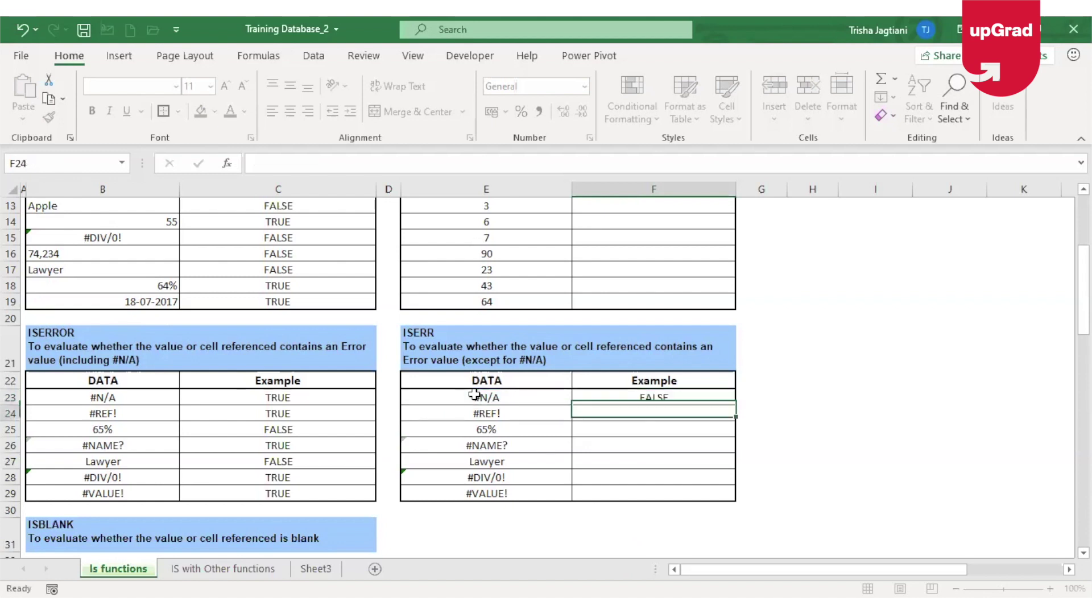
# Copy the ISERR formula from F23 and paste it into F24:F29.
pyautogui.click(716, 398)
pyautogui.hotkey('ctrl', 'c')
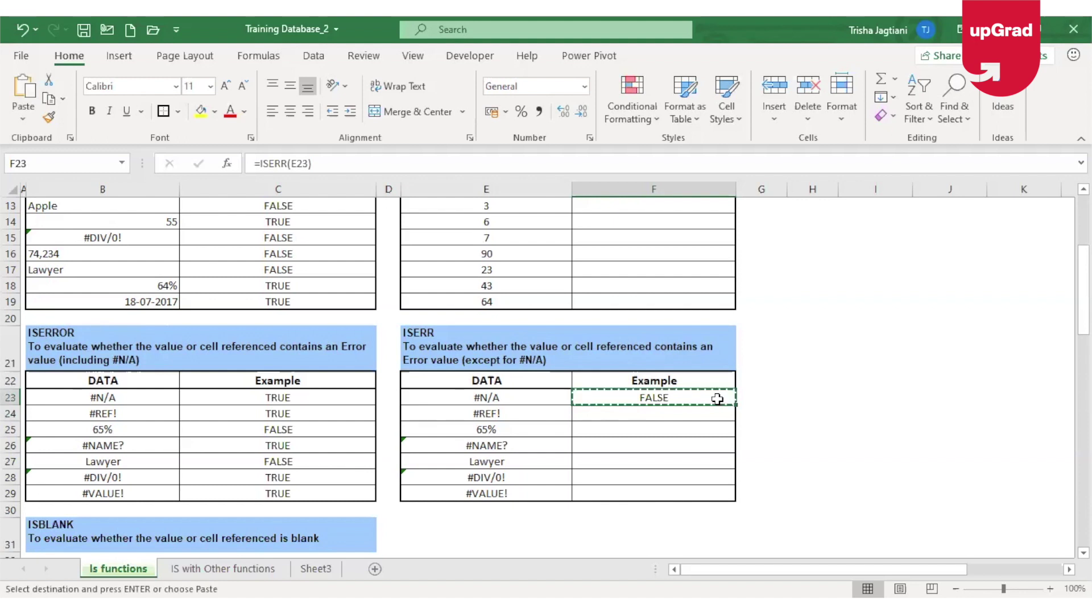
pyautogui.press('Down')
pyautogui.hotkey('shift', 'Down')
pyautogui.hotkey('shift', 'Down')
pyautogui.hotkey('shift', 'Down')
pyautogui.hotkey('shift', 'Down')
pyautogui.hotkey('shift', 'Down')
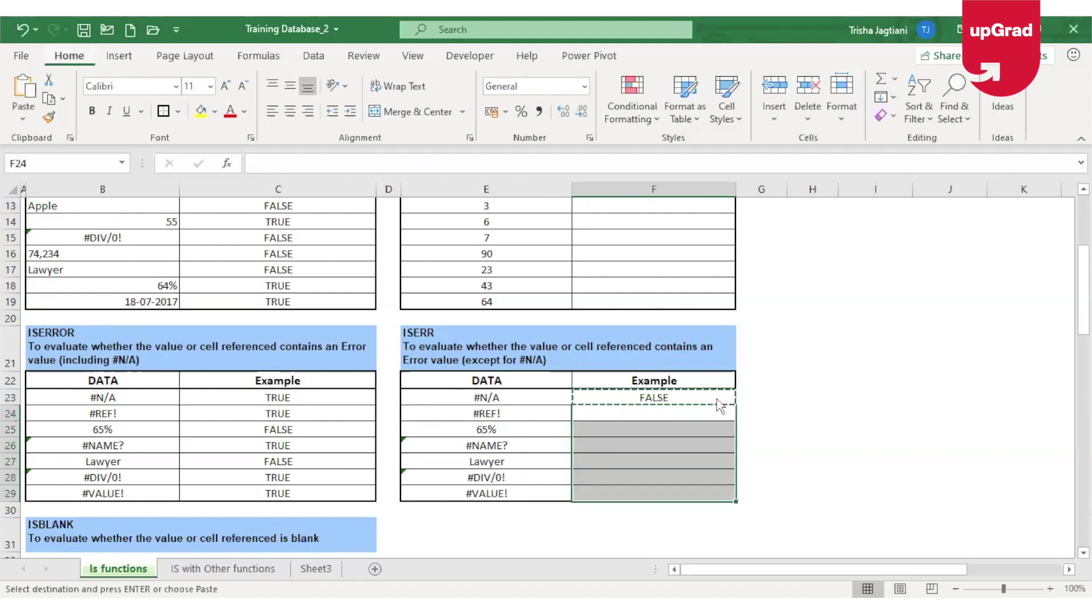
pyautogui.hotkey('ctrl', 'v')
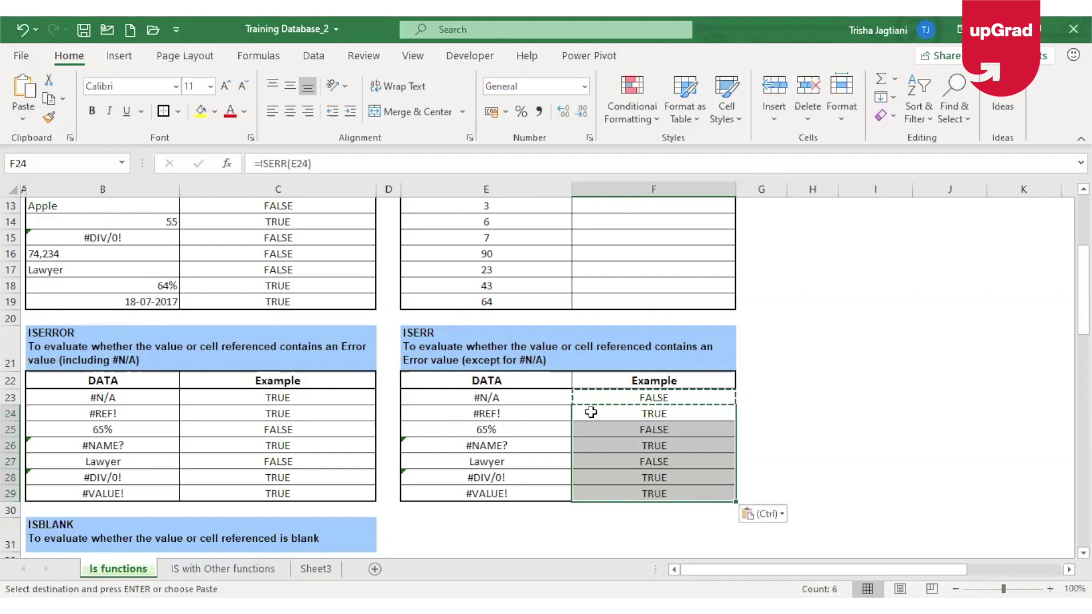
pyautogui.press('Up')
pyautogui.press('Escape')
# Check the #N/A row of the ISERR table and look over the ISEVEN table's rows, ending at cell F5.
pyautogui.press('Left')
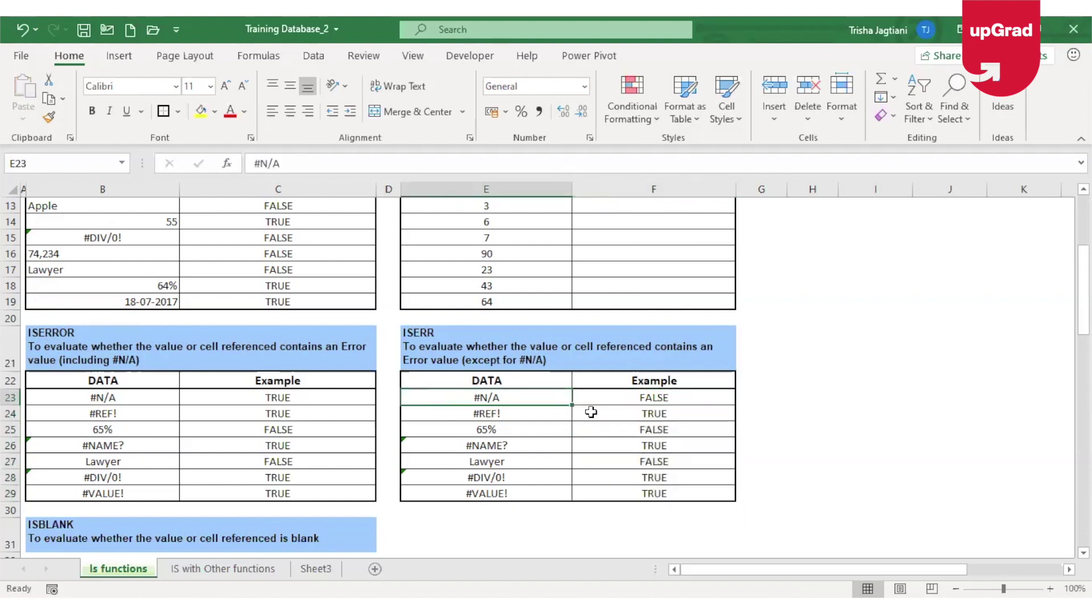
pyautogui.press('Right')
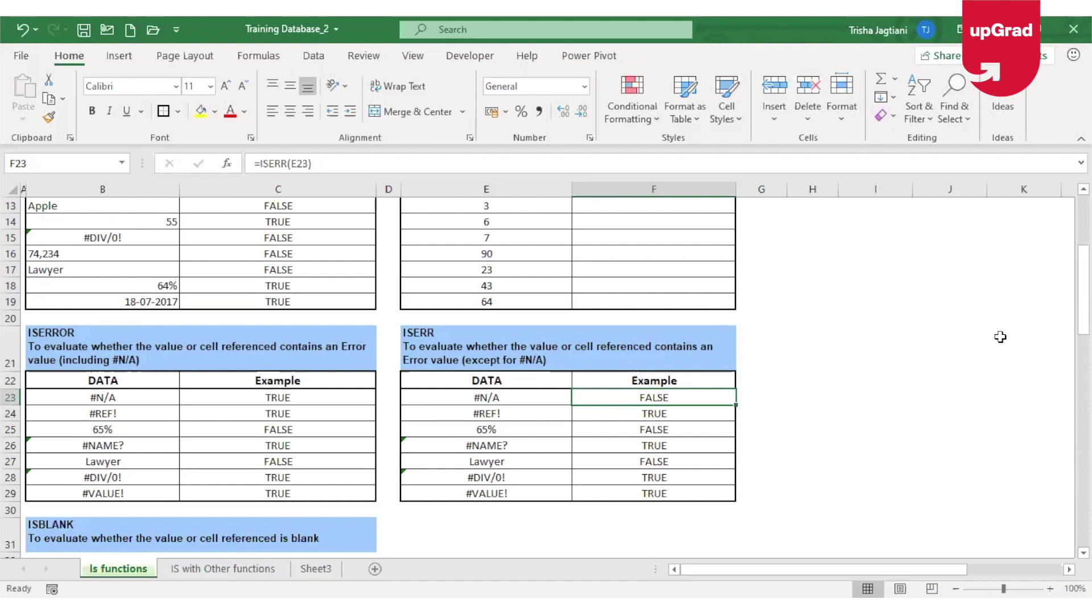
pyautogui.hotkey('ctrl', 'Up')
pyautogui.hotkey('ctrl', 'Up')
pyautogui.hotkey('ctrl', 'Up')
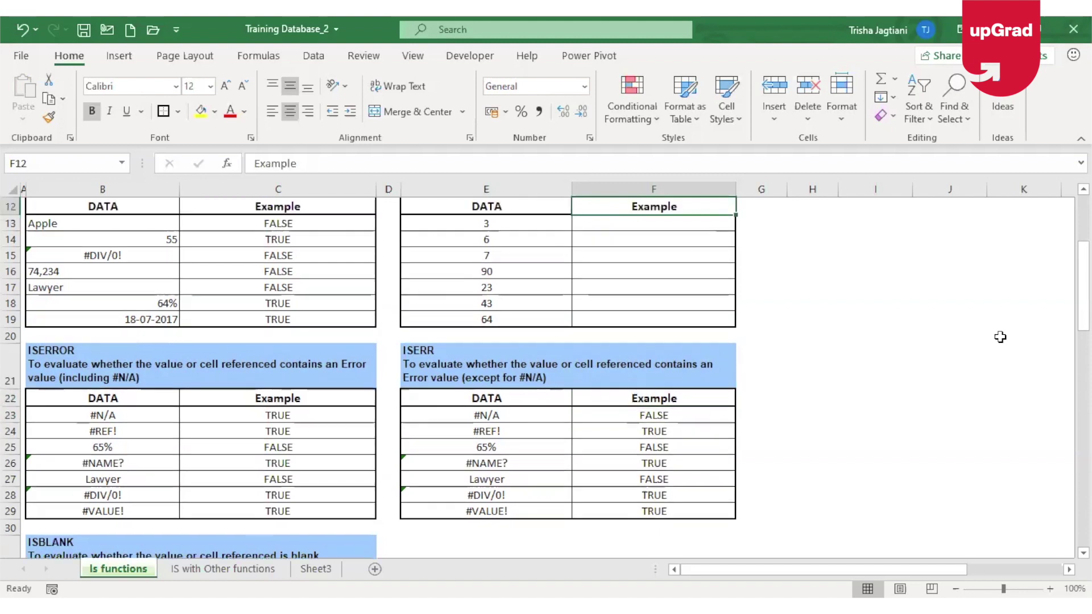
pyautogui.hotkey('ctrl', 'Up')
pyautogui.press('Down')
pyautogui.press('Down')
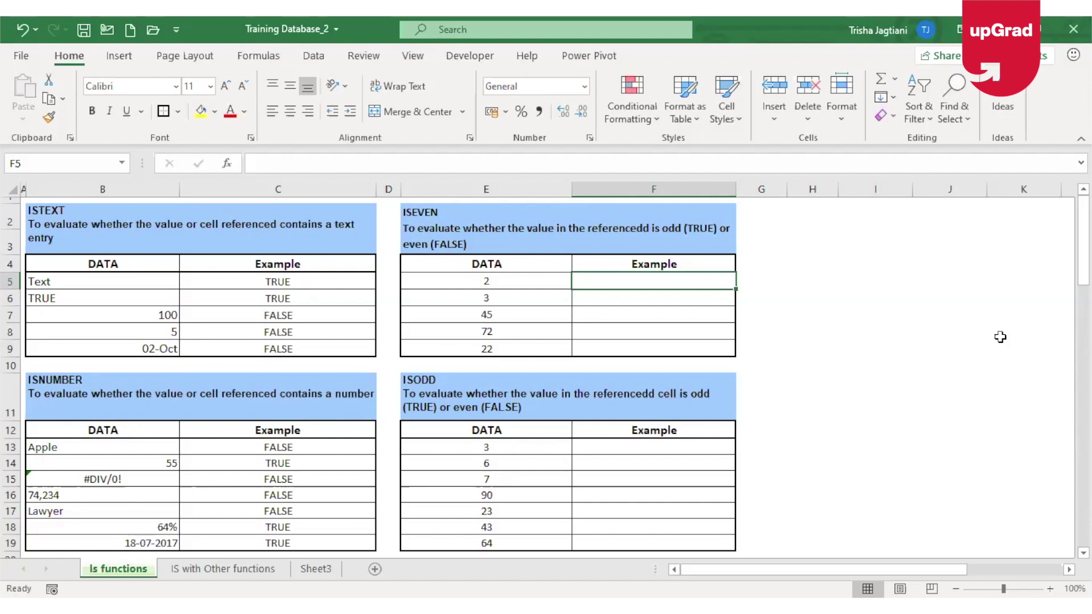
pyautogui.press('Down')
pyautogui.press('Down')
pyautogui.press('Down')
pyautogui.press('Down')
pyautogui.press('Down')
pyautogui.press('Down')
pyautogui.press('Down')
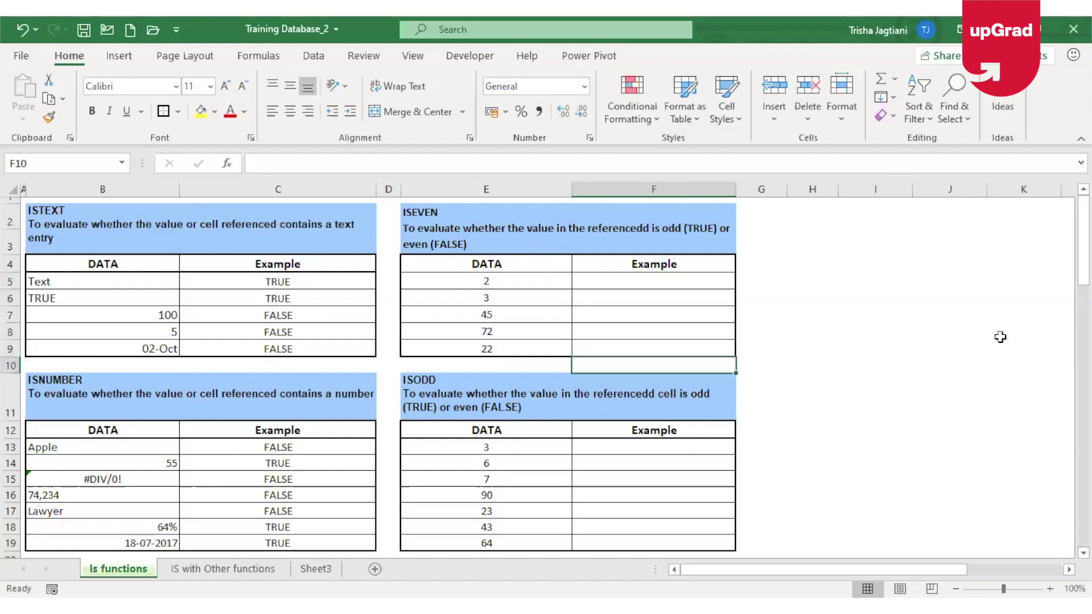
pyautogui.press('Up')
pyautogui.press('Up')
pyautogui.press('Up')
pyautogui.press('Up')
pyautogui.press('Up')
pyautogui.press('Up')
pyautogui.press('Up')
pyautogui.press('Up')
pyautogui.press('Up')
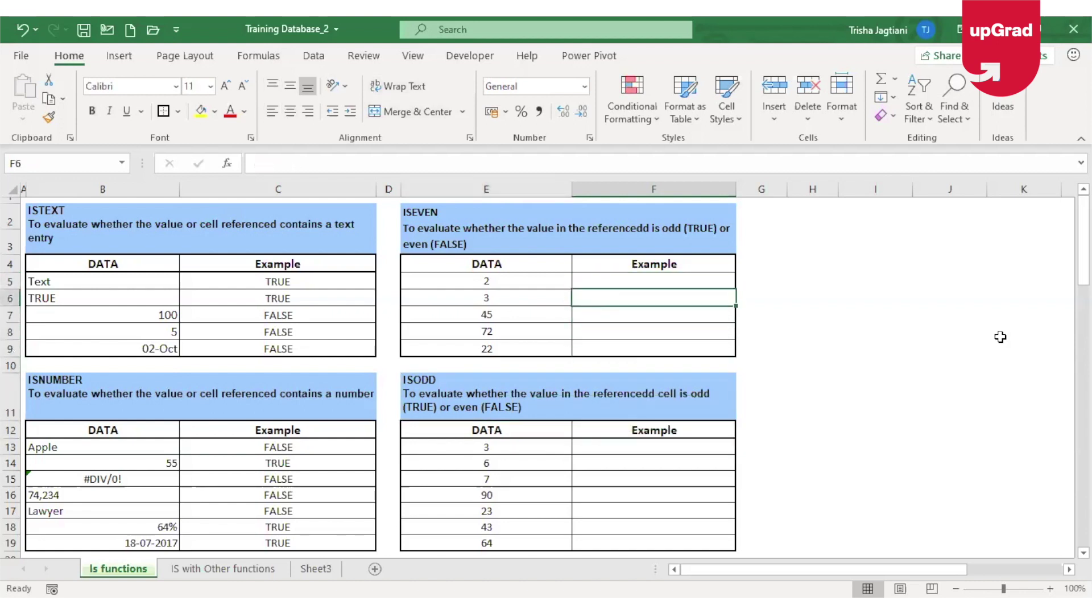
pyautogui.press('Down')
pyautogui.press('Down')
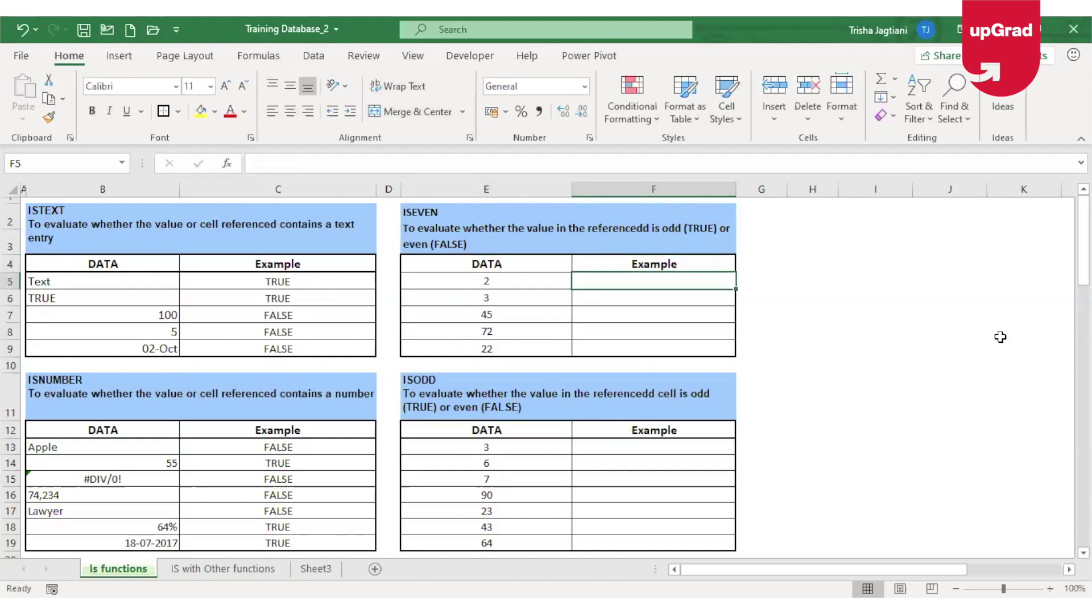
pyautogui.write('=')
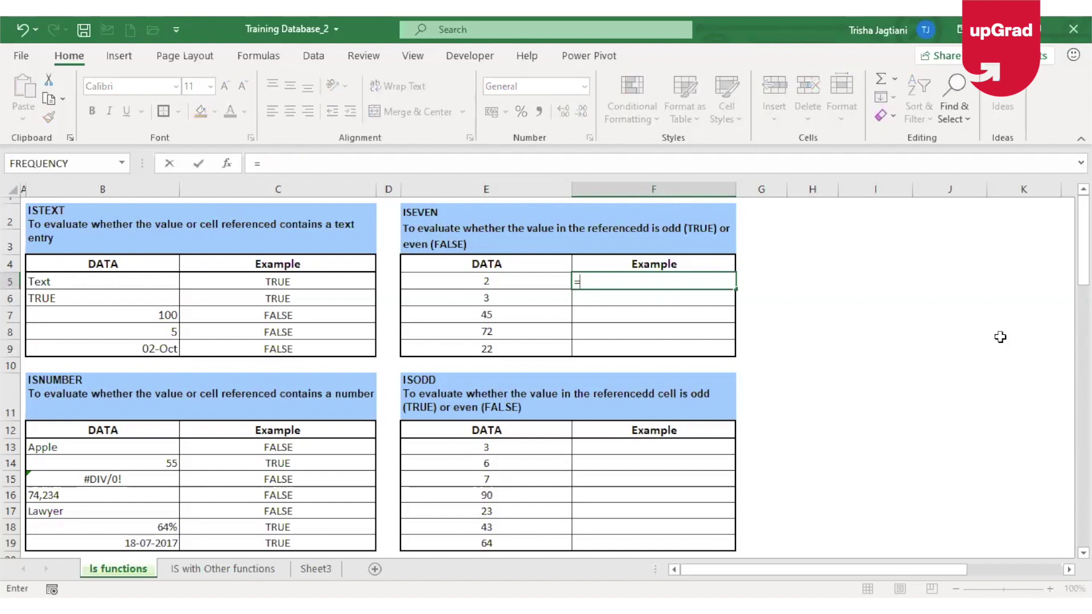
pyautogui.write('ISEVEN(')
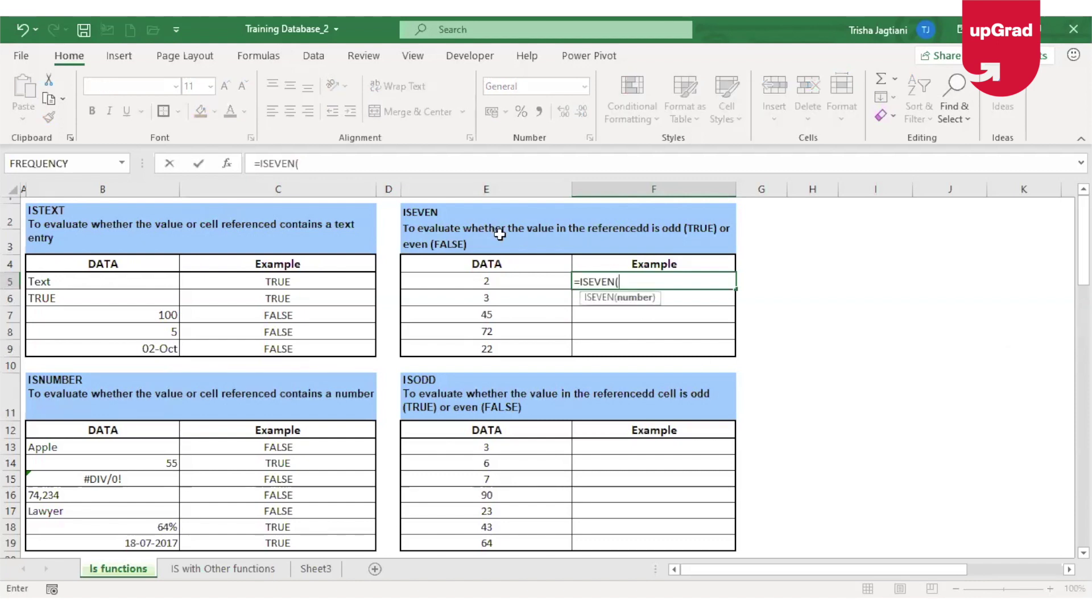
pyautogui.press('Escape')
# Correct the ISEVEN description in E2 so that it reads "is Even (TRUE) or ODD (FALSE)".
pyautogui.click(676, 227)
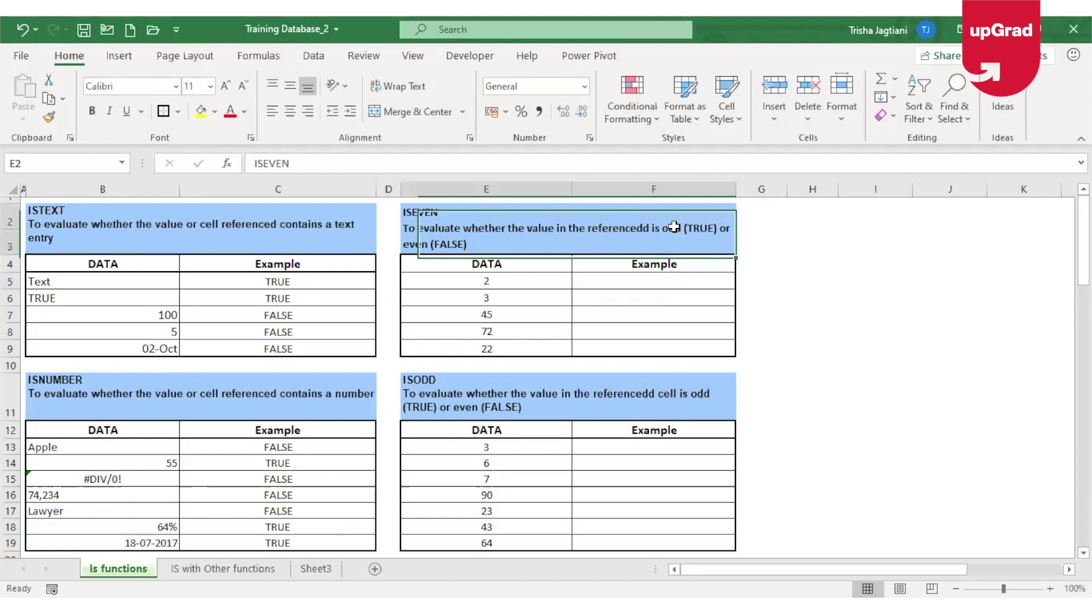
pyautogui.write('Even')
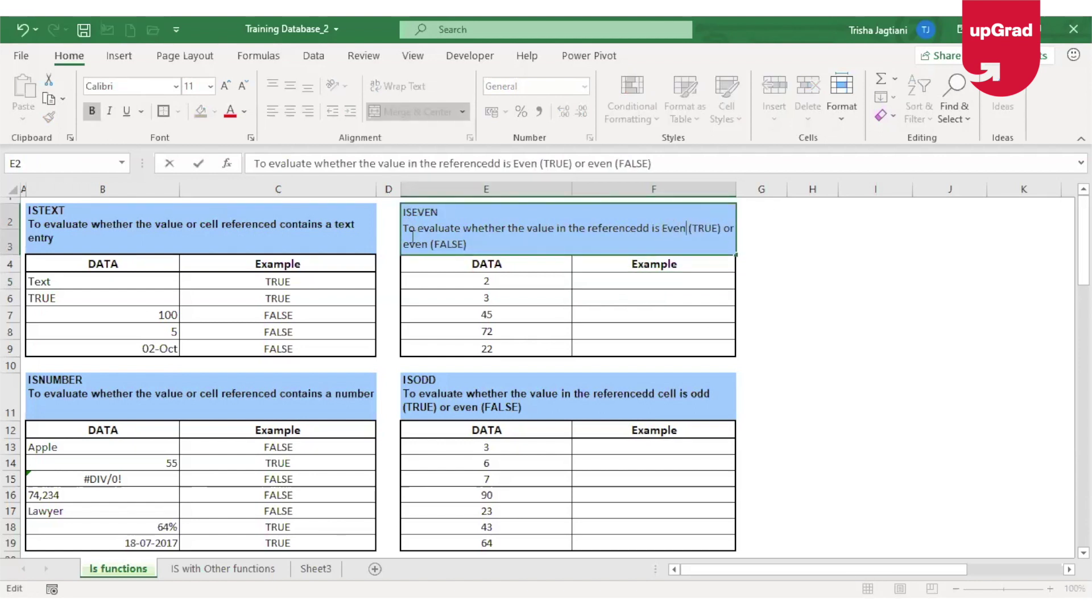
pyautogui.doubleClick(418, 248)
pyautogui.write('ODD')
pyautogui.press('Return')
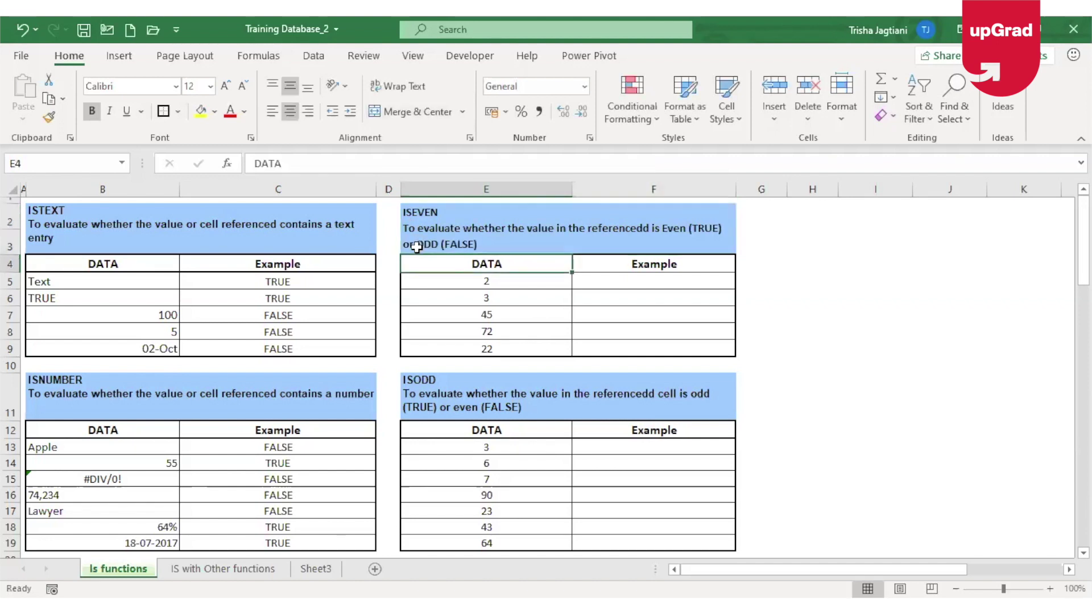
# Enter the formula =ISEVEN(E5) in cell F5 and fill it down through F9.
pyautogui.click(626, 280)
pyautogui.write('=')
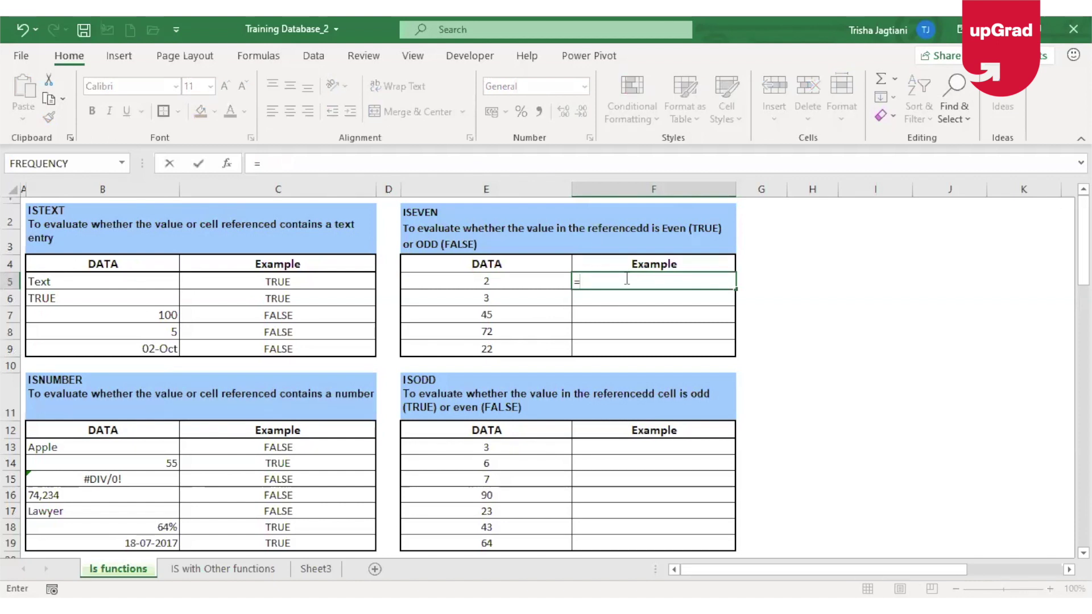
pyautogui.write('ISEVEN(')
pyautogui.click(487, 281)
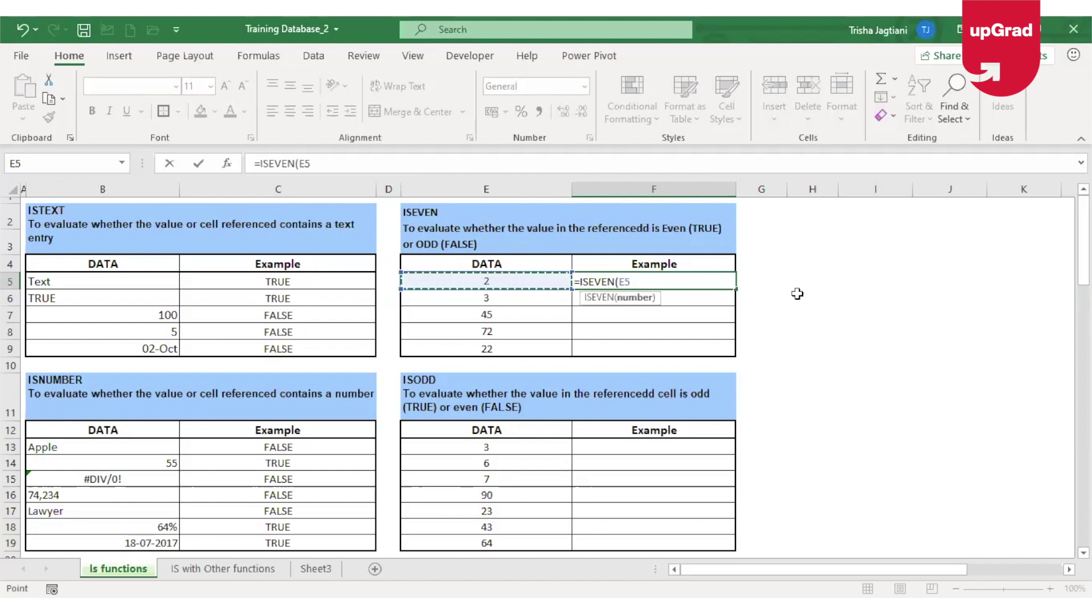
pyautogui.write(')')
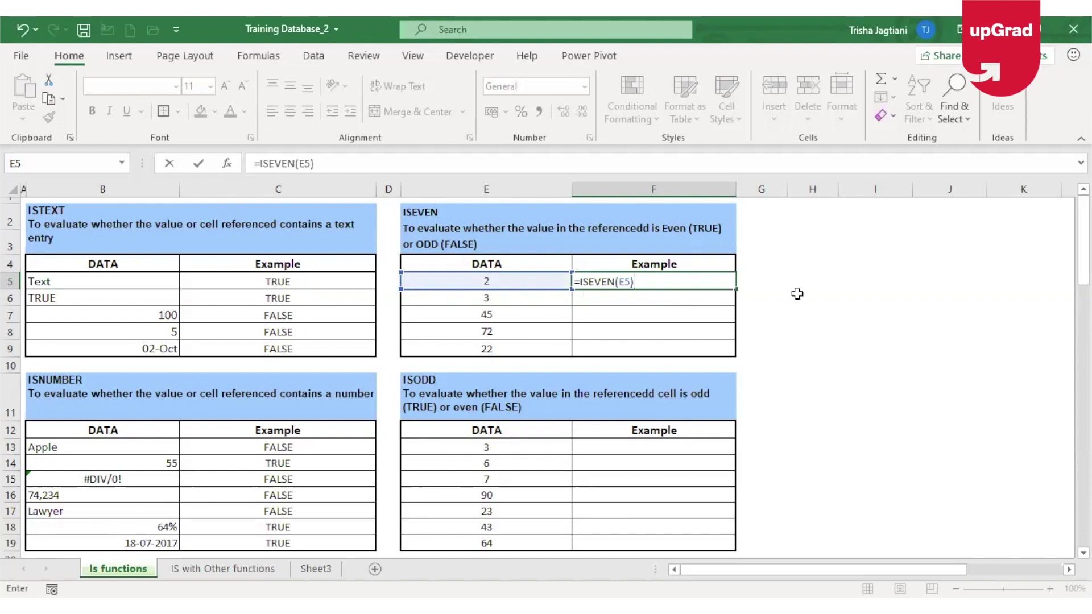
pyautogui.press('Return')
pyautogui.click(637, 279)
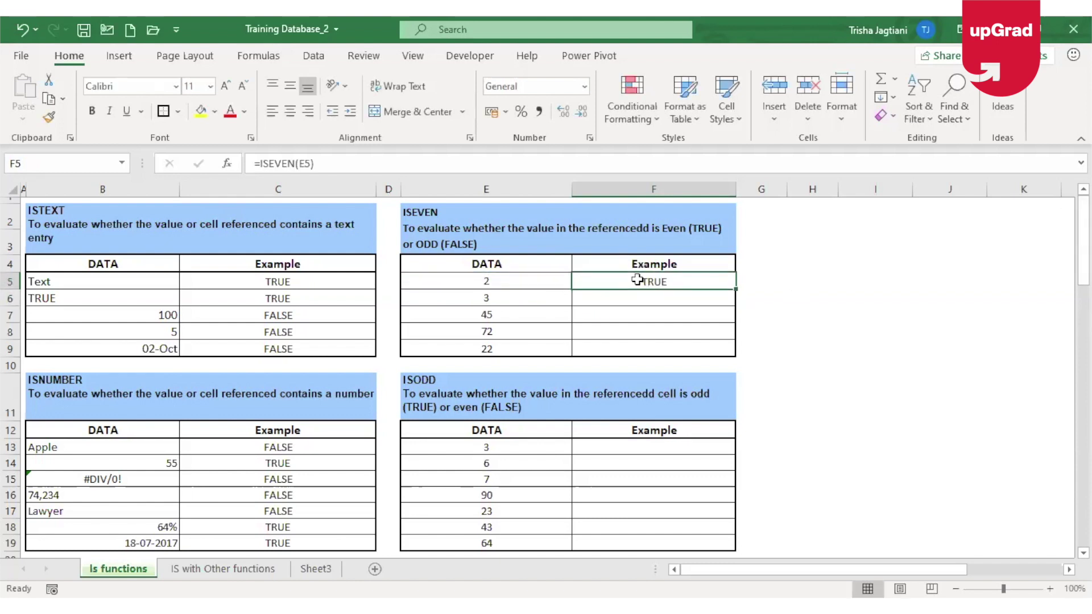
pyautogui.doubleClick(734, 290)
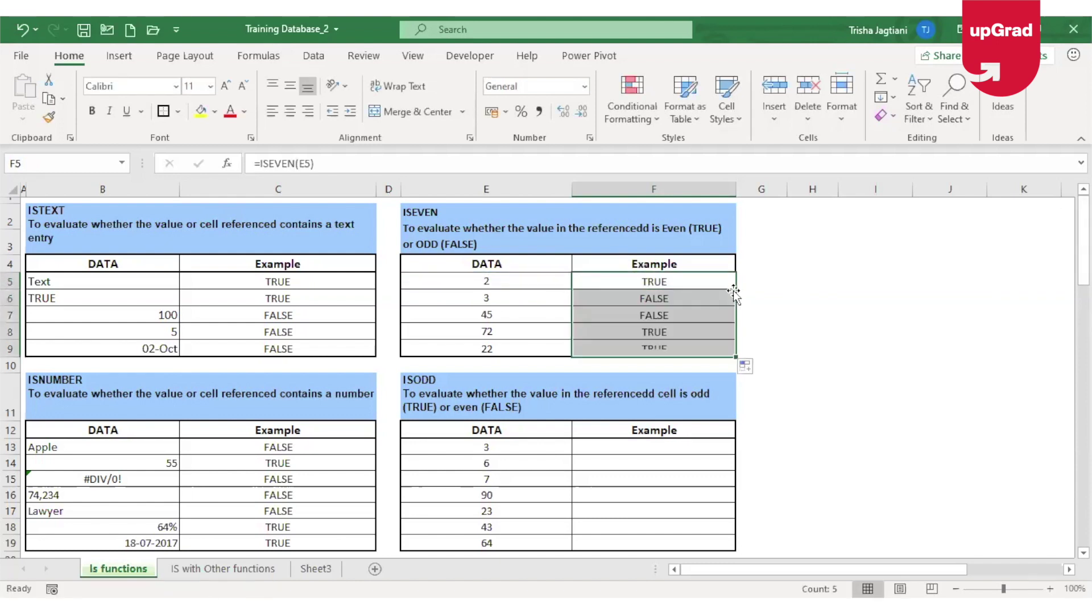
# Review the ISEVEN results in F5:F9 against their data values, ending at cell F13 of the ISODD table.
pyautogui.click(657, 448)
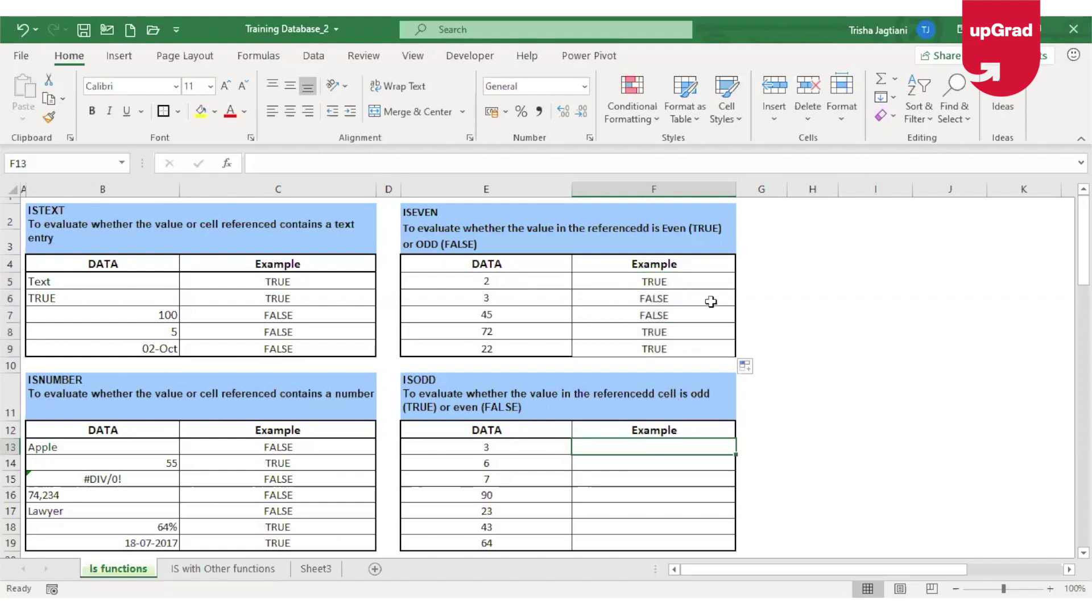
pyautogui.click(505, 299)
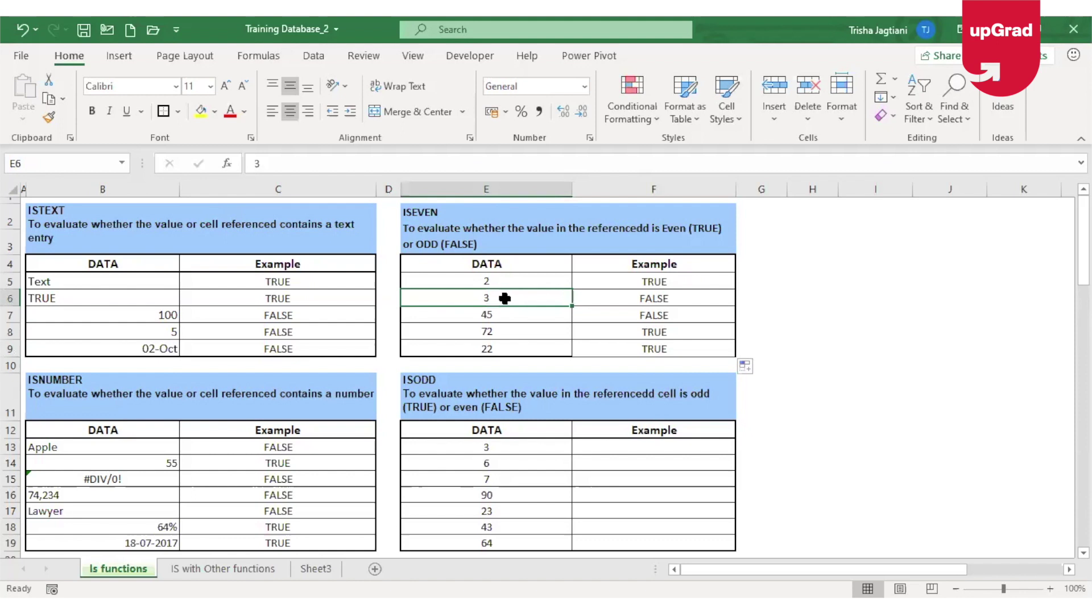
pyautogui.press('Right')
pyautogui.press('Up')
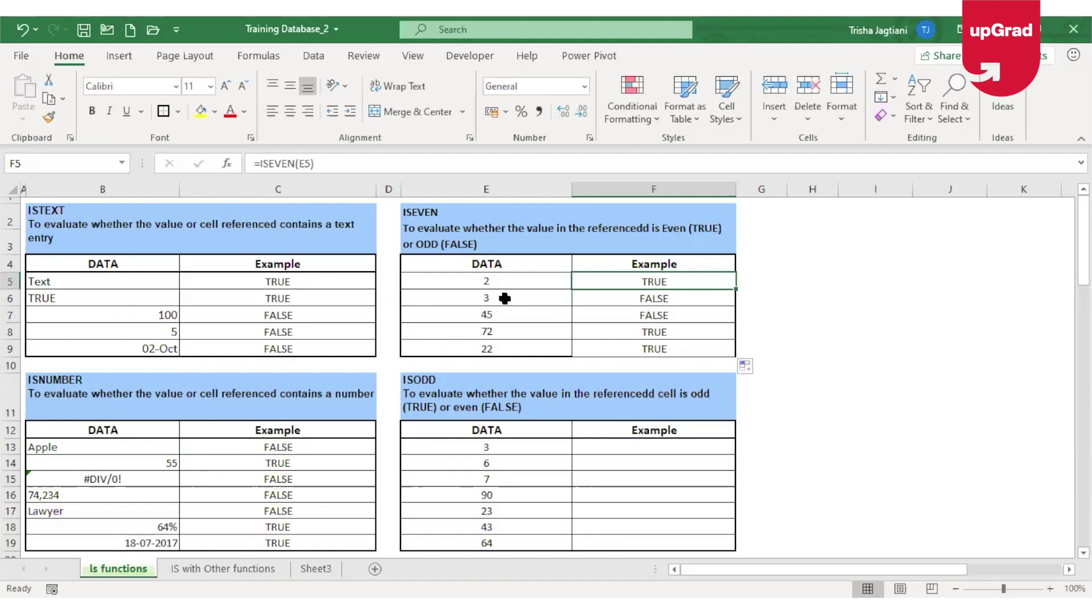
pyautogui.press('Down')
pyautogui.press('Down')
pyautogui.press('Down')
pyautogui.press('Down')
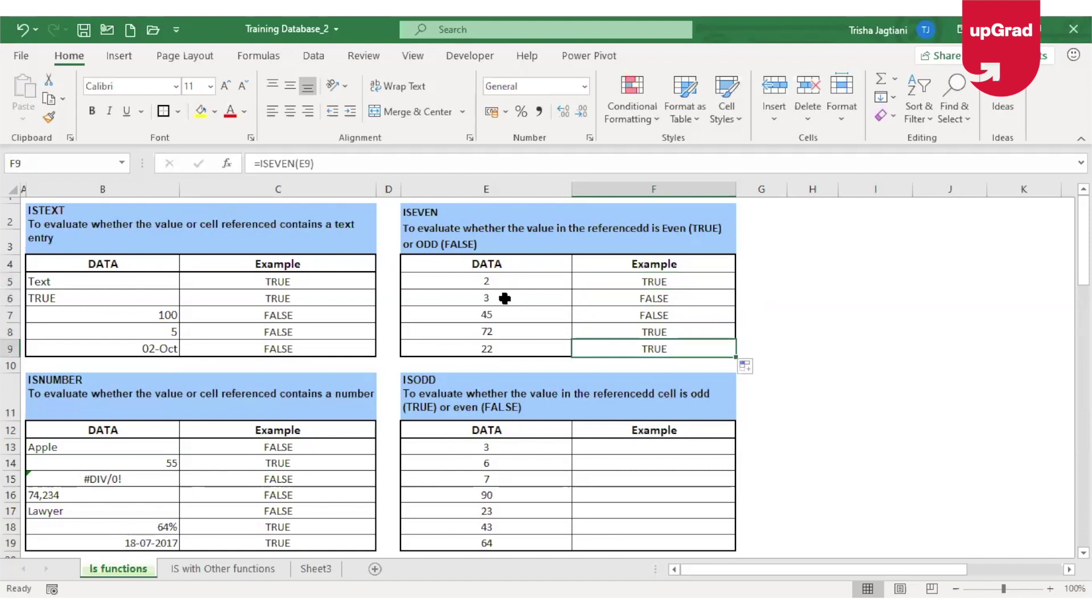
pyautogui.press('Up')
pyautogui.press('Up')
pyautogui.press('Up')
pyautogui.press('Up')
pyautogui.press('Up')
pyautogui.press('Down')
pyautogui.press('Down')
pyautogui.press('Down')
pyautogui.press('Down')
pyautogui.press('Down')
pyautogui.press('Down')
pyautogui.press('Down')
pyautogui.press('Down')
pyautogui.press('Down')
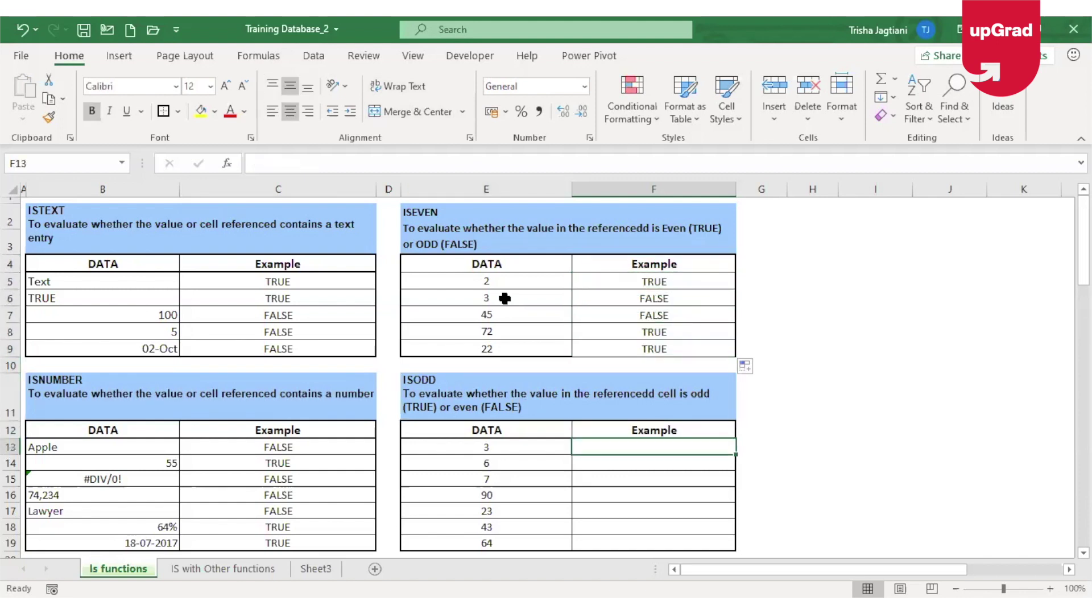
# Enter the formula =ISODD(E13) in cell F13 of the ISODD table.
pyautogui.write('=')
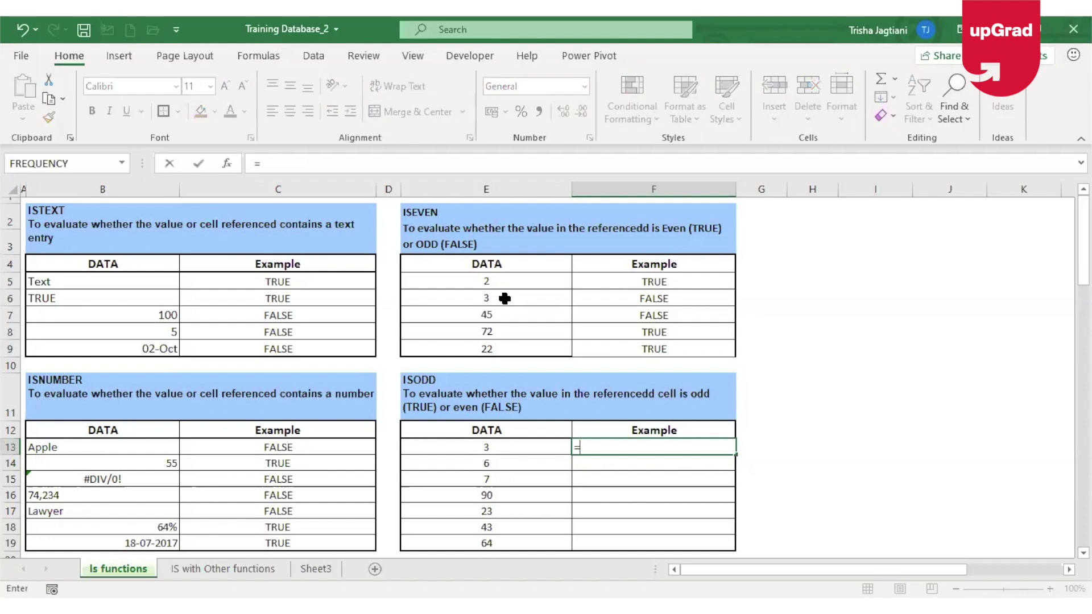
pyautogui.write('is')
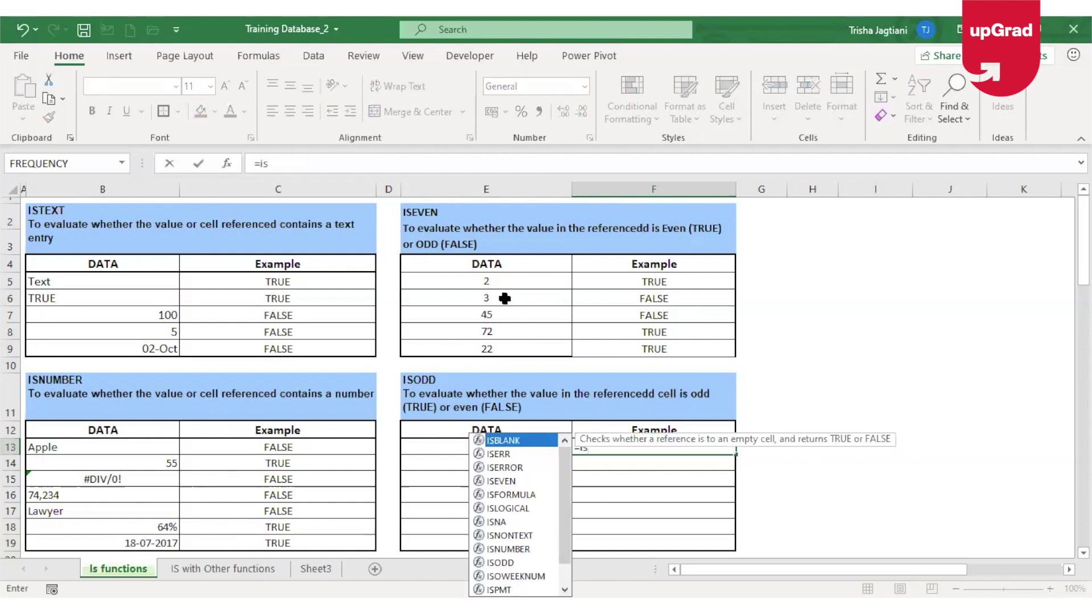
pyautogui.write('o')
pyautogui.press('Tab')
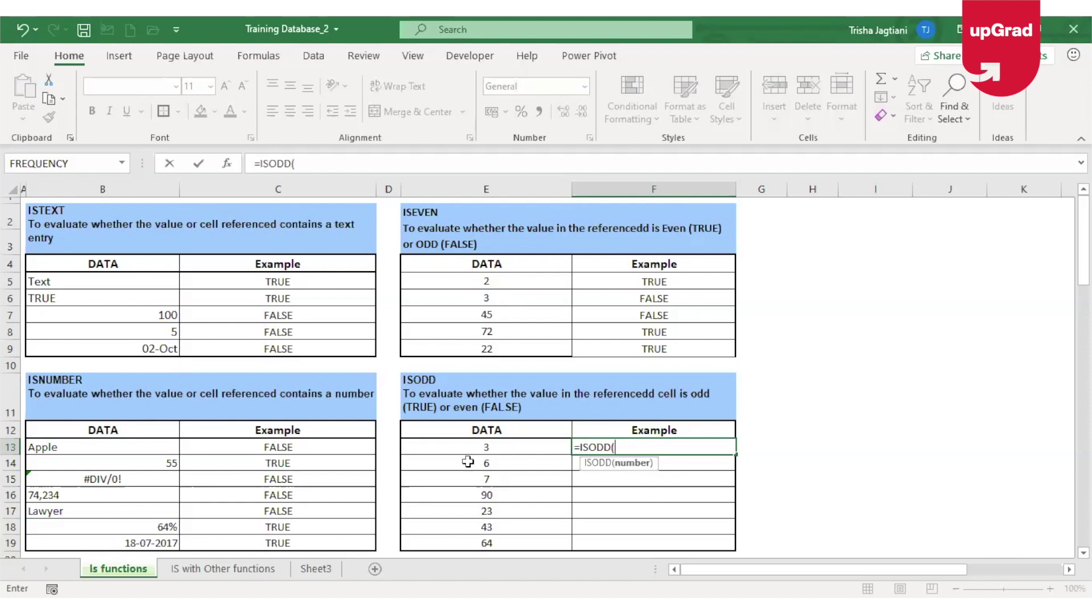
pyautogui.click(487, 449)
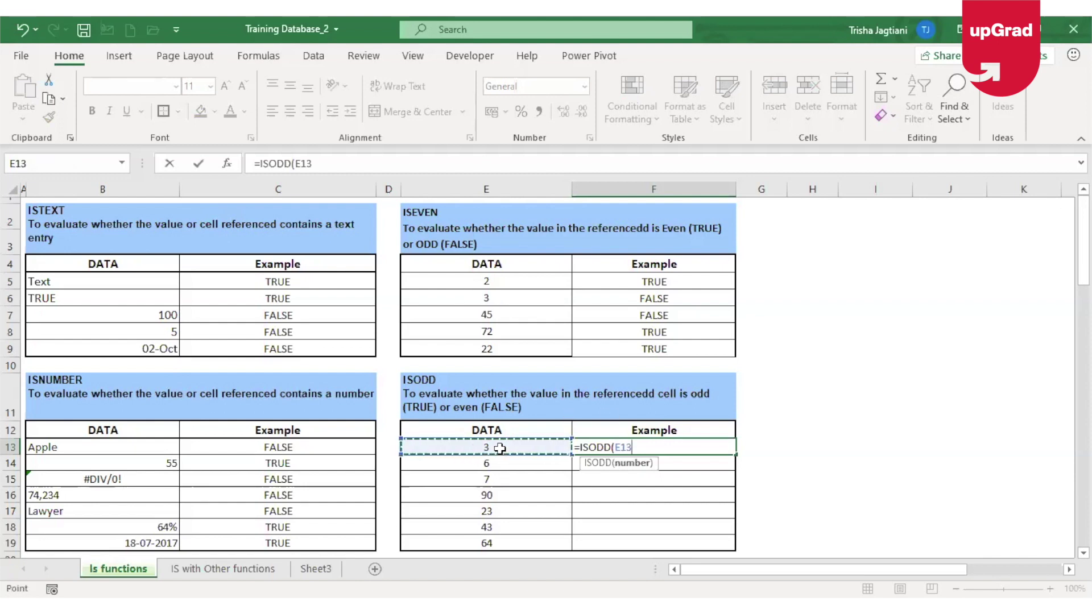
pyautogui.press('Return')
# Copy the ISODD formula from F13 and paste it as formulas only into F14:F19.
pyautogui.click(694, 448)
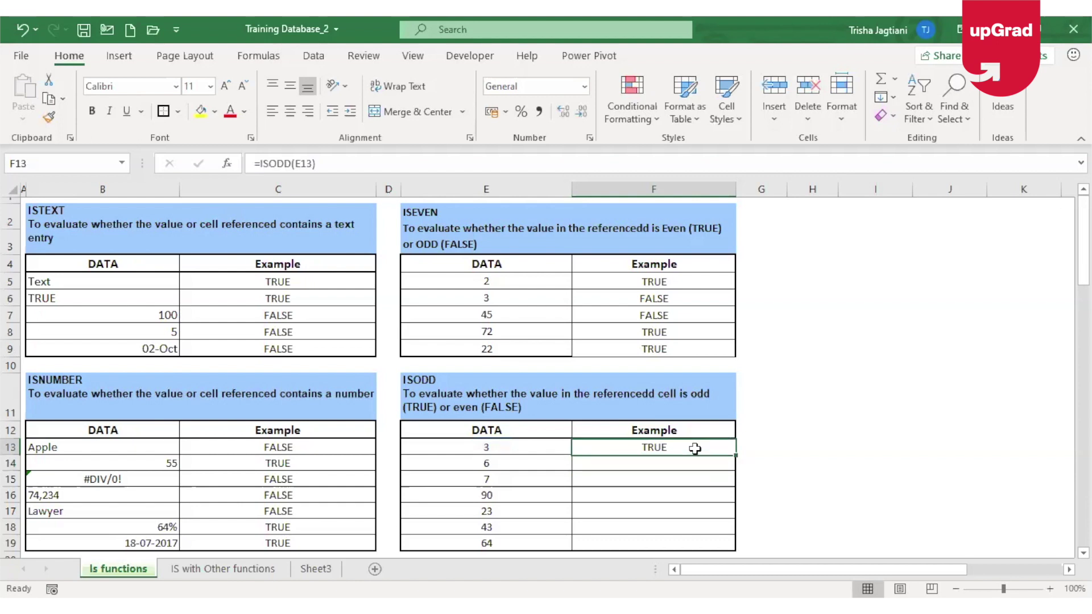
pyautogui.hotkey('ctrl', 'c')
pyautogui.press('Down')
pyautogui.hotkey('shift', 'Down')
pyautogui.hotkey('shift', 'Down')
pyautogui.hotkey('shift', 'Down')
pyautogui.hotkey('shift', 'Down')
pyautogui.hotkey('shift', 'Down')
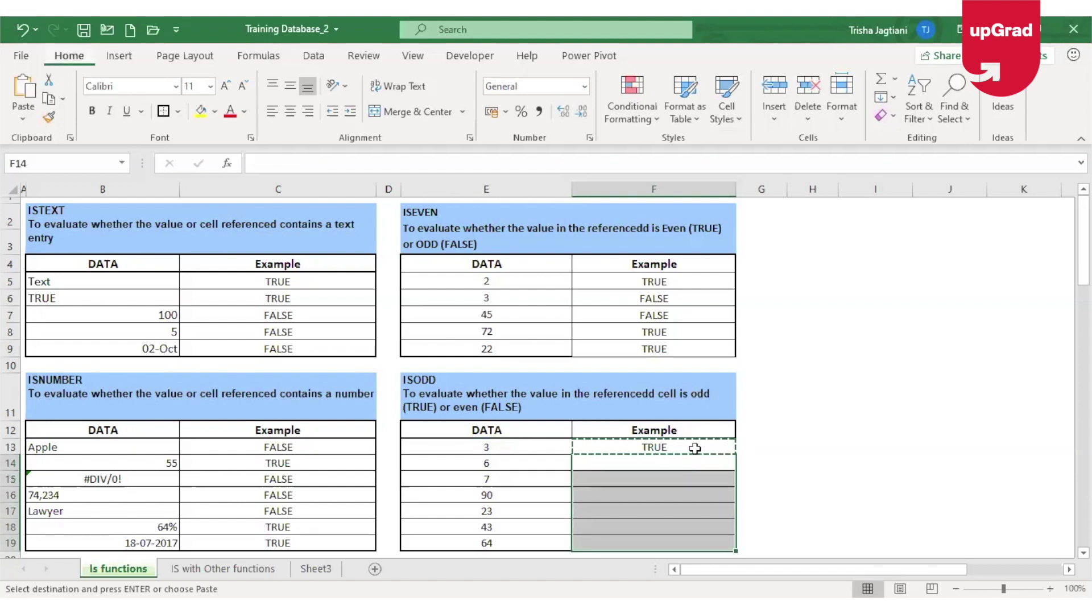
pyautogui.hotkey('ctrl', 'alt', 'v')
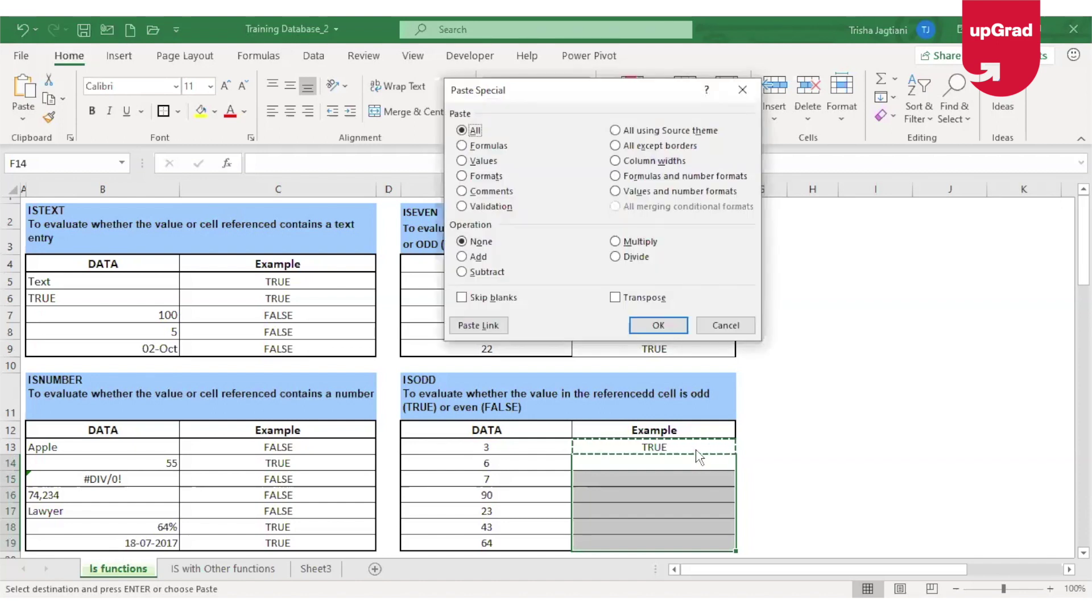
pyautogui.press('f')
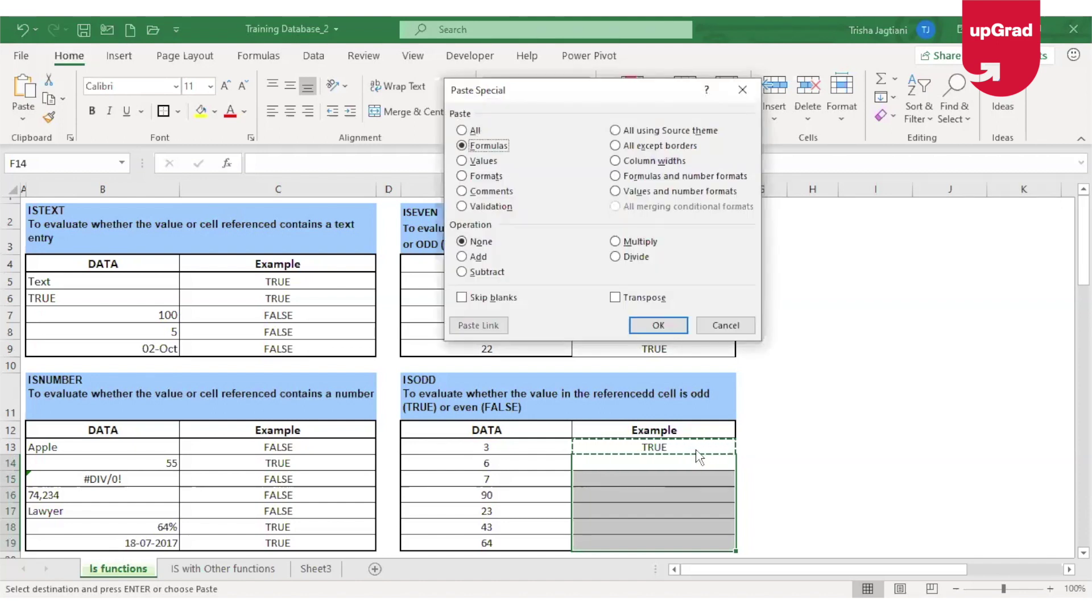
pyautogui.press('Return')
# Review the ISODD results in F13:F19 against their data values and clear the copy selection.
pyautogui.press('Down')
pyautogui.press('Down')
pyautogui.press('Down')
pyautogui.press('Down')
pyautogui.press('Down')
pyautogui.press('Down')
pyautogui.press('Down')
pyautogui.press('Down')
pyautogui.press('Up')
pyautogui.press('Up')
pyautogui.press('Up')
pyautogui.press('Up')
pyautogui.press('Up')
pyautogui.press('Up')
pyautogui.press('Up')
pyautogui.press('Up')
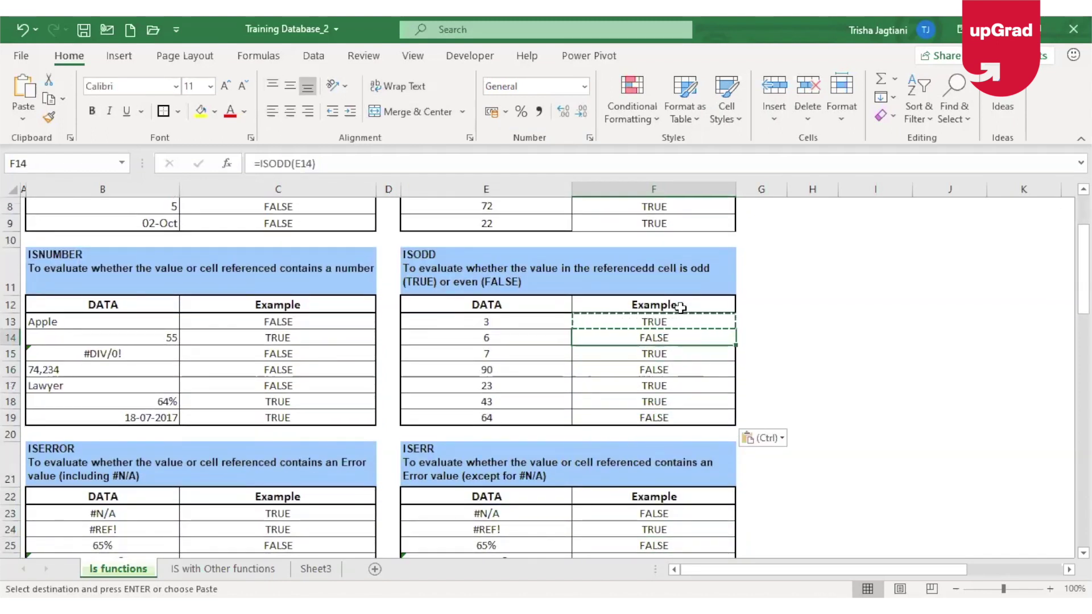
pyautogui.press('Escape')
# Enter the formula =ISBLANK(C32) in cell B32 below the ISBLANK description.
pyautogui.press('Down')
pyautogui.press('Down')
pyautogui.press('Down')
pyautogui.press('Down')
pyautogui.press('Down')
pyautogui.press('Down')
pyautogui.press('Down')
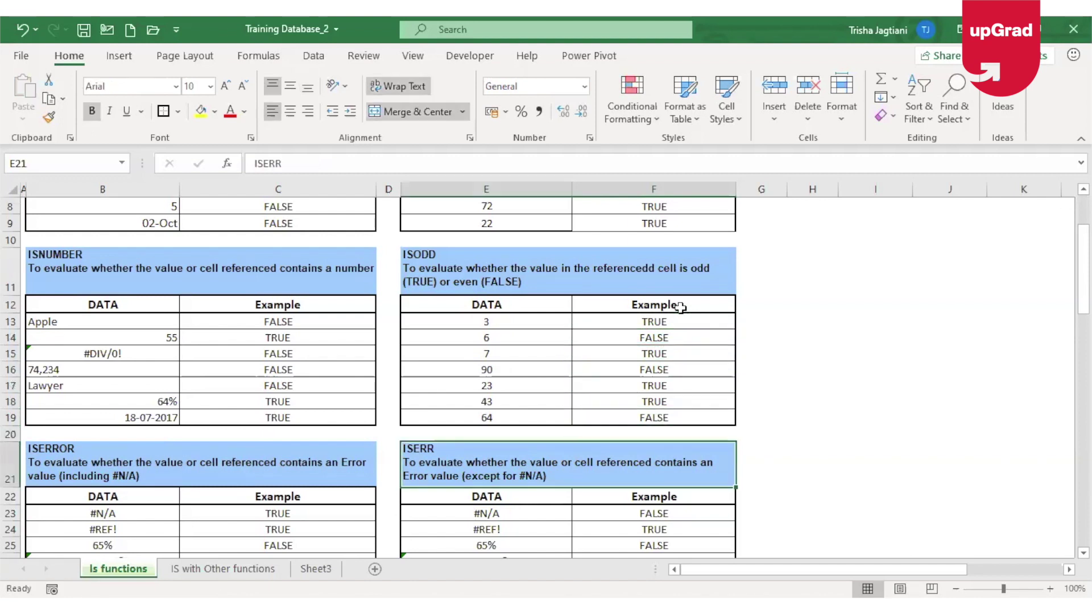
pyautogui.press('Down')
pyautogui.press('Down')
pyautogui.press('Down')
pyautogui.press('Down')
pyautogui.press('Down')
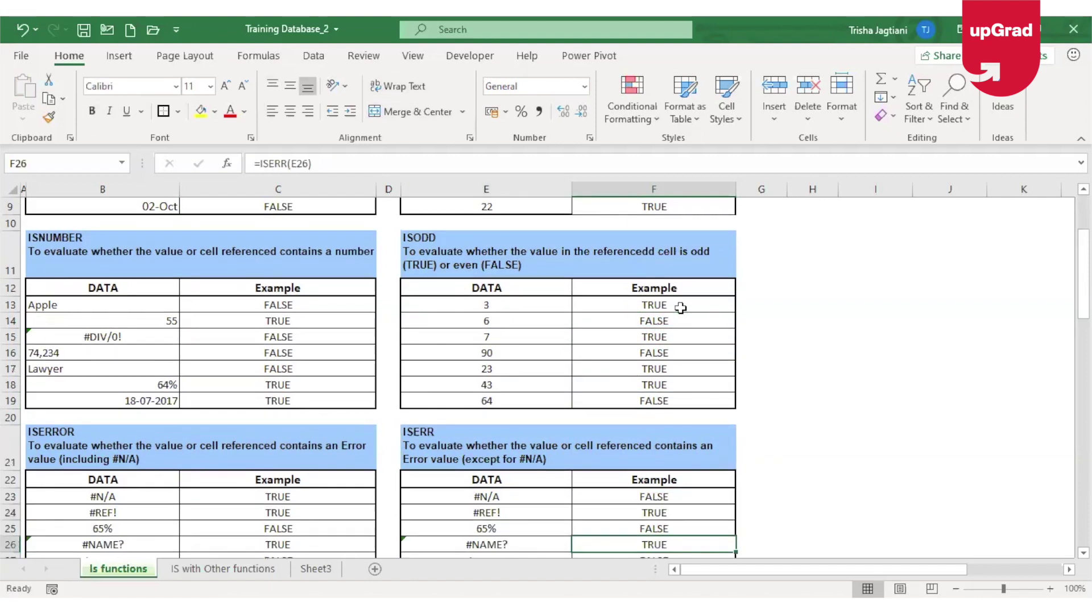
pyautogui.press('Down')
pyautogui.press('Down')
pyautogui.press('Down')
pyautogui.press('Down')
pyautogui.press('Down')
pyautogui.press('Down')
pyautogui.press('Down')
pyautogui.press('Down')
pyautogui.press('Down')
pyautogui.press('Down')
pyautogui.press('Home')
pyautogui.press('Up')
pyautogui.press('Up')
pyautogui.press('Up')
pyautogui.press('Up')
pyautogui.press('Right')
pyautogui.write('=')
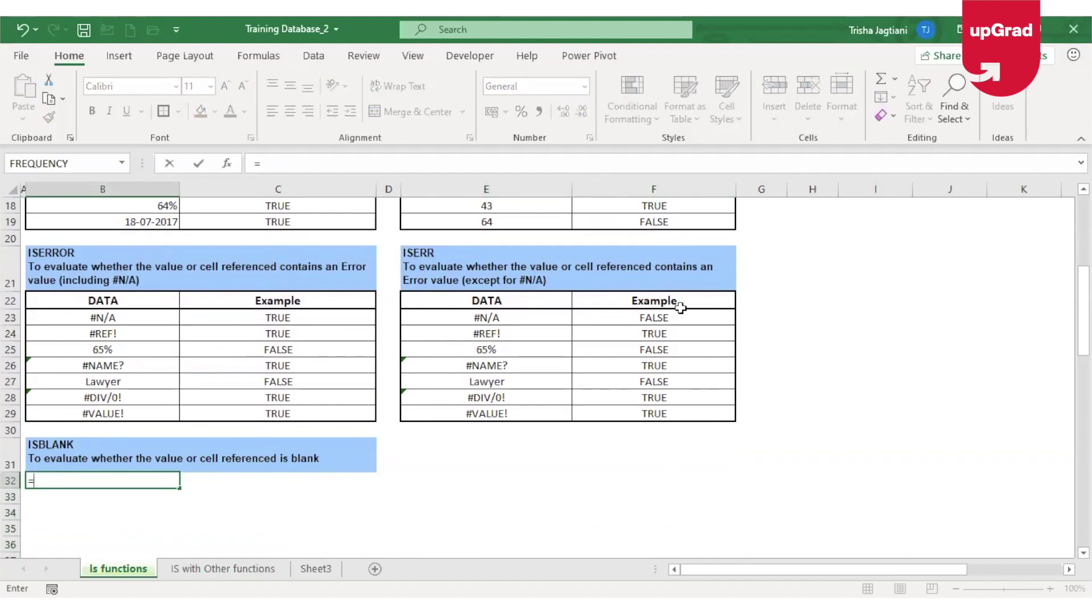
pyautogui.write('isbl')
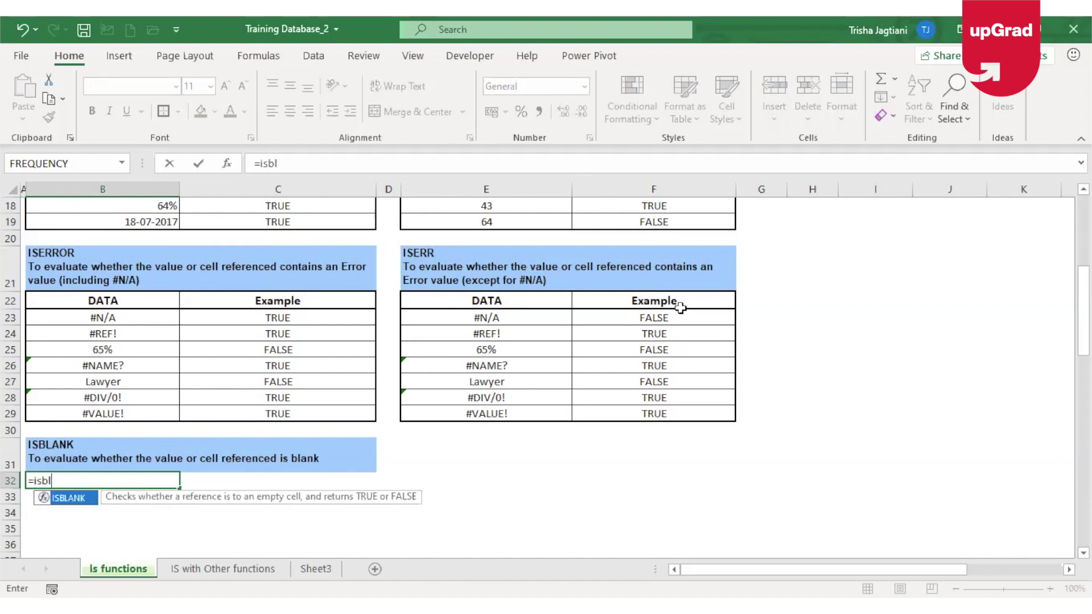
pyautogui.press('Tab')
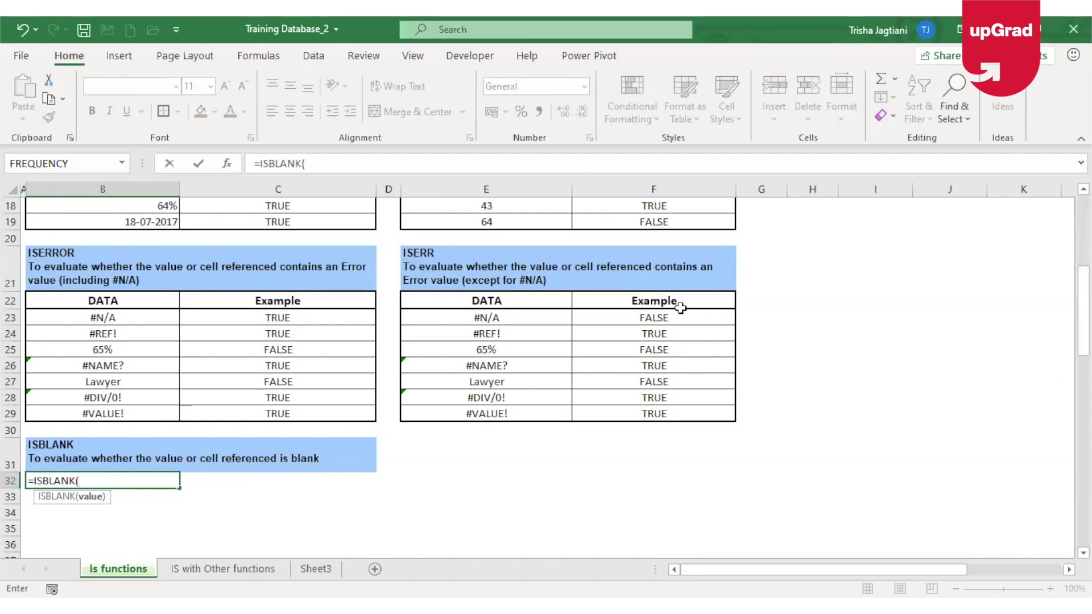
pyautogui.press('Right')
pyautogui.press('Return')
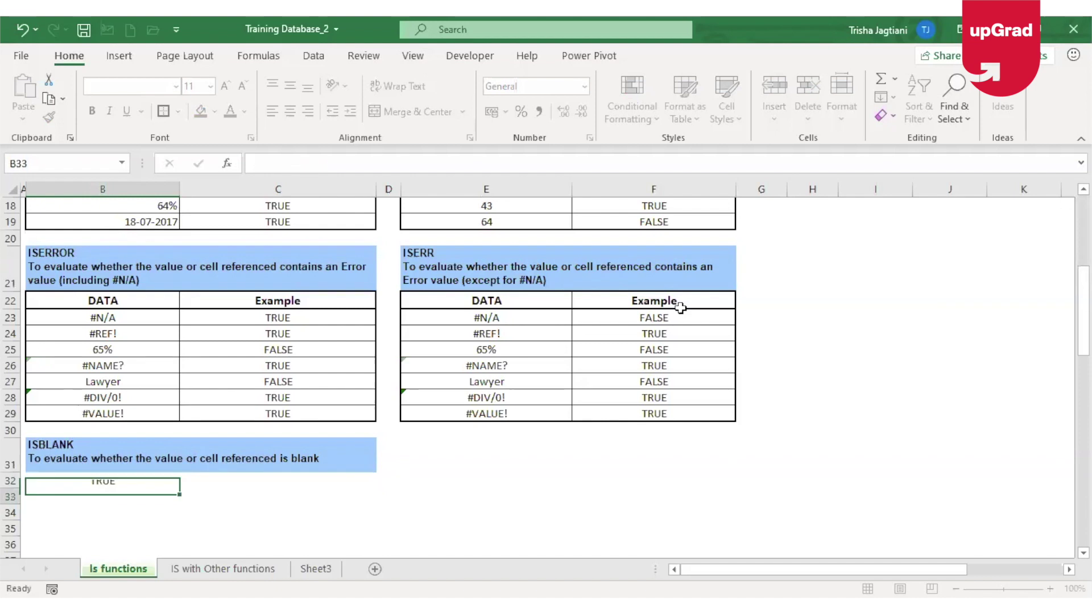
# Enter 23 in cell C32 and check the ISBLANK result in B32.
pyautogui.click(333, 480)
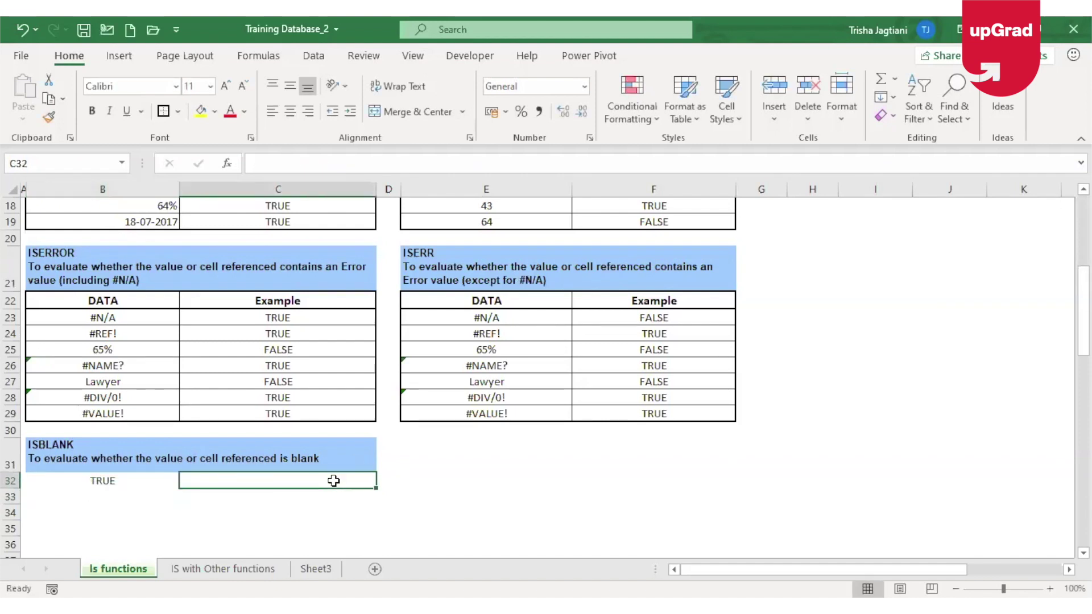
pyautogui.write('23')
pyautogui.press('Return')
pyautogui.press('Up')
pyautogui.press('Left')
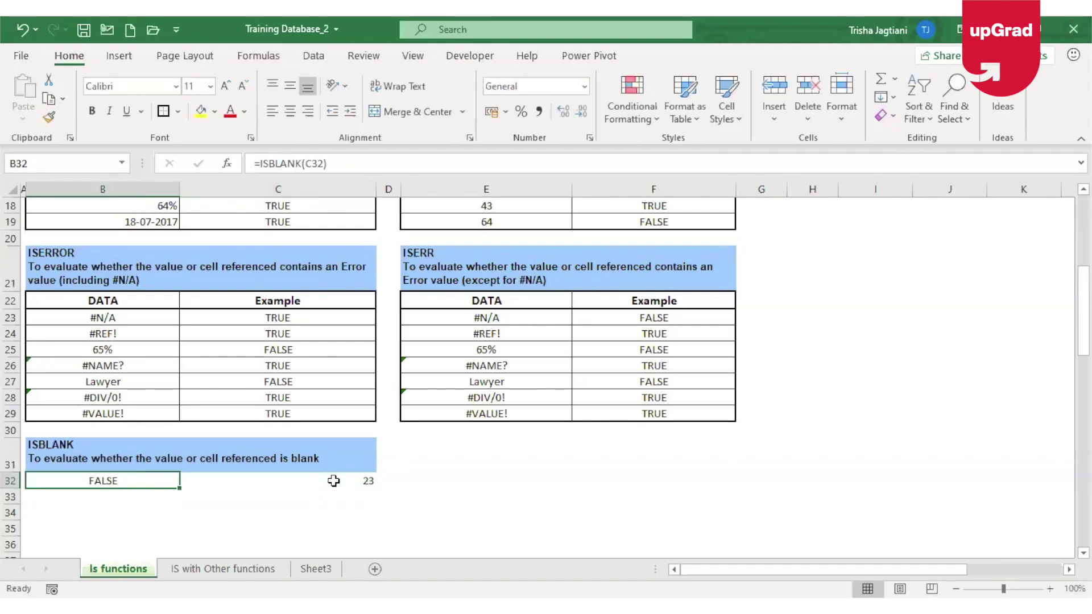
# Return to the start of the sheet and examine the ISTEXT formula in C5 and its referenced cell B5.
pyautogui.click(270, 364)
pyautogui.hotkey('ctrl', 'Home')
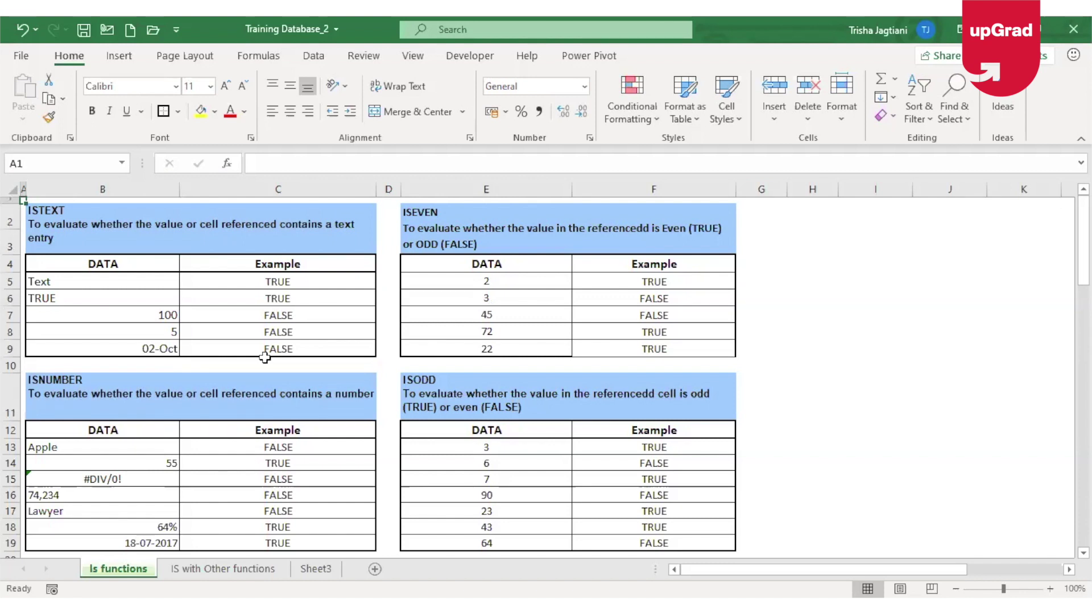
pyautogui.click(225, 280)
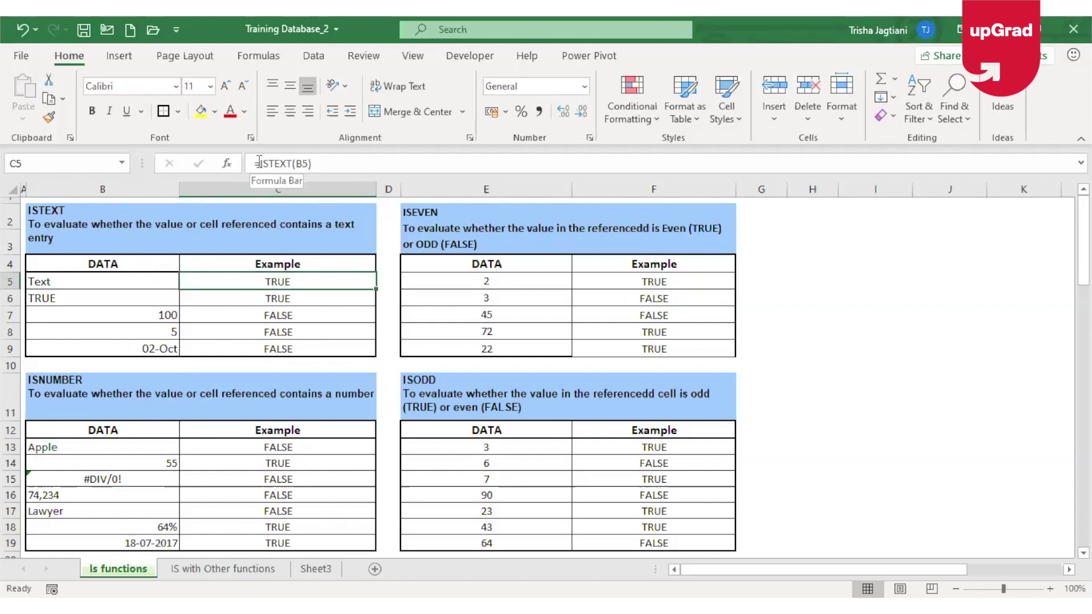
pyautogui.click(94, 276)
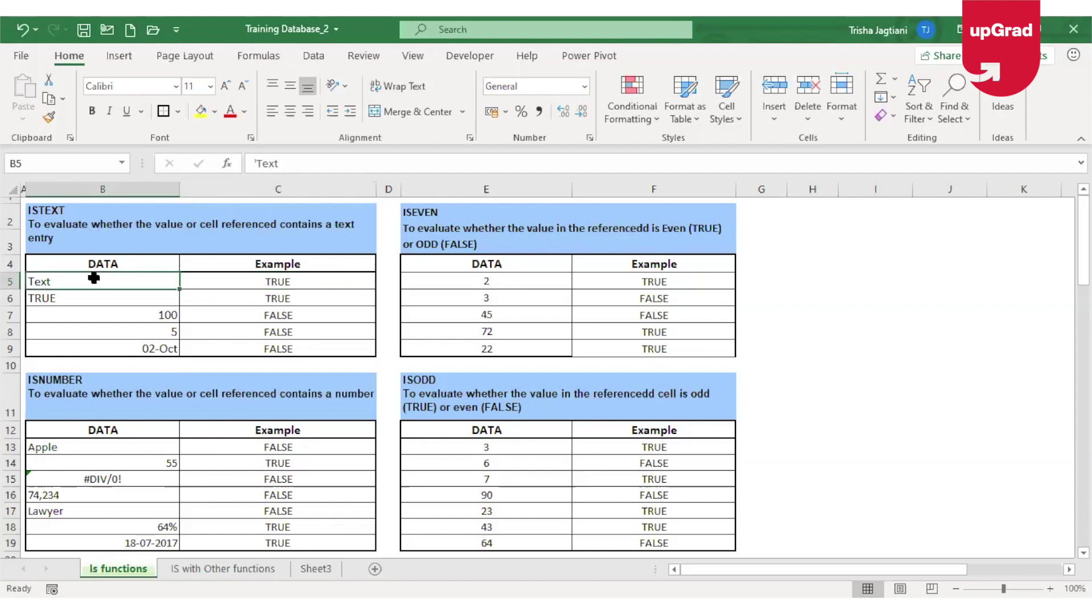
pyautogui.click(318, 281)
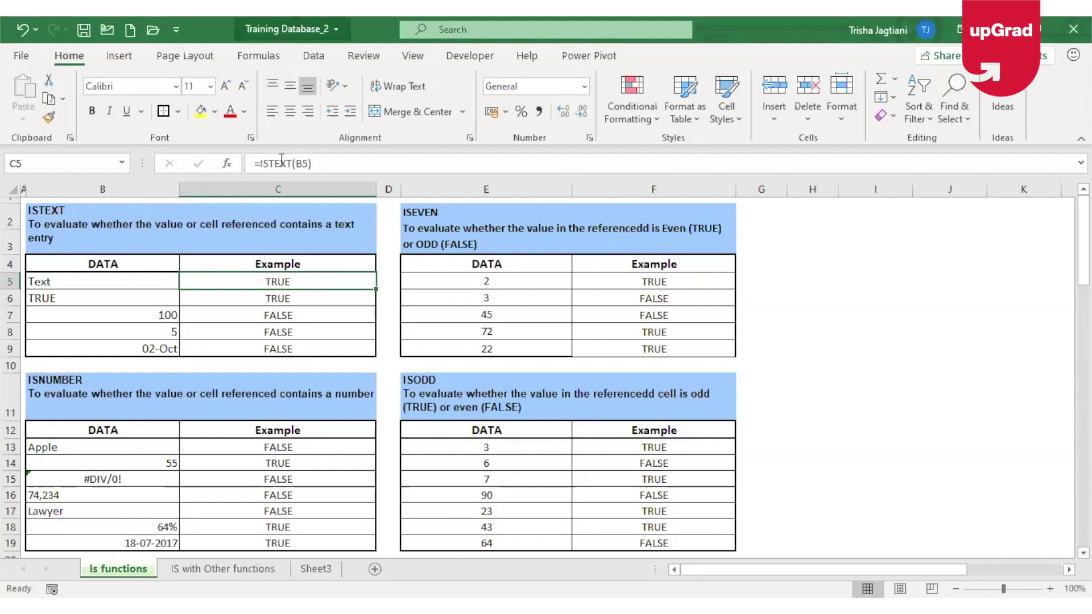
pyautogui.press('F2')
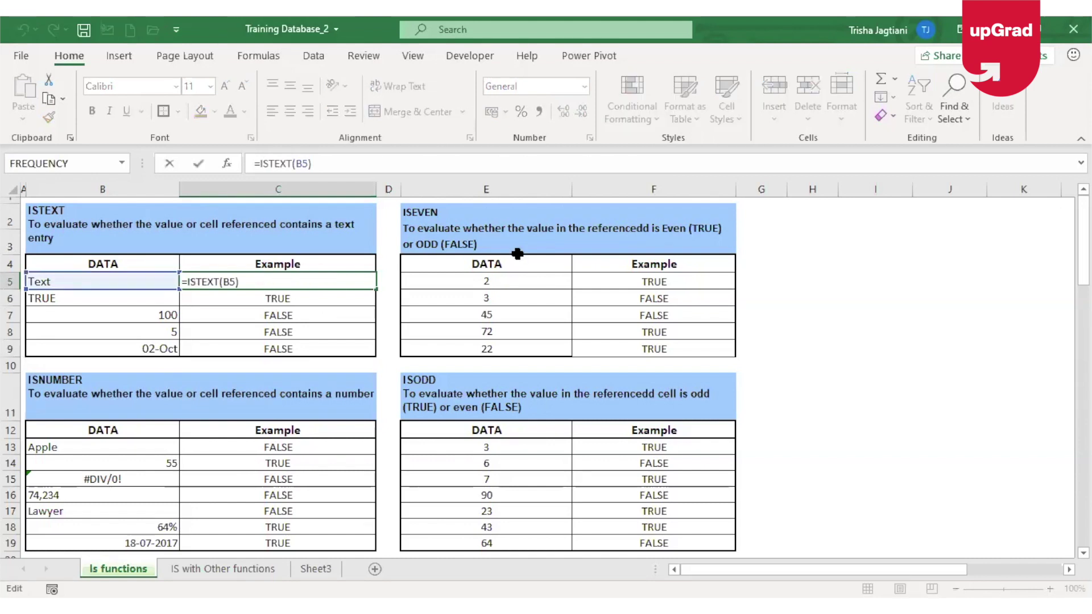
pyautogui.press('Escape')
# Replace the formula in C5 with =IF(ISTEXT(B5),"Text","Non-Text").
pyautogui.press('Delete')
pyautogui.write('=')
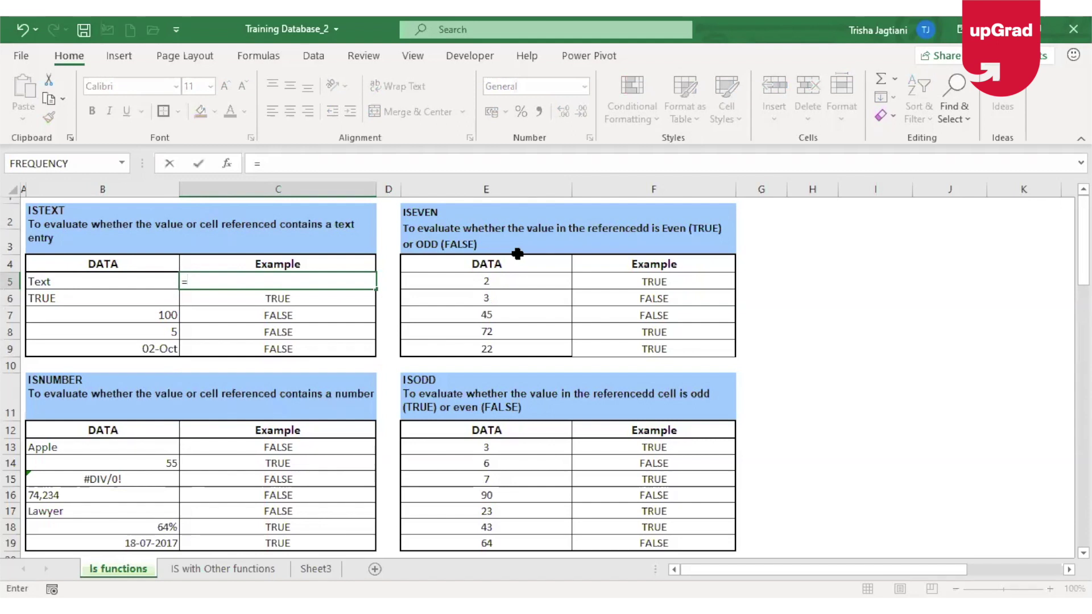
pyautogui.write('IF(')
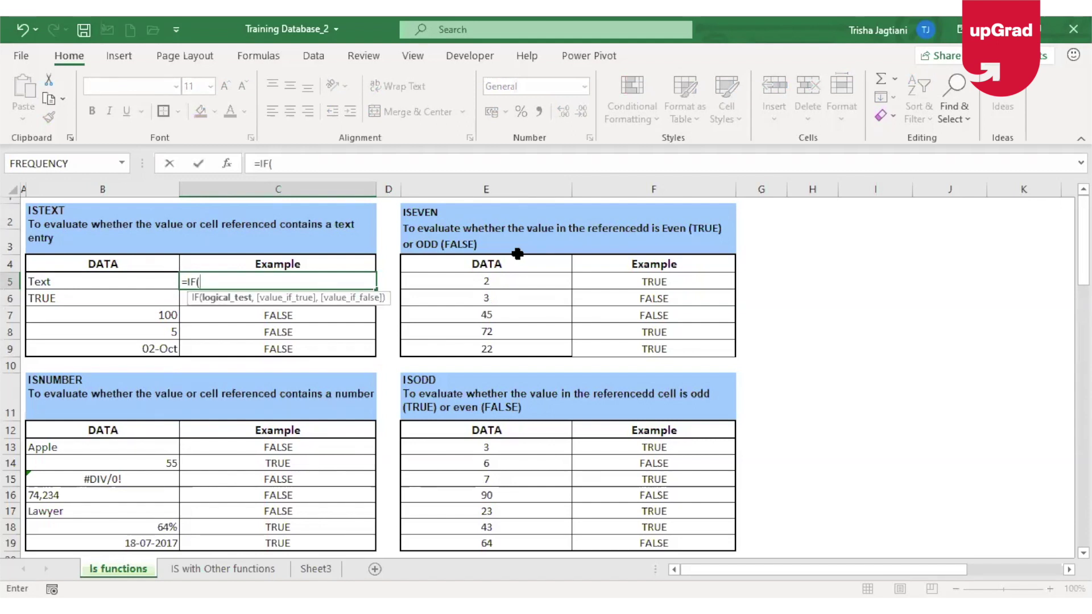
pyautogui.write('is')
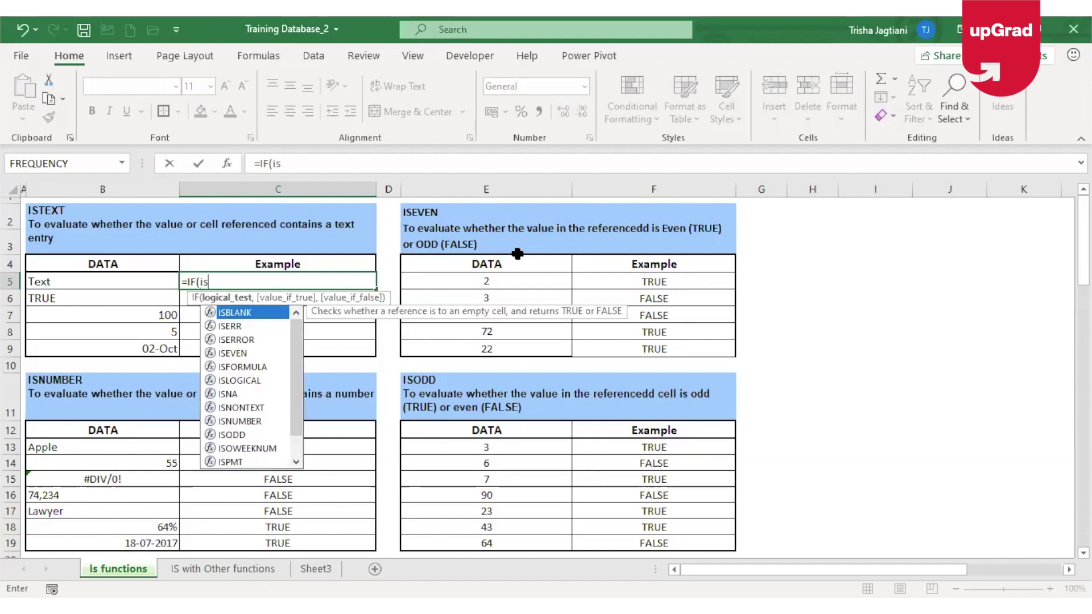
pyautogui.write('t')
pyautogui.press('Tab')
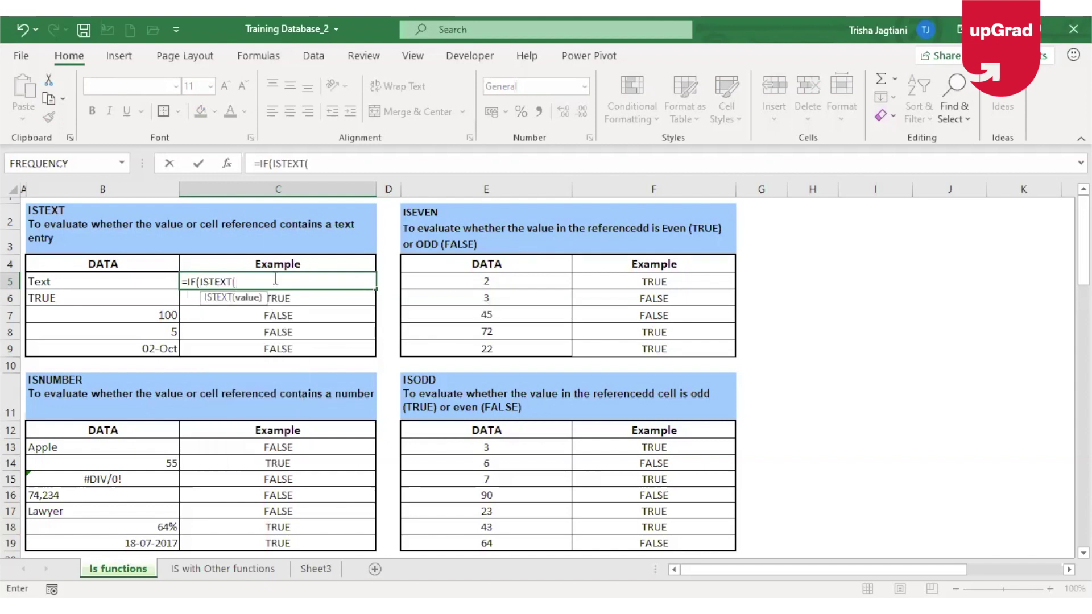
pyautogui.click(68, 281)
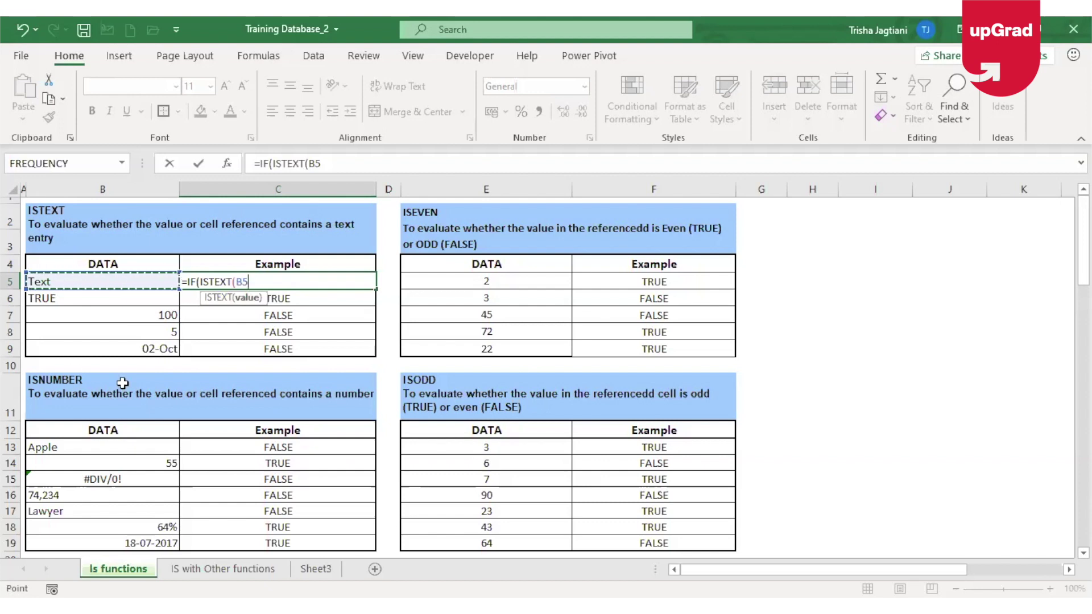
pyautogui.write(')')
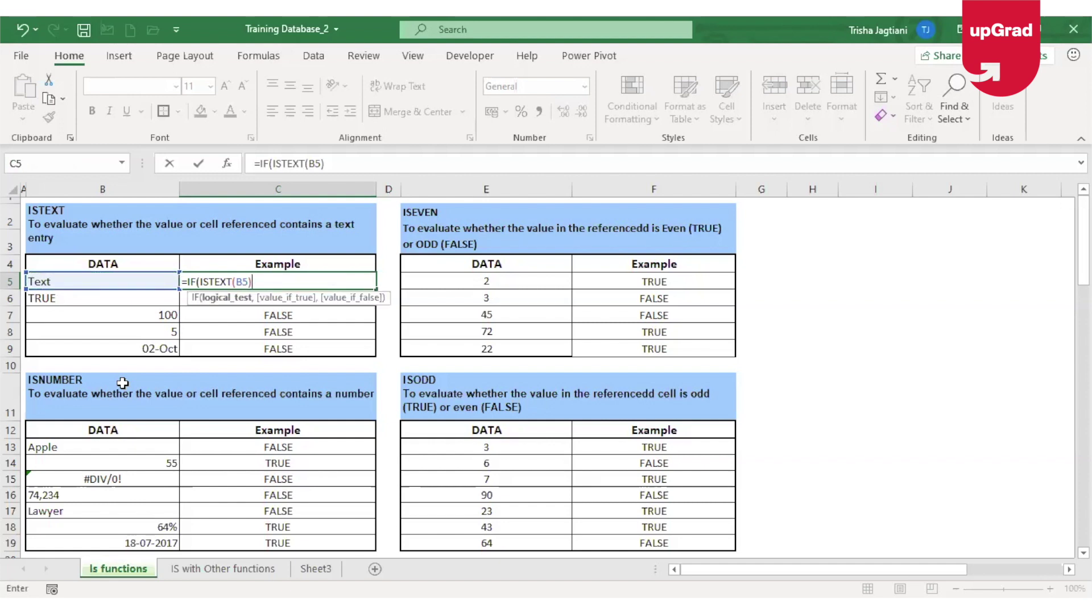
pyautogui.write(',"Text')
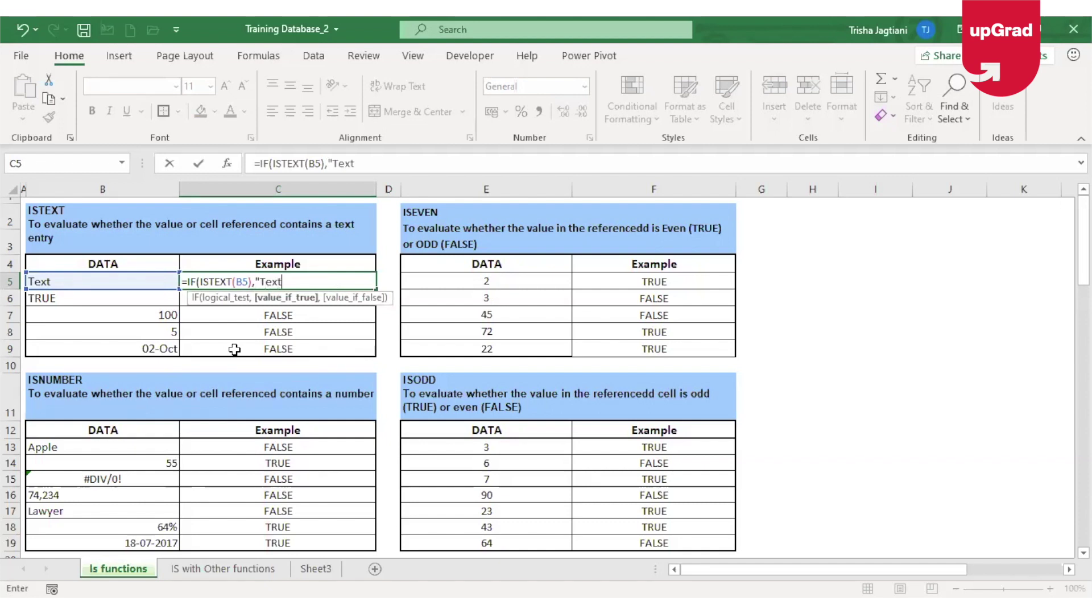
pyautogui.write('",')
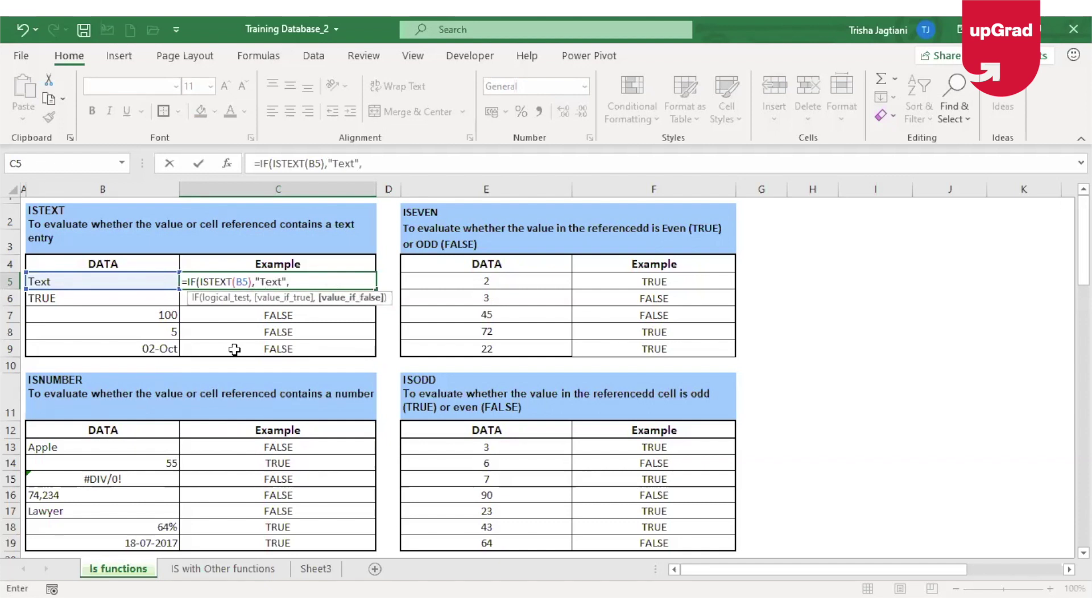
pyautogui.write('"Non-Text"')
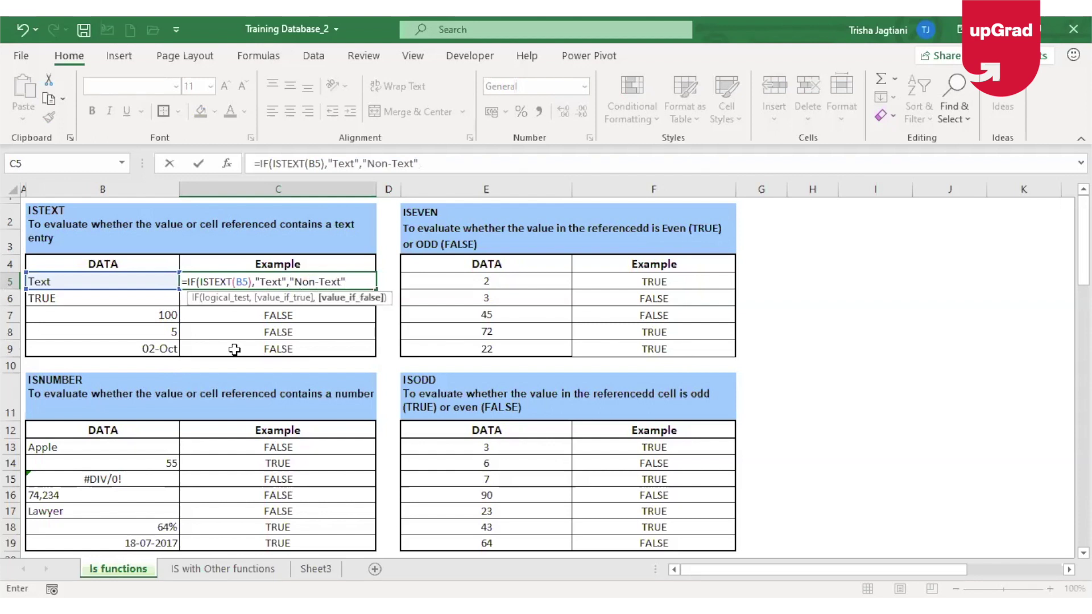
pyautogui.write(')')
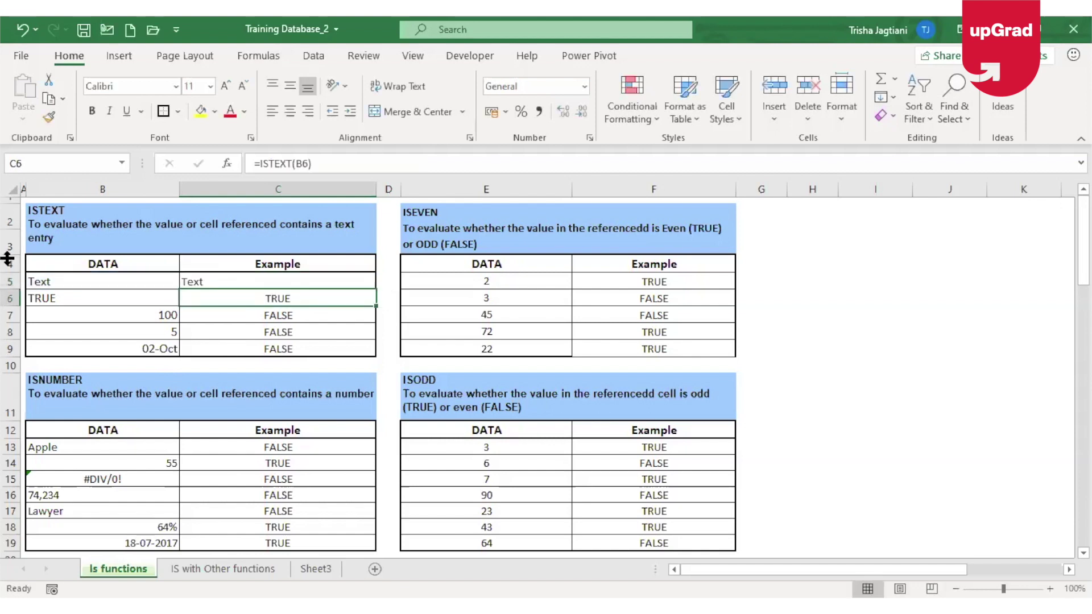
# Try autofilling the IF formula from C5 down through C9, then undo the fill.
pyautogui.click(248, 282)
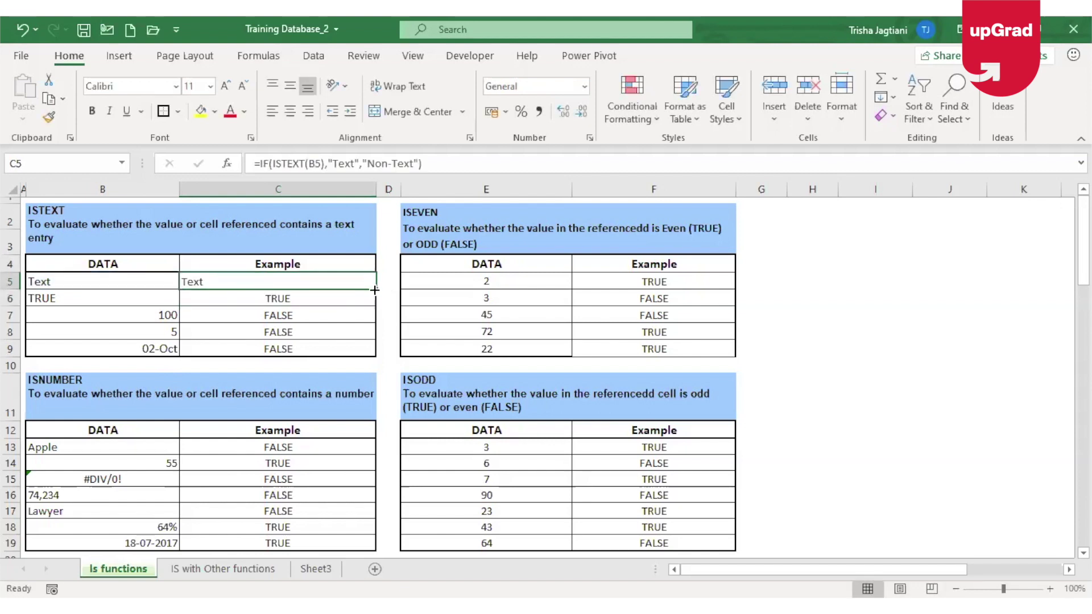
pyautogui.doubleClick(374, 290)
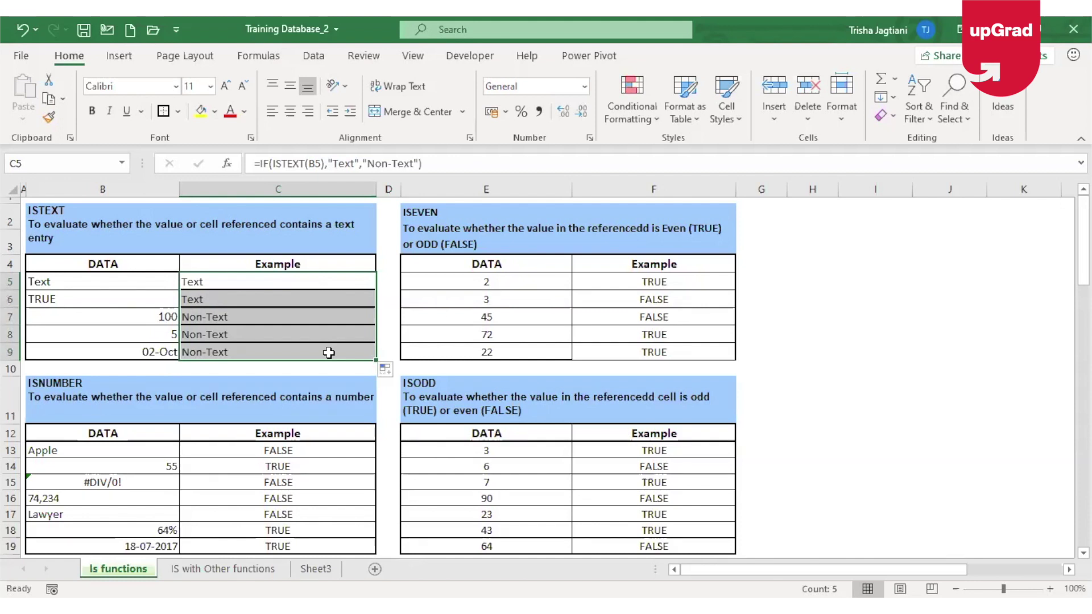
pyautogui.hotkey('ctrl', 'z')
# Copy the IF(ISTEXT) formula from C5 into C6:C9.
pyautogui.hotkey('ctrl', 'c')
pyautogui.moveTo(289, 302); pyautogui.dragTo(297, 344)
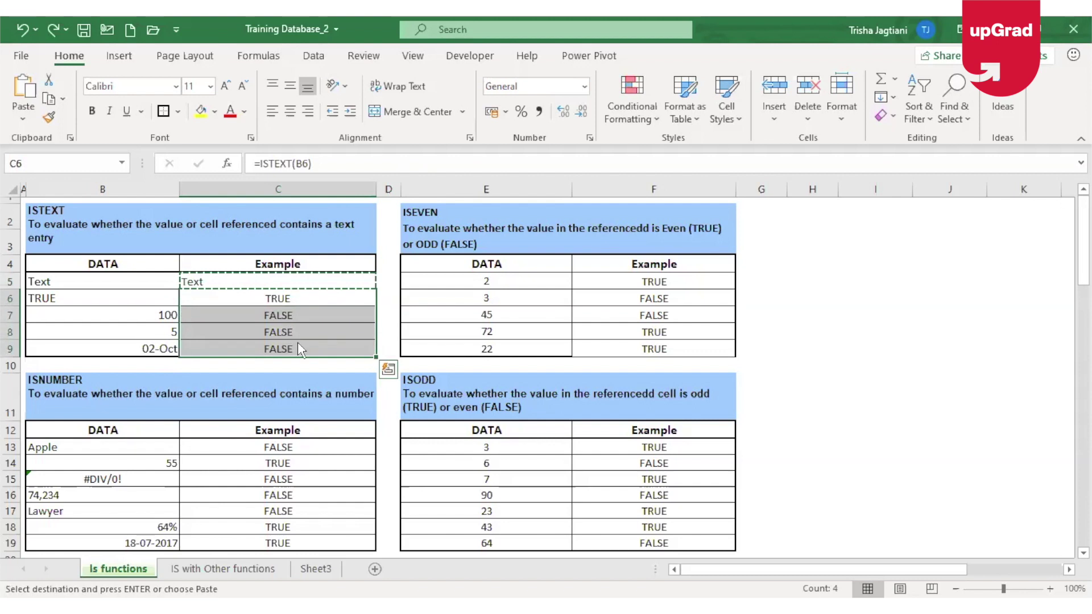
pyautogui.hotkey('ctrl', 'alt', 'v')
pyautogui.press('Return')
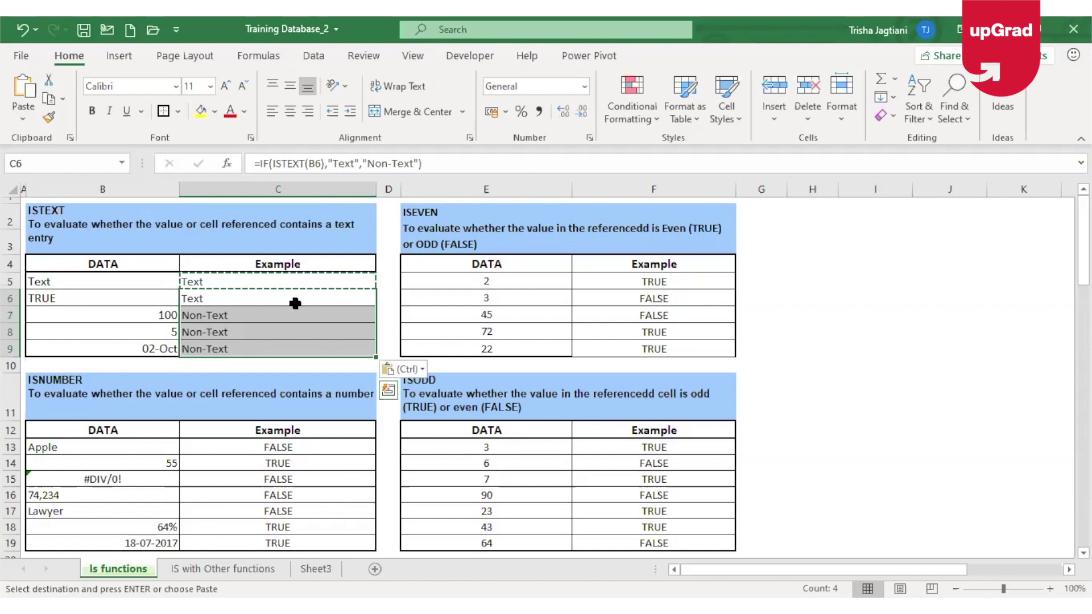
pyautogui.click(196, 317)
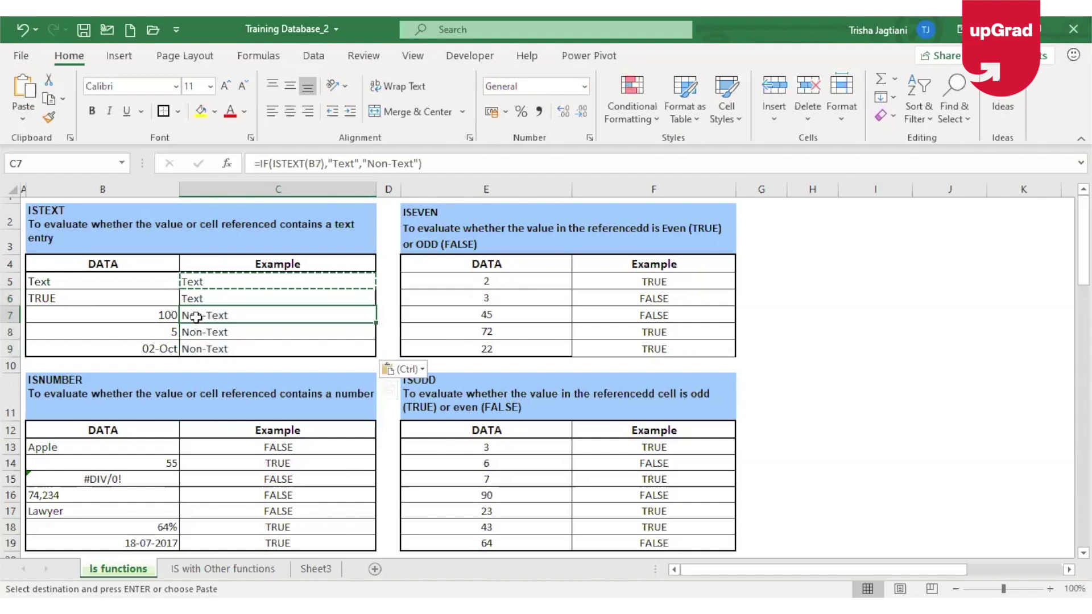
pyautogui.press('Right')
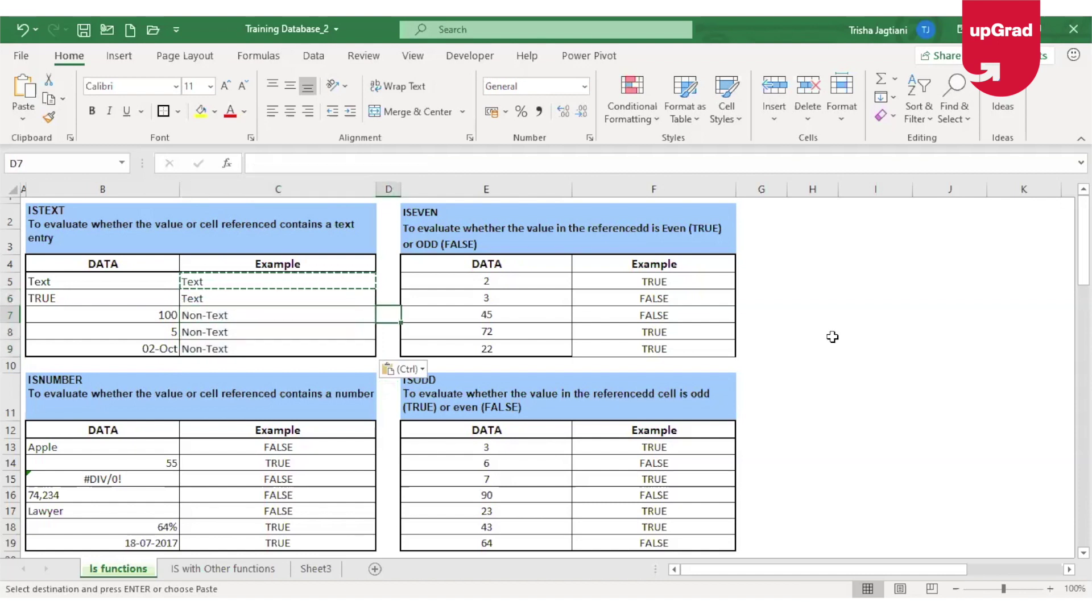
pyautogui.press('Right')
pyautogui.press('Escape')
# Replace the formula in F5 with =IF(ISEVEN(E5),"Even","Odd").
pyautogui.press('Up')
pyautogui.press('Up')
pyautogui.press('Up')
pyautogui.press('Down')
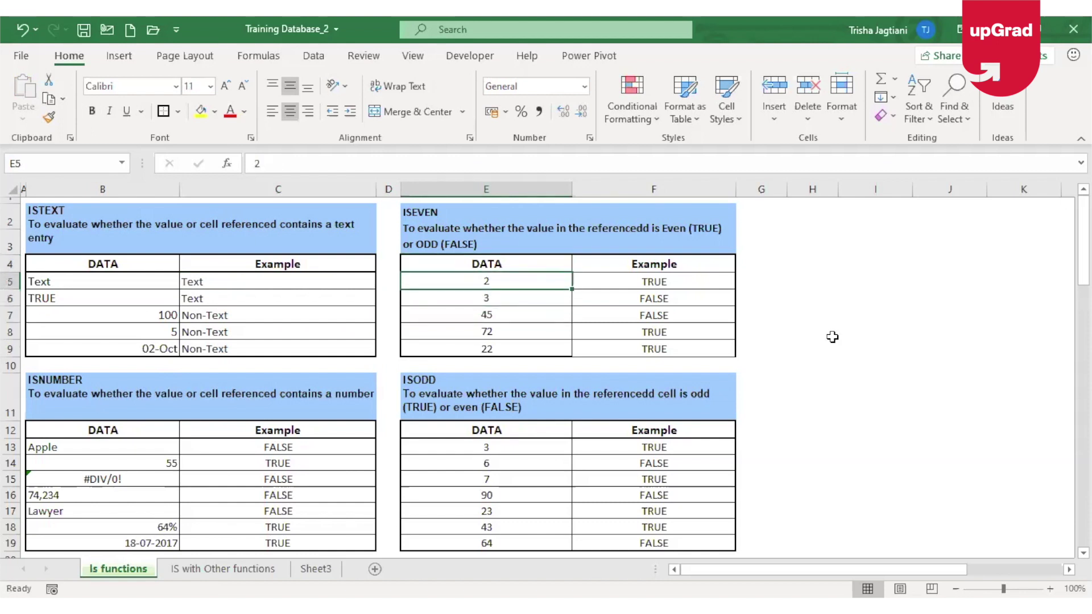
pyautogui.press('Right')
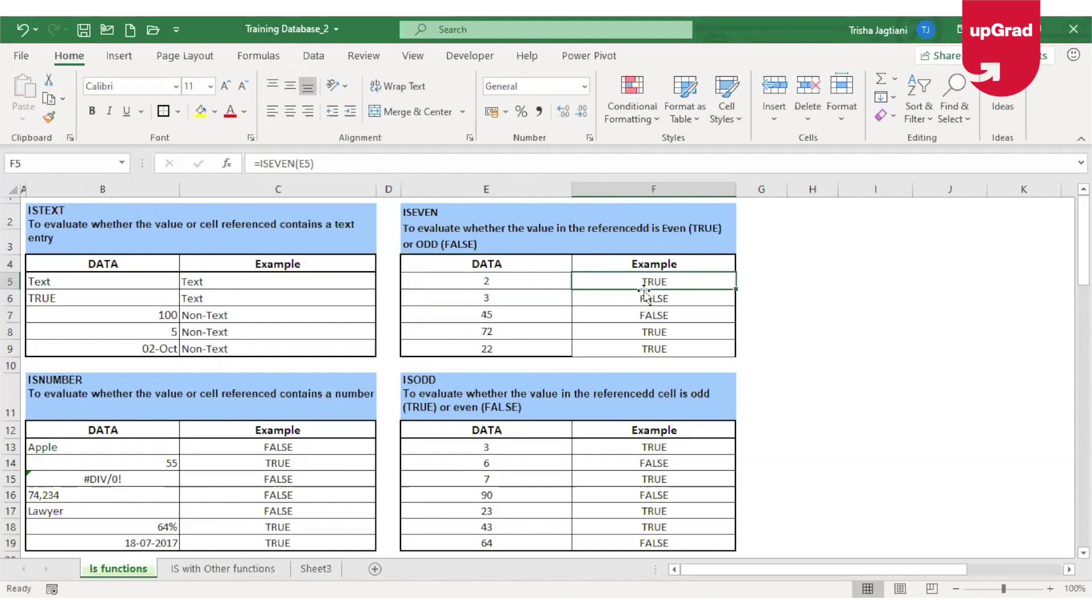
pyautogui.click(259, 164)
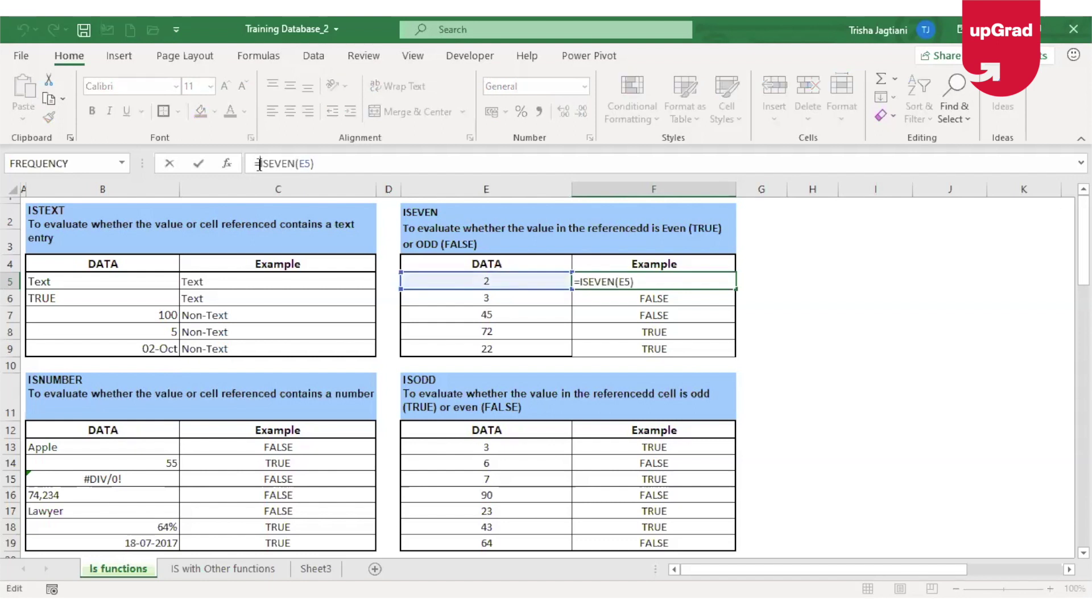
pyautogui.press('Escape')
pyautogui.write('=')
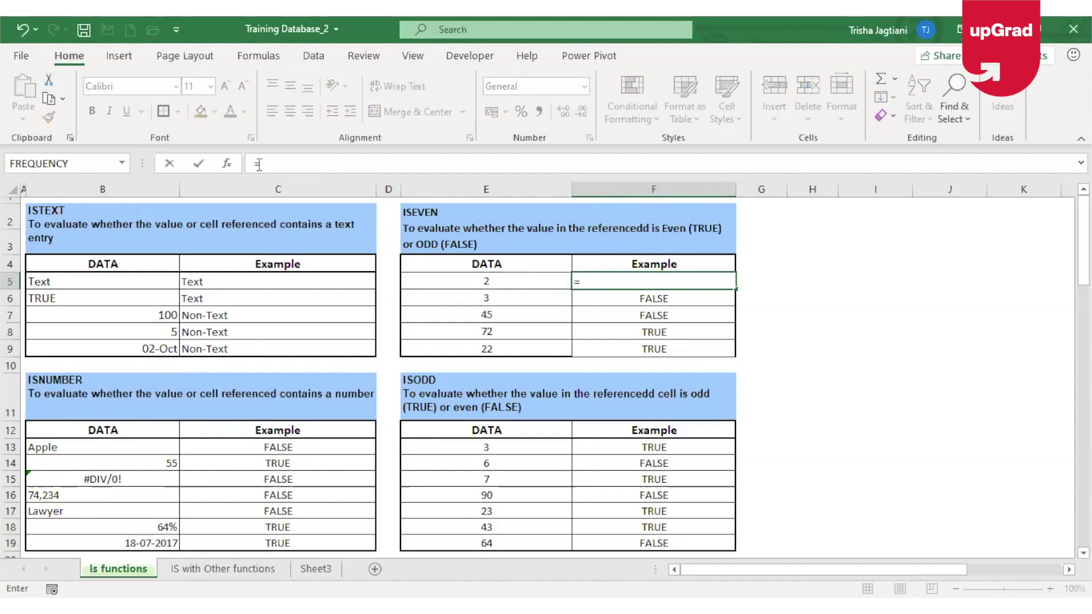
pyautogui.write('IF(')
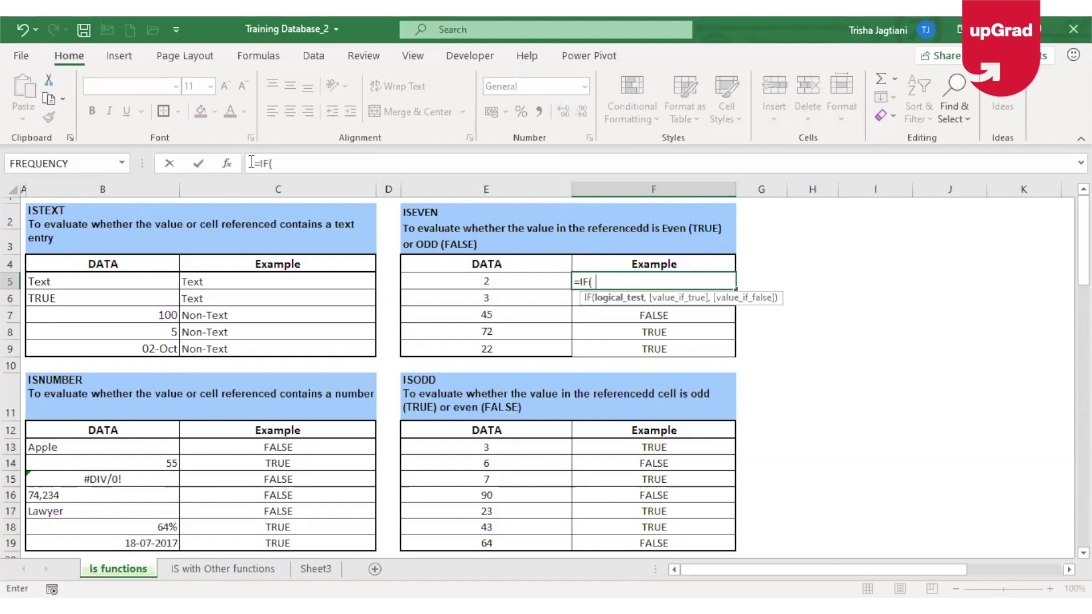
pyautogui.write('iseven(')
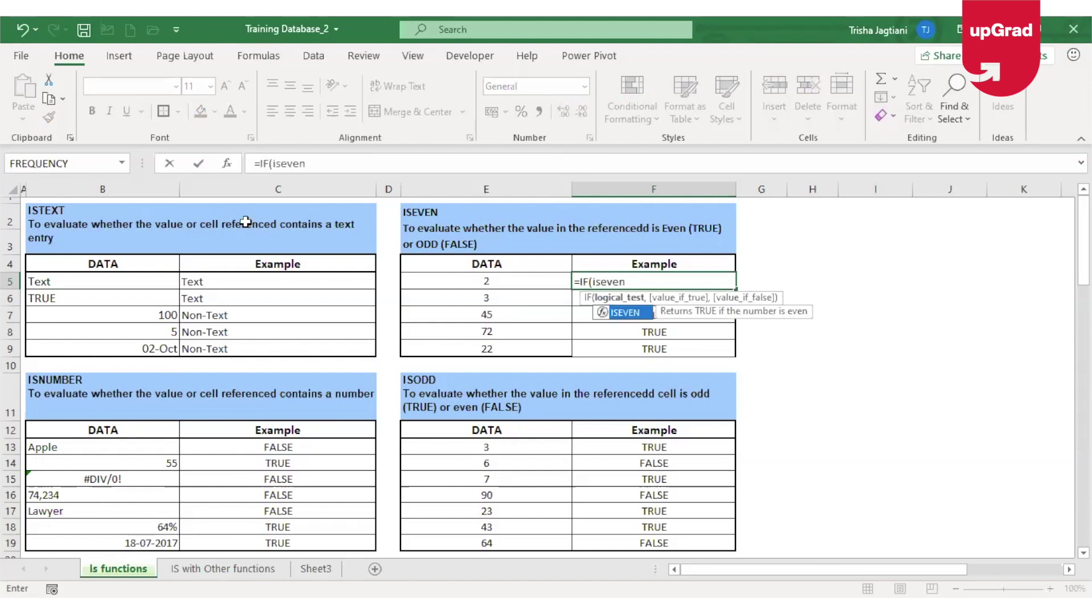
pyautogui.click(470, 278)
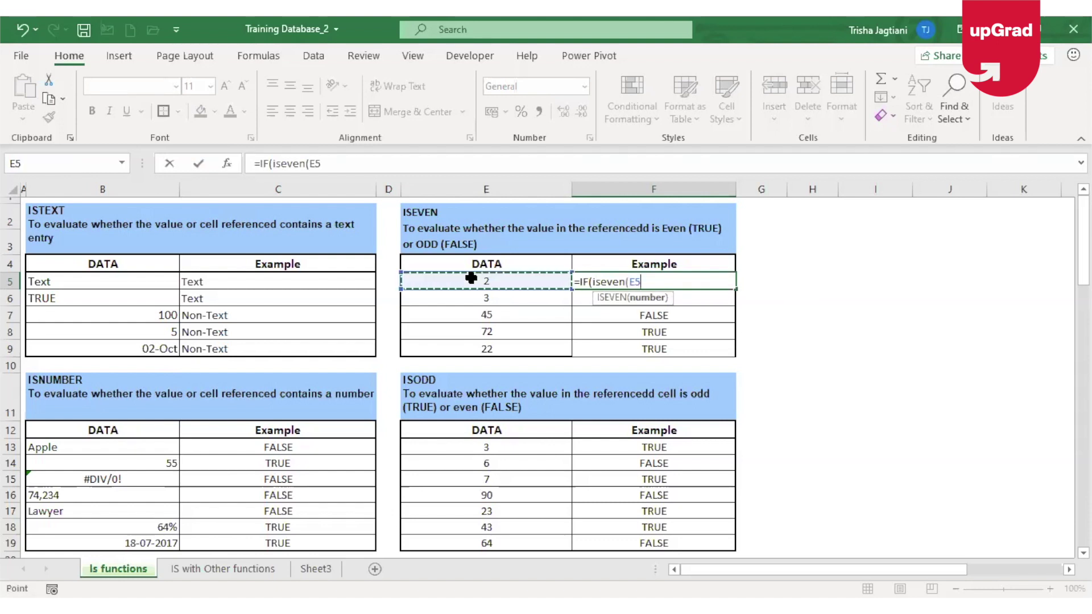
pyautogui.write('),"Even')
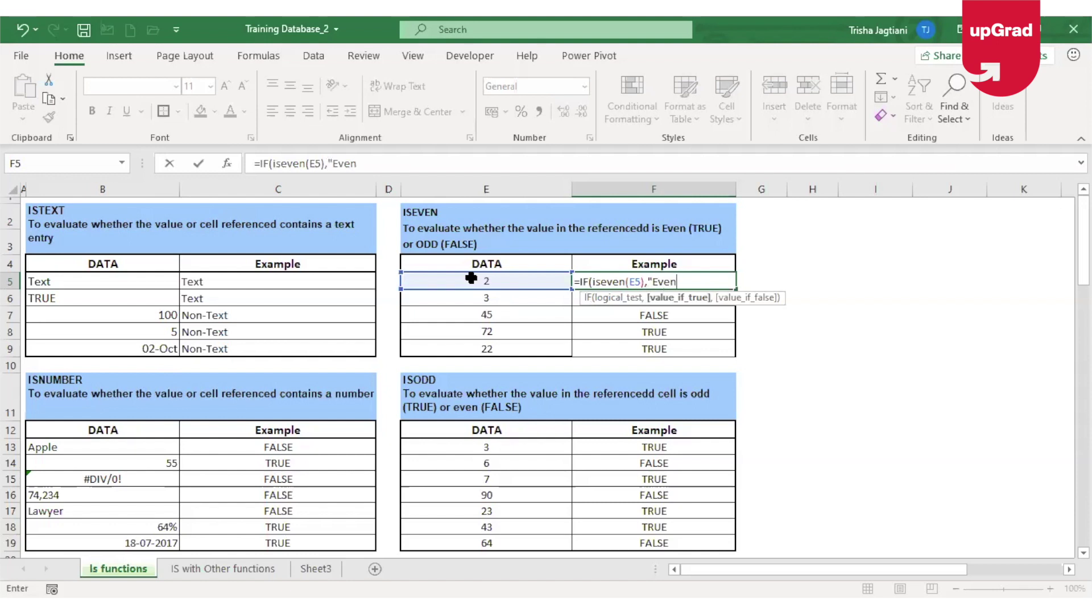
pyautogui.write('","Odd")')
pyautogui.press('Return')
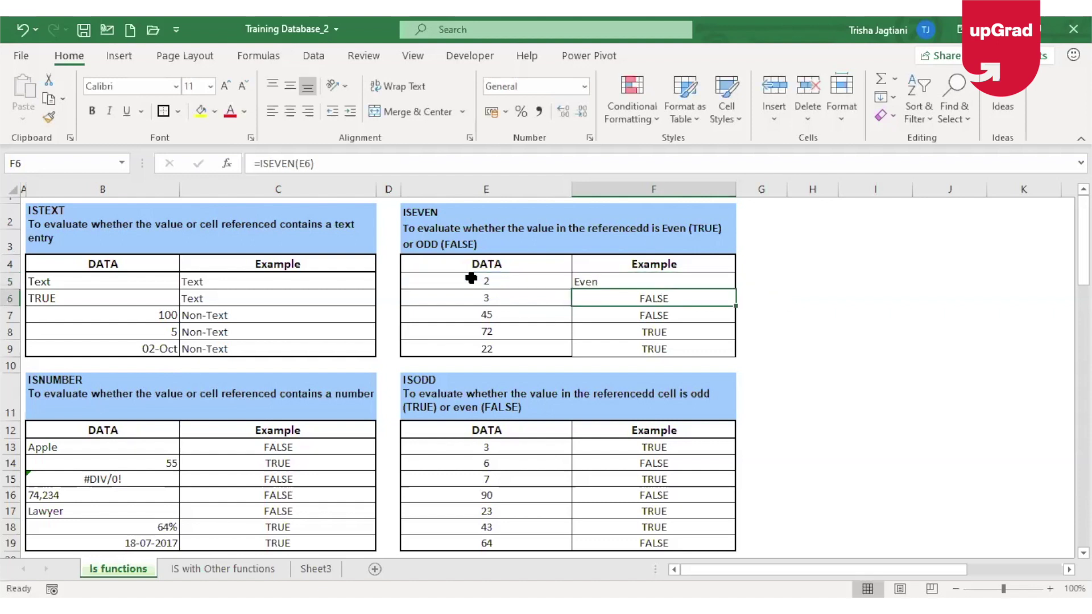
# Copy the IF(ISEVEN) formula from F5 into F6:F9.
pyautogui.click(627, 282)
pyautogui.hotkey('ctrl', 'c')
pyautogui.press('Down')
pyautogui.hotkey('shift', 'Down')
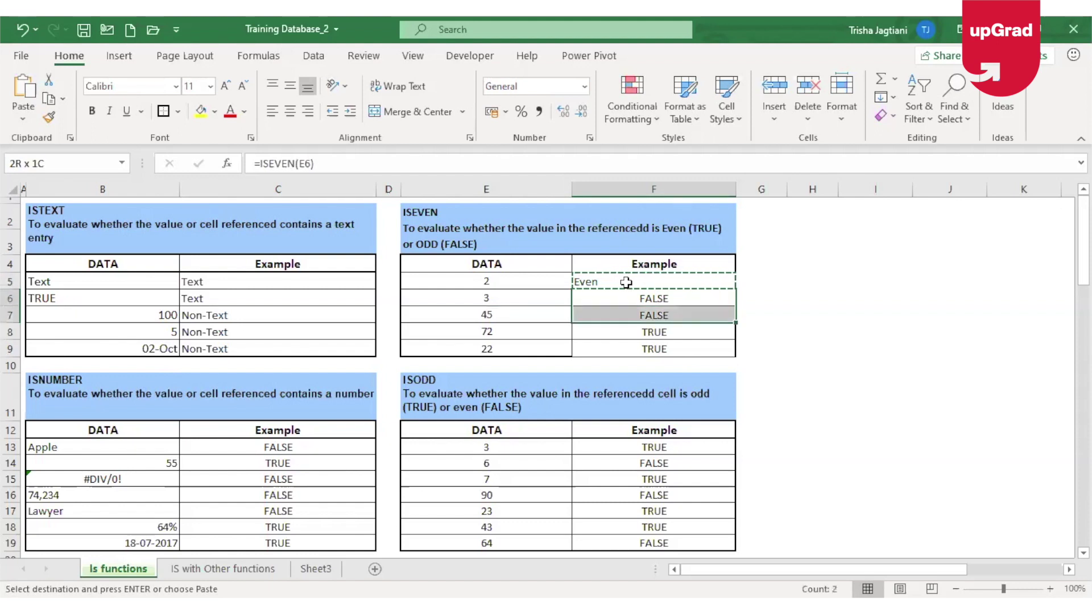
pyautogui.hotkey('shift', 'Down')
pyautogui.hotkey('shift', 'Down')
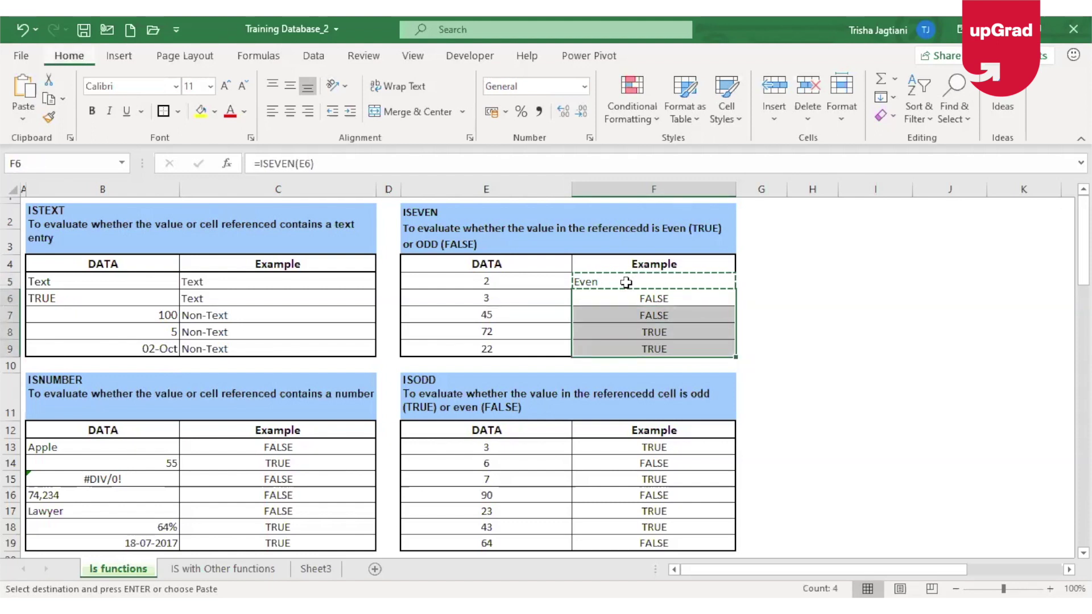
pyautogui.hotkey('ctrl', 'v')
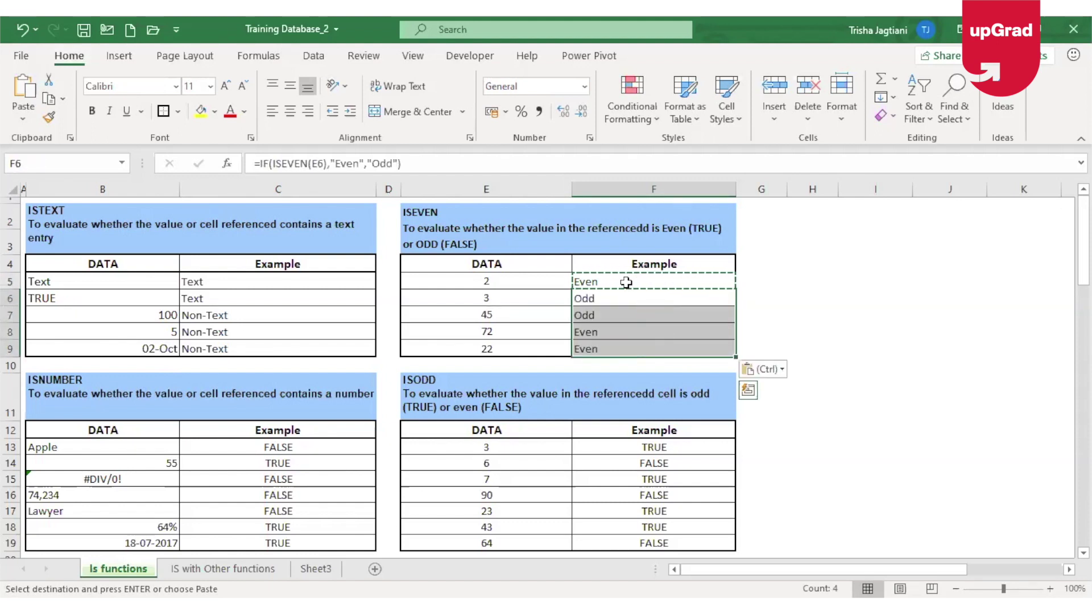
pyautogui.click(743, 299)
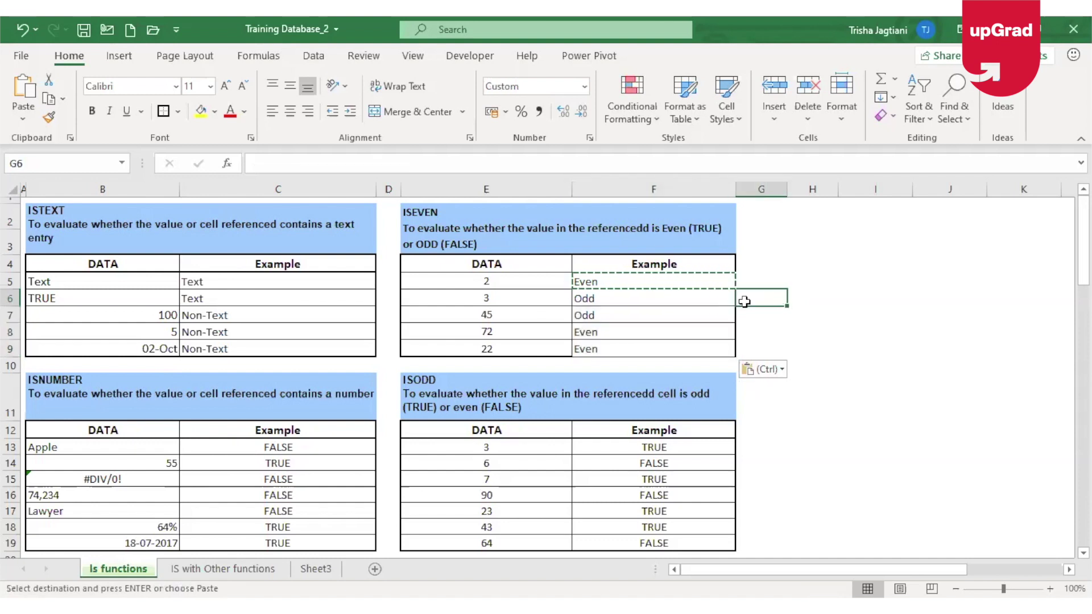
pyautogui.press('Escape')
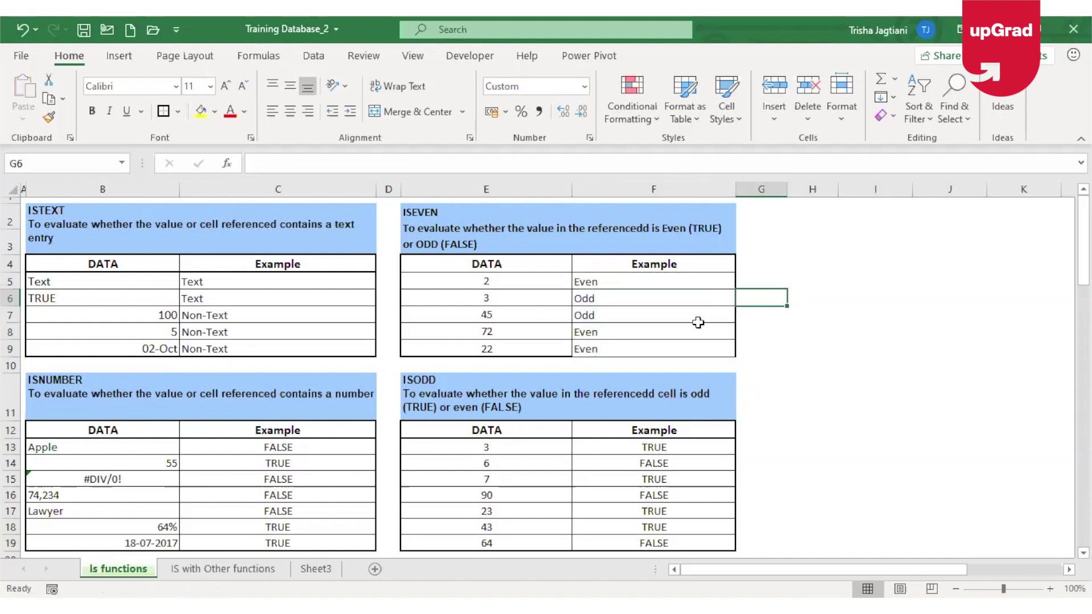
pyautogui.click(629, 298)
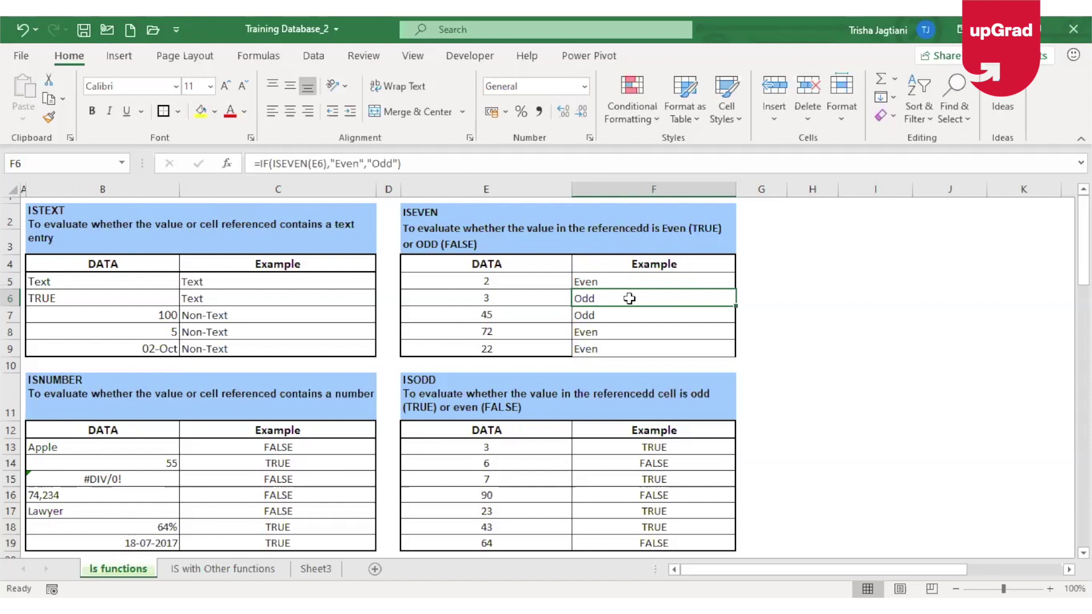
pyautogui.click(613, 376)
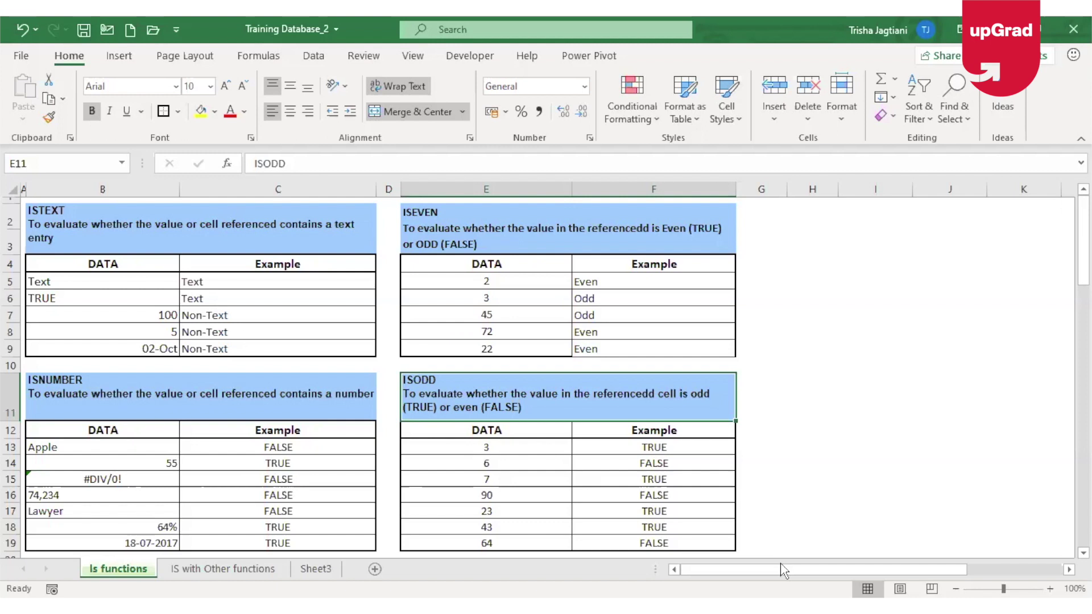
pyautogui.click(806, 315)
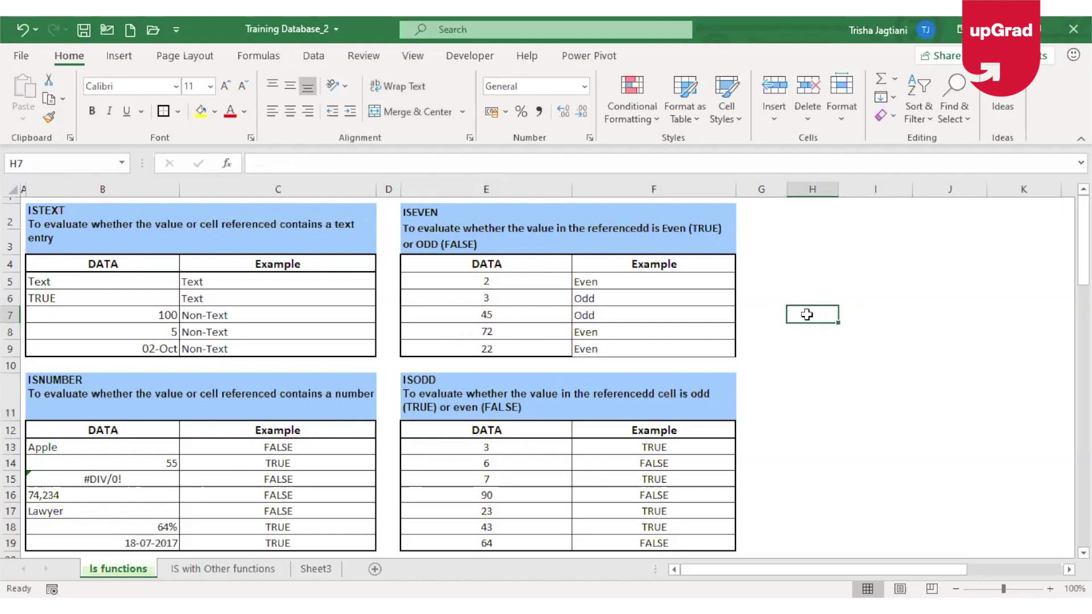
# Enter the sample word "text" in the empty cell H3.
pyautogui.click(833, 233)
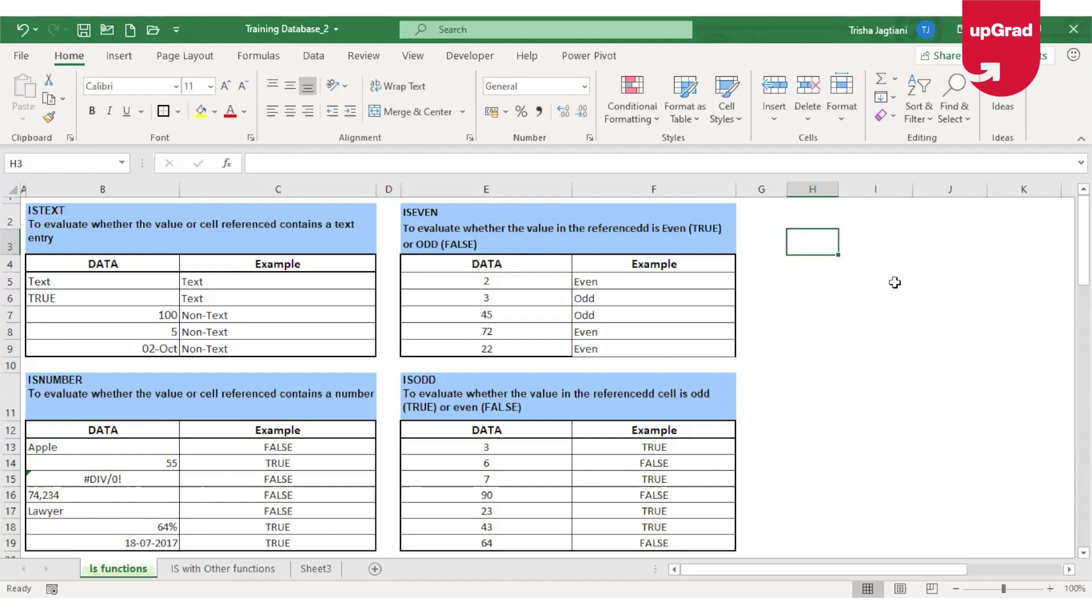
pyautogui.write('text')
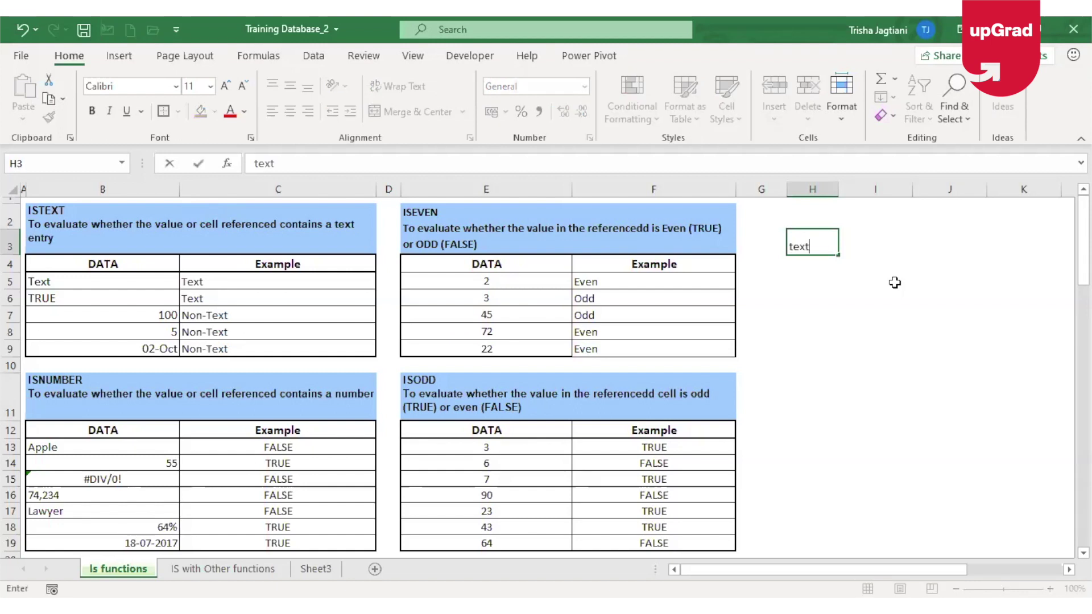
pyautogui.press('Return')
# Turn on gridlines for the Is functions sheet.
pyautogui.click(791, 236)
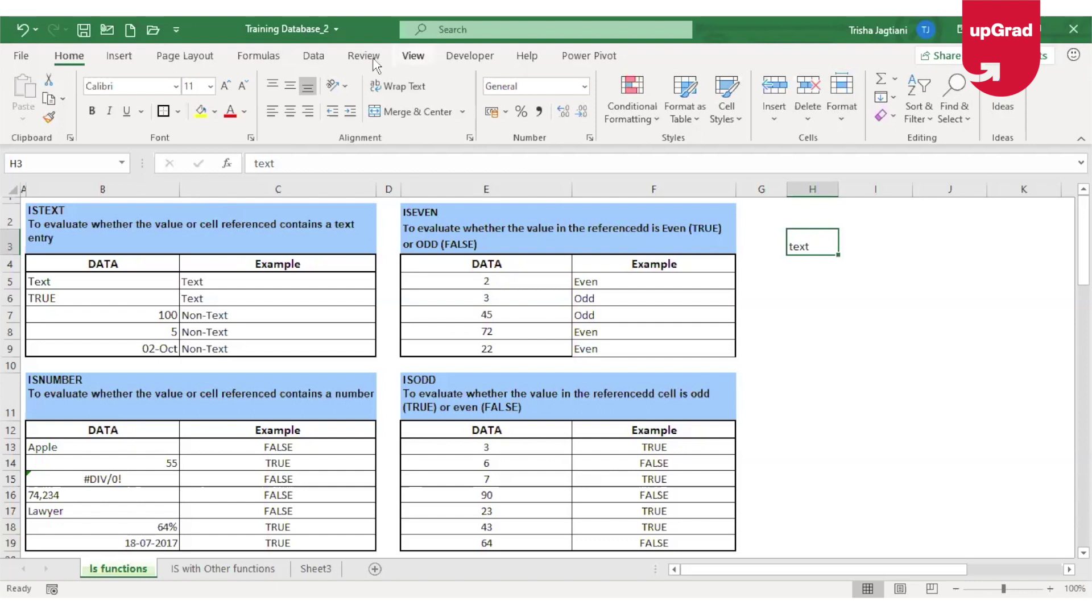
pyautogui.click(413, 55)
pyautogui.click(186, 111)
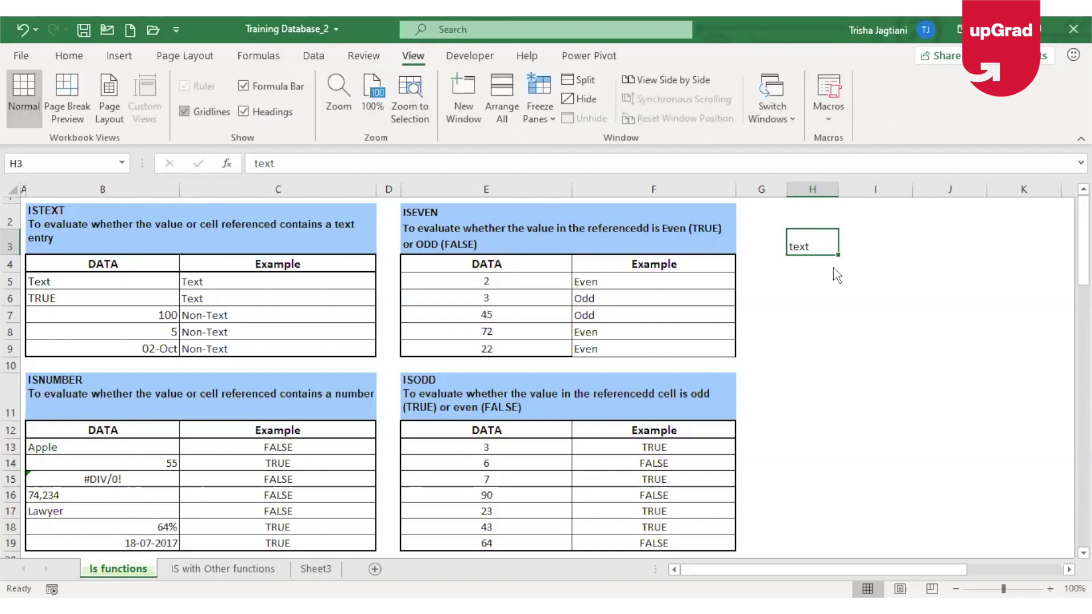
# Enter the sample number 123 in cell H4.
pyautogui.click(821, 281)
pyautogui.click(818, 264)
pyautogui.write('123')
pyautogui.press('Return')
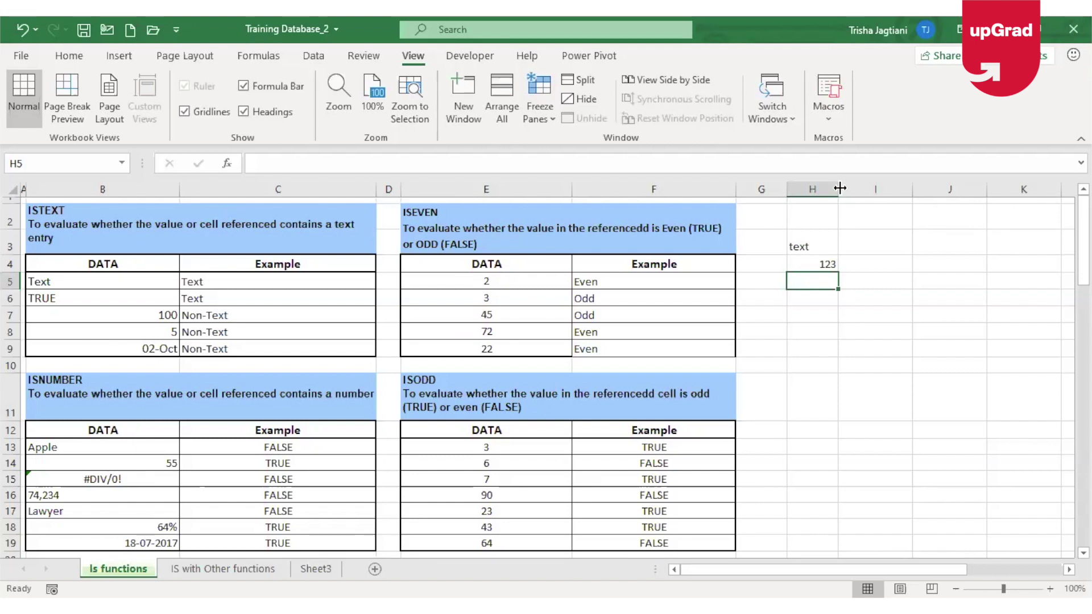
# Widen column H and insert today's date in cell H5.
pyautogui.moveTo(840, 188); pyautogui.dragTo(897, 188)
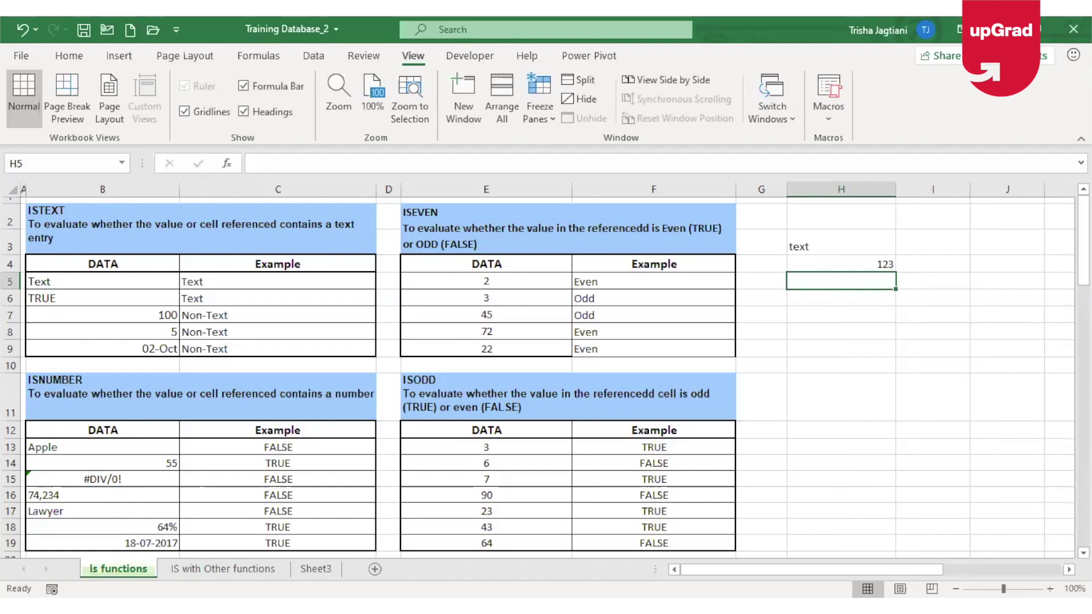
pyautogui.hotkey('ctrl', ';')
pyautogui.press('Return')
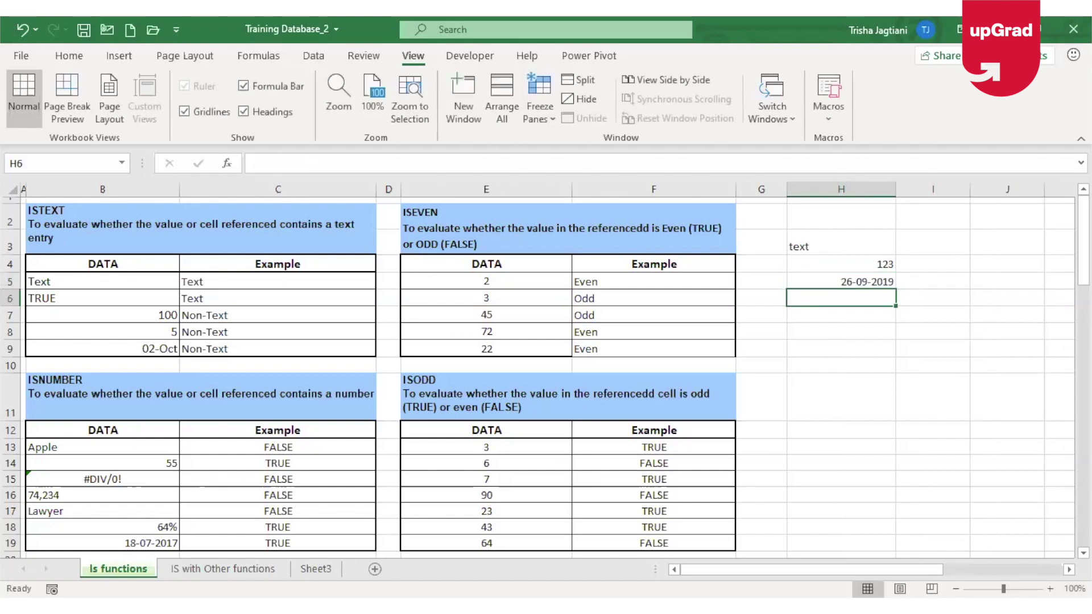
# Compare the alignment of the sample entries in column H and clear H3:H5.
pyautogui.click(875, 284)
pyautogui.click(885, 264)
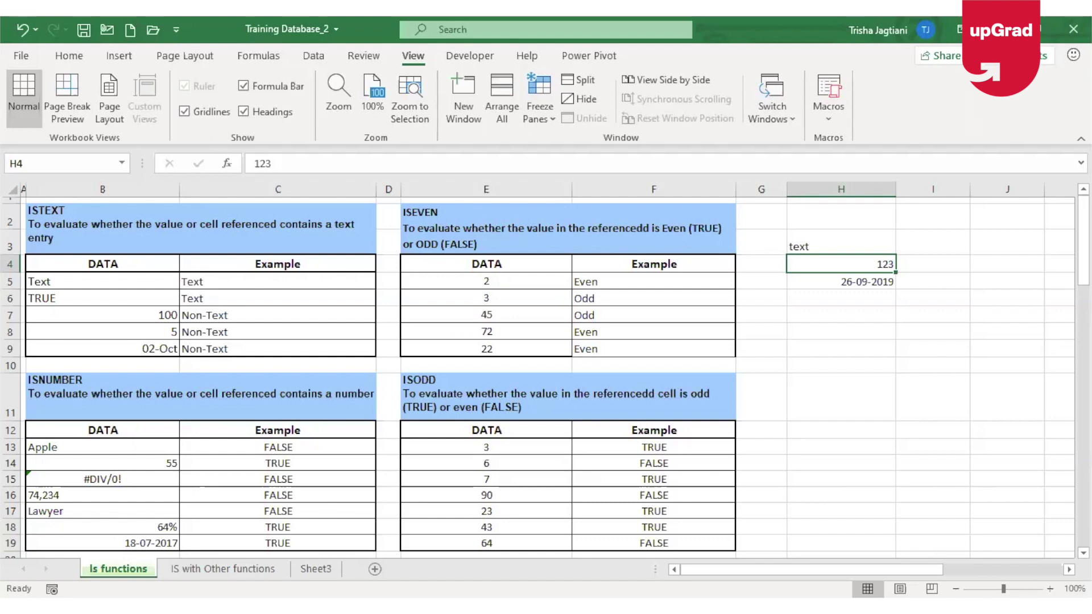
pyautogui.click(870, 281)
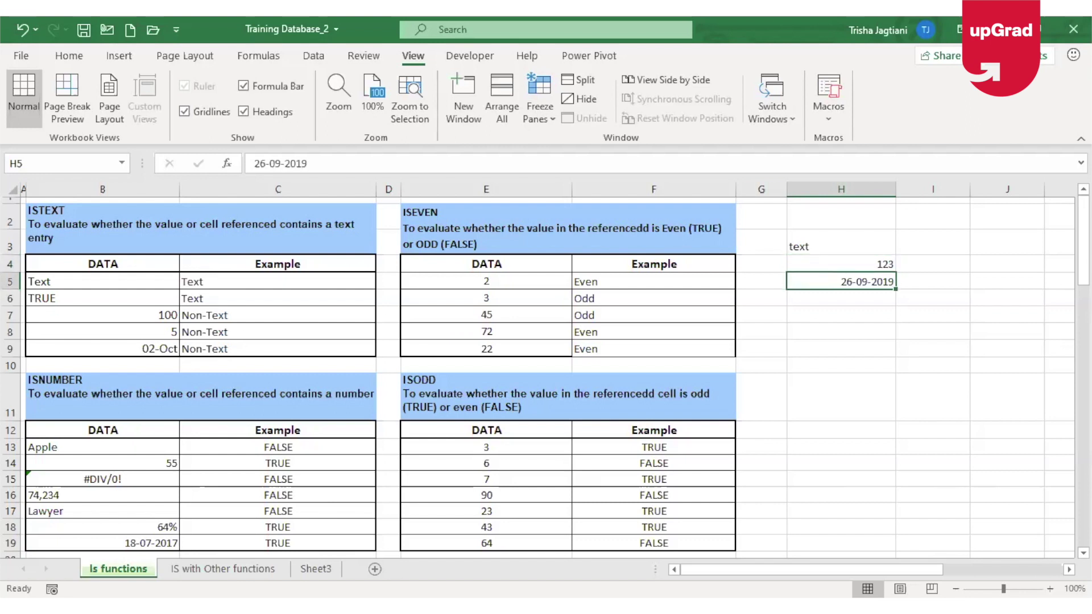
pyautogui.moveTo(870, 282); pyautogui.dragTo(841, 246)
pyautogui.press('Delete')
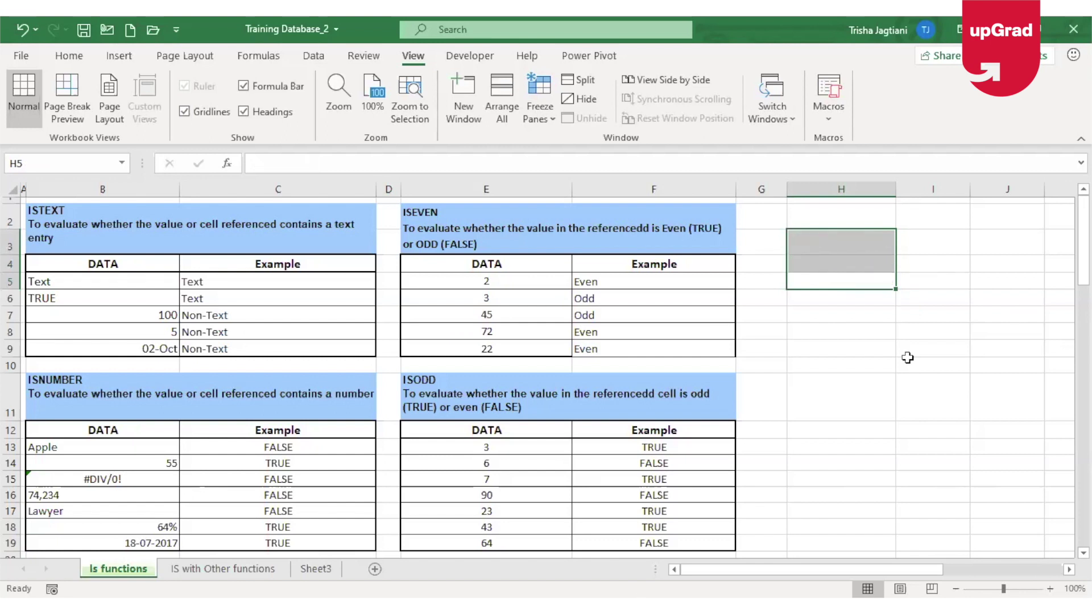
# Switch to Sheet3 and examine how the ORDER DATE entries in D2:D12 are stored and formatted.
pyautogui.click(316, 569)
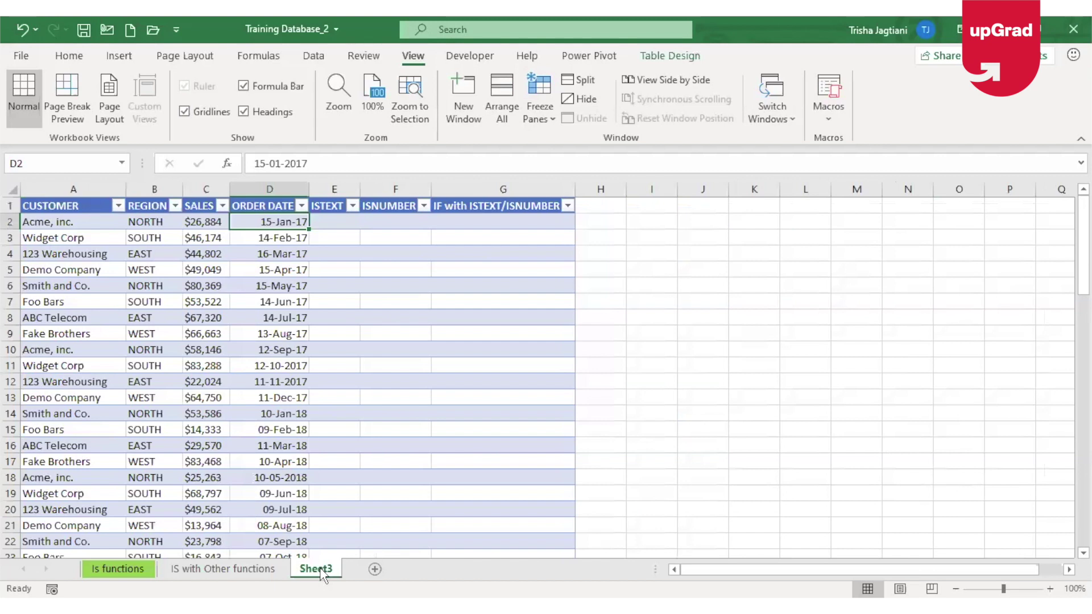
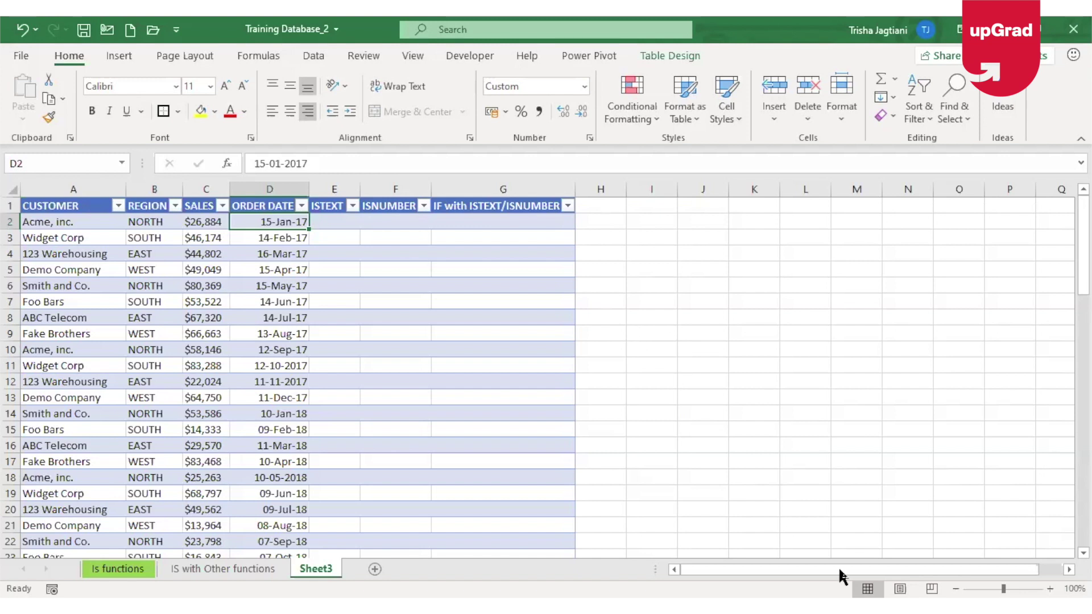
pyautogui.press('Down')
pyautogui.press('Down')
pyautogui.press('Down')
pyautogui.press('Down')
pyautogui.press('Down')
pyautogui.press('Down')
pyautogui.press('Down')
pyautogui.press('Down')
pyautogui.press('Down')
pyautogui.press('Down')
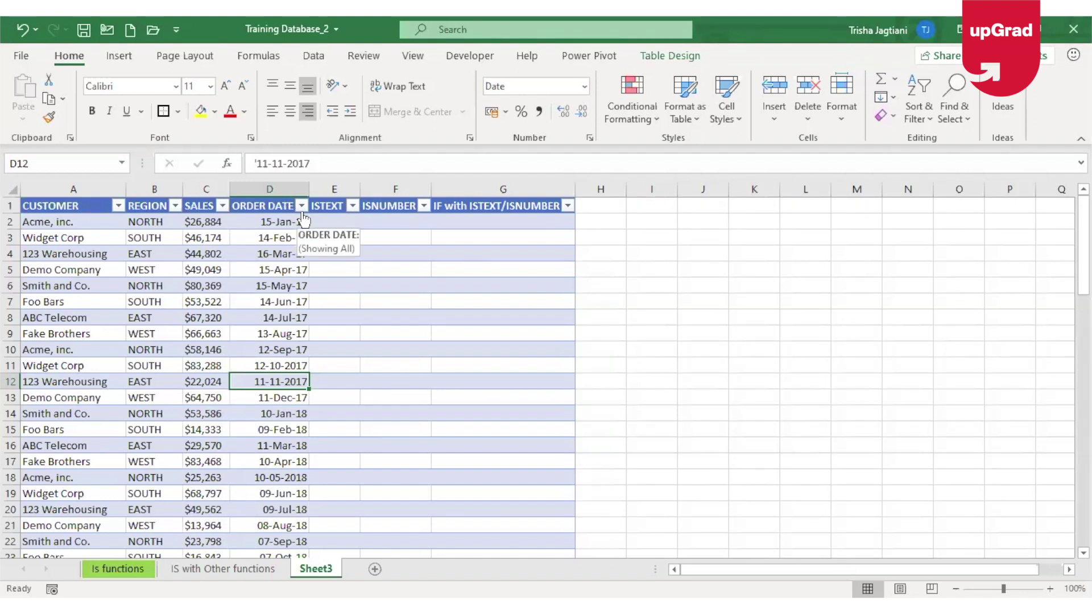
pyautogui.click(260, 222)
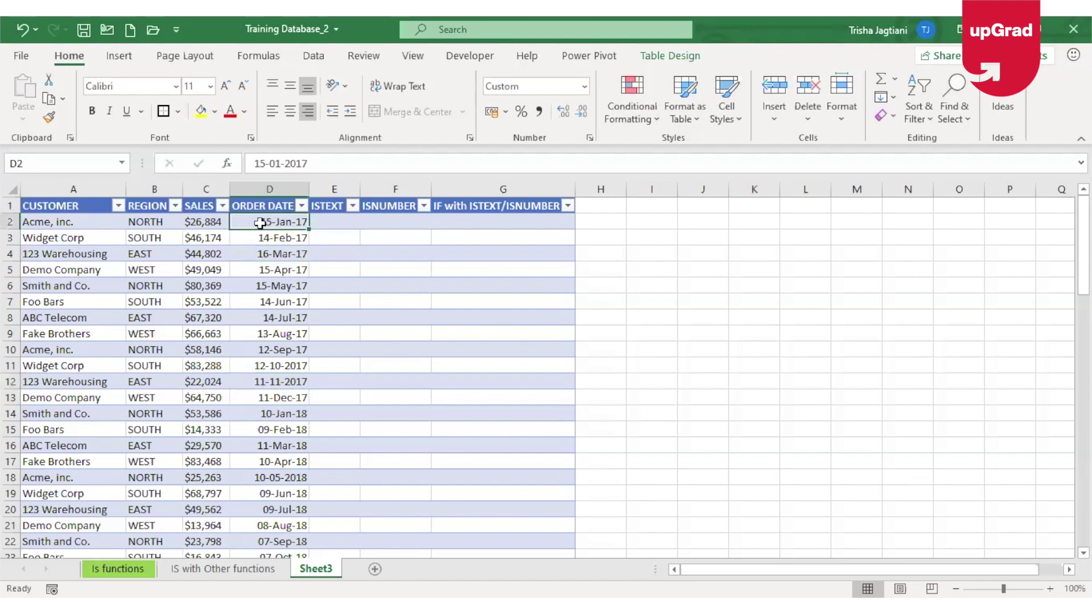
# Examine the ORDER DATE column down to its last row and check how its filter list groups the dates.
pyautogui.hotkey('ctrl', 'shift', 'Down')
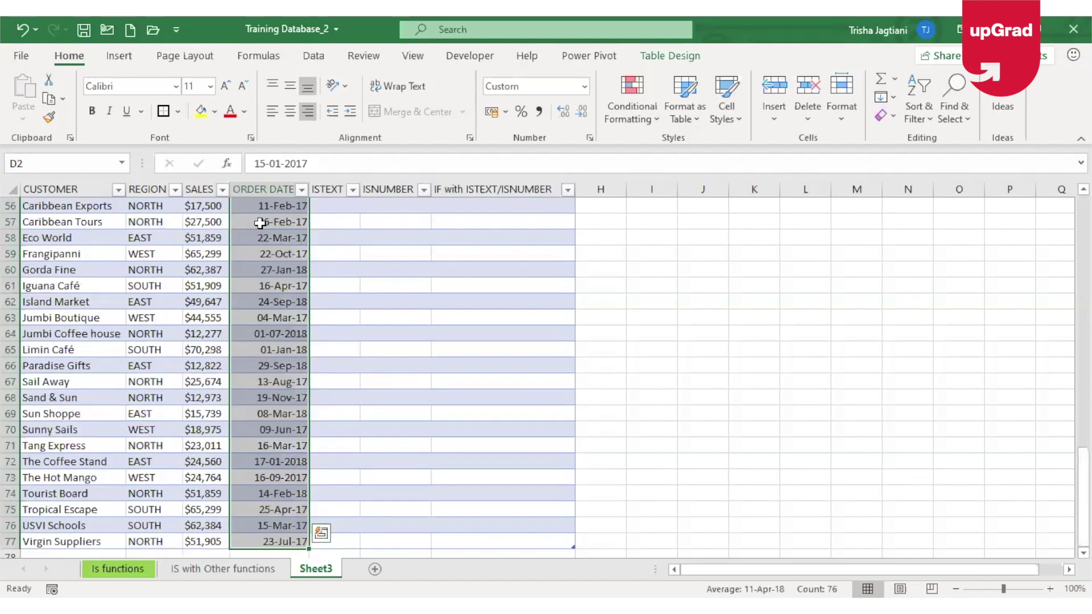
pyautogui.hotkey('ctrl', 'Up')
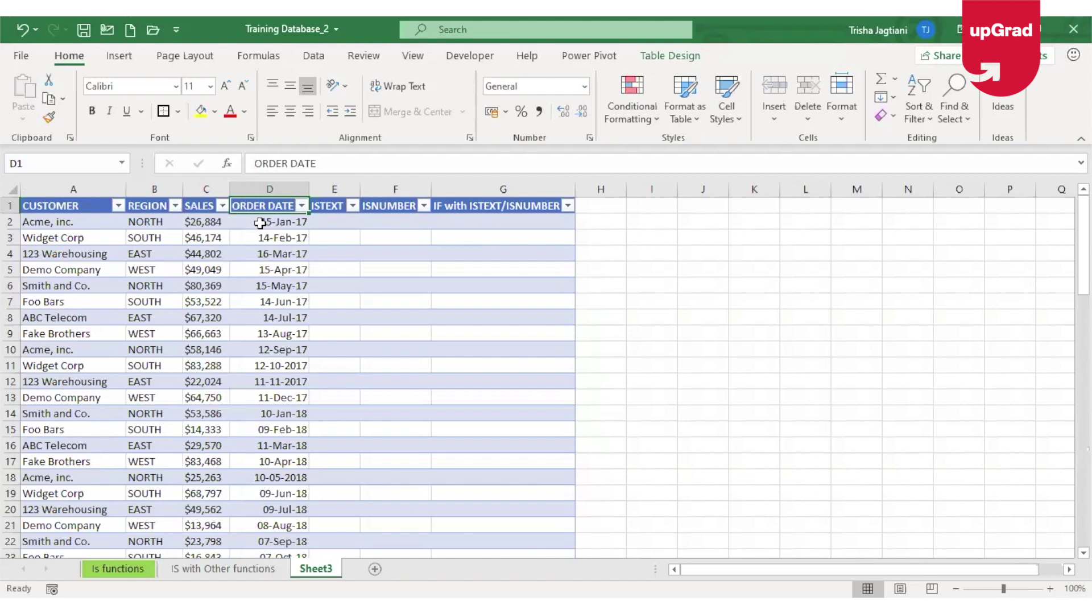
pyautogui.click(301, 204)
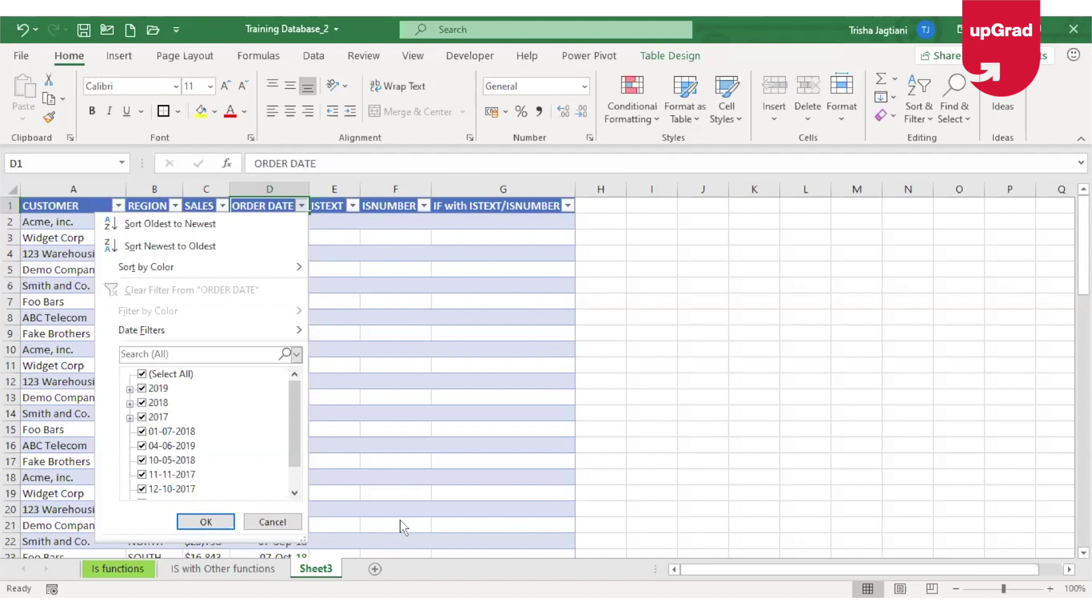
pyautogui.click(886, 472)
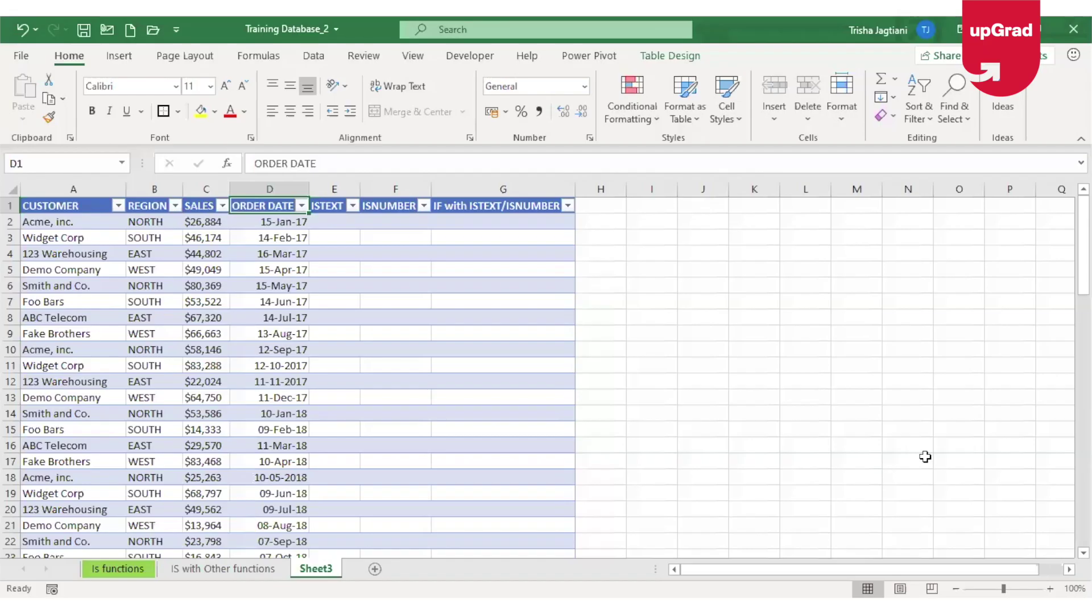
pyautogui.hotkey('alt', 'Down')
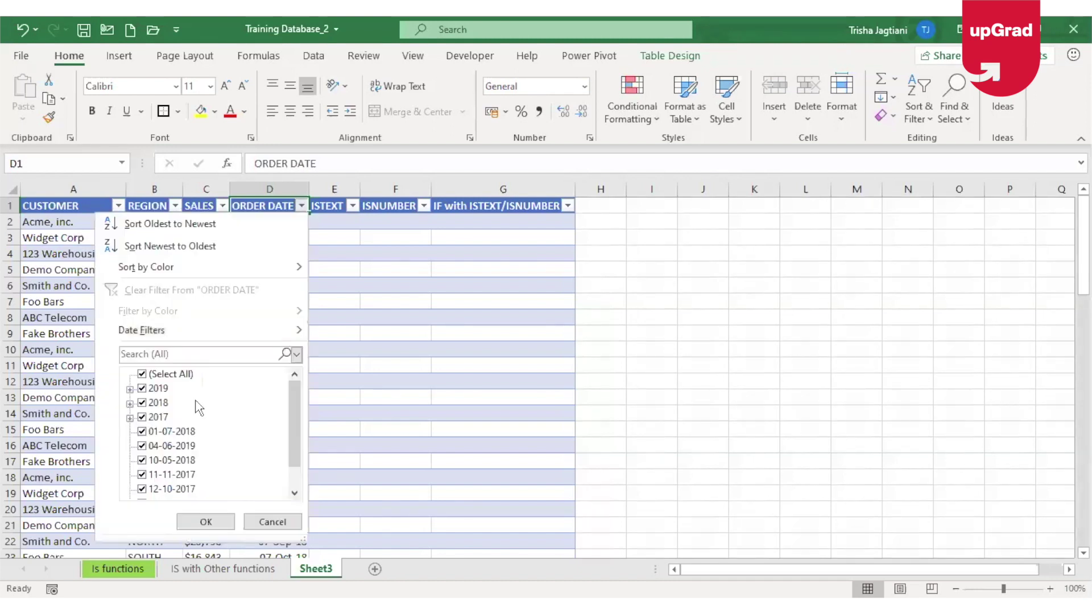
pyautogui.scroll(-1, 298, 454)
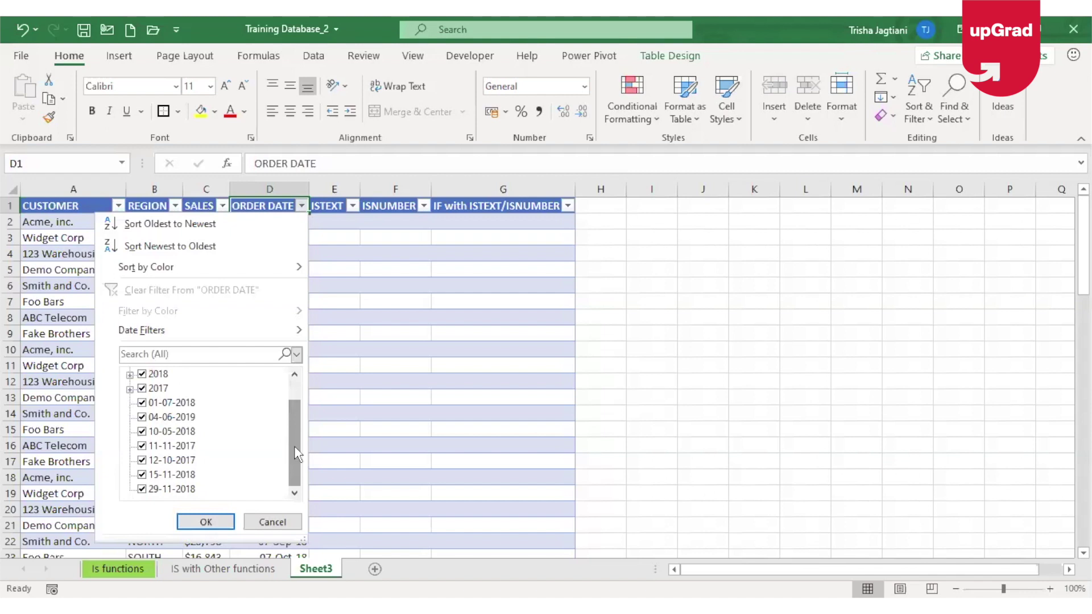
pyautogui.scroll(1, 287, 428)
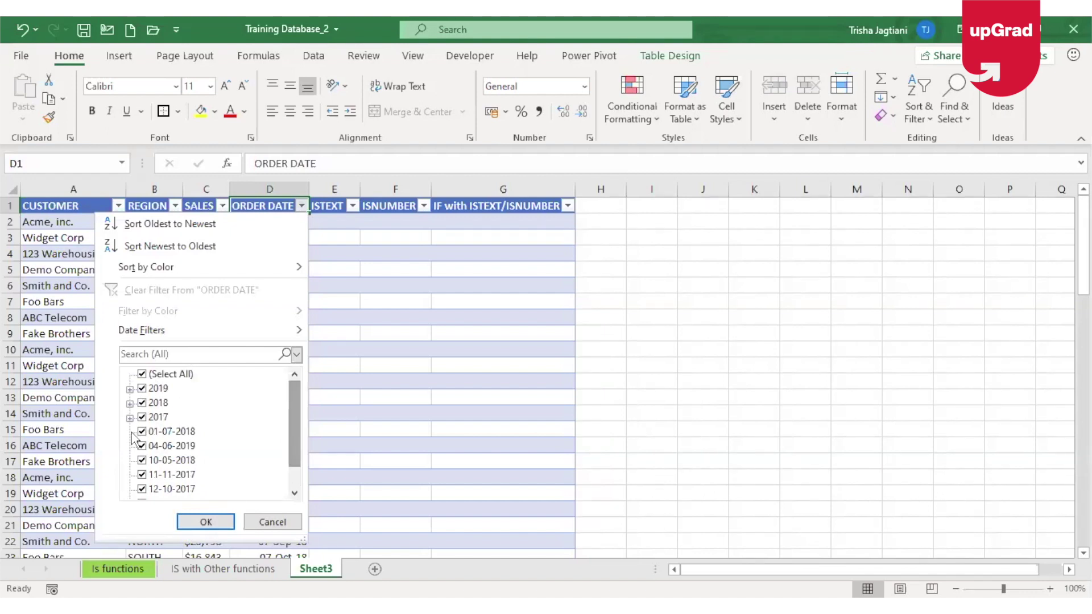
pyautogui.scroll(-1, 297, 443)
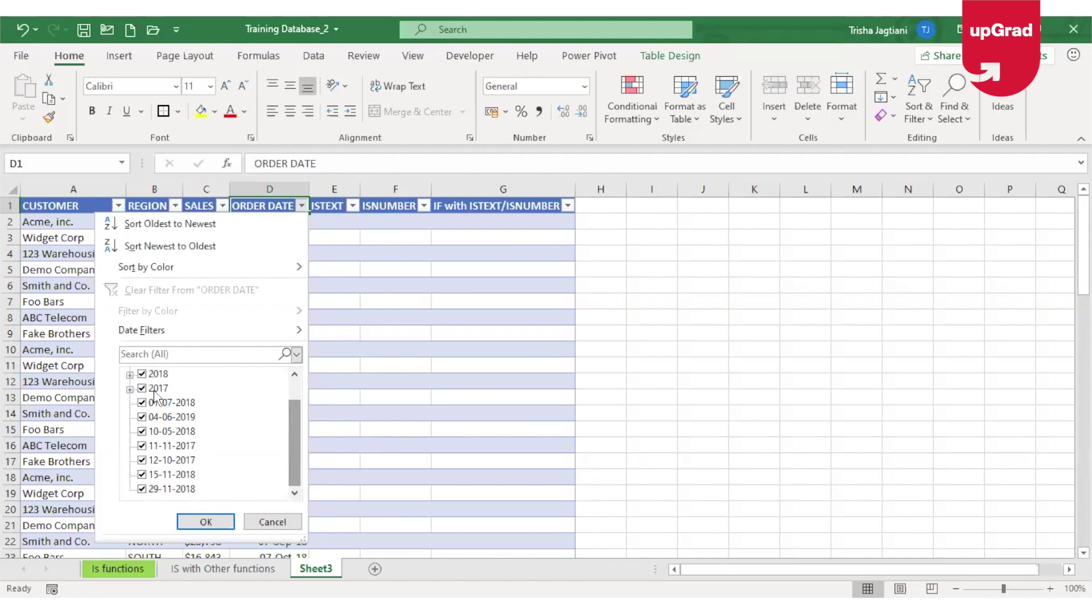
pyautogui.scroll(1, 295, 424)
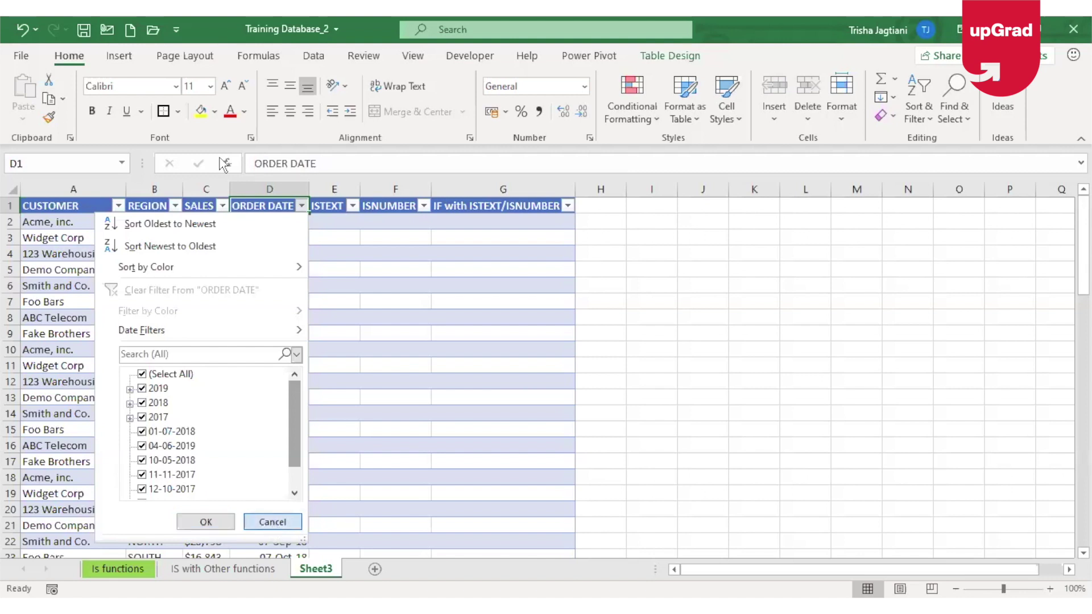
pyautogui.click(272, 522)
pyautogui.click(289, 222)
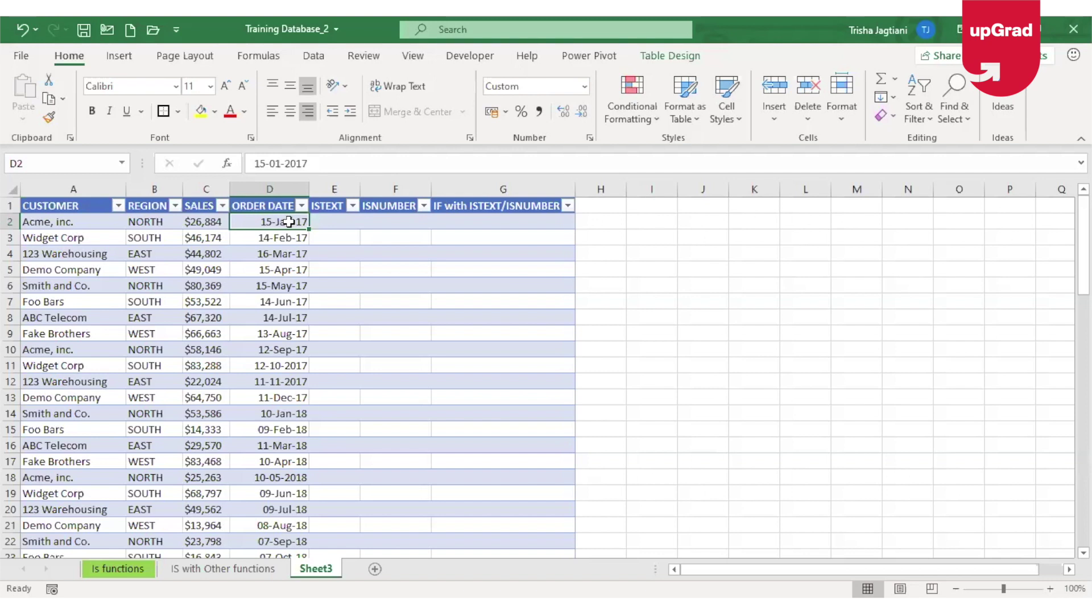
pyautogui.click(749, 297)
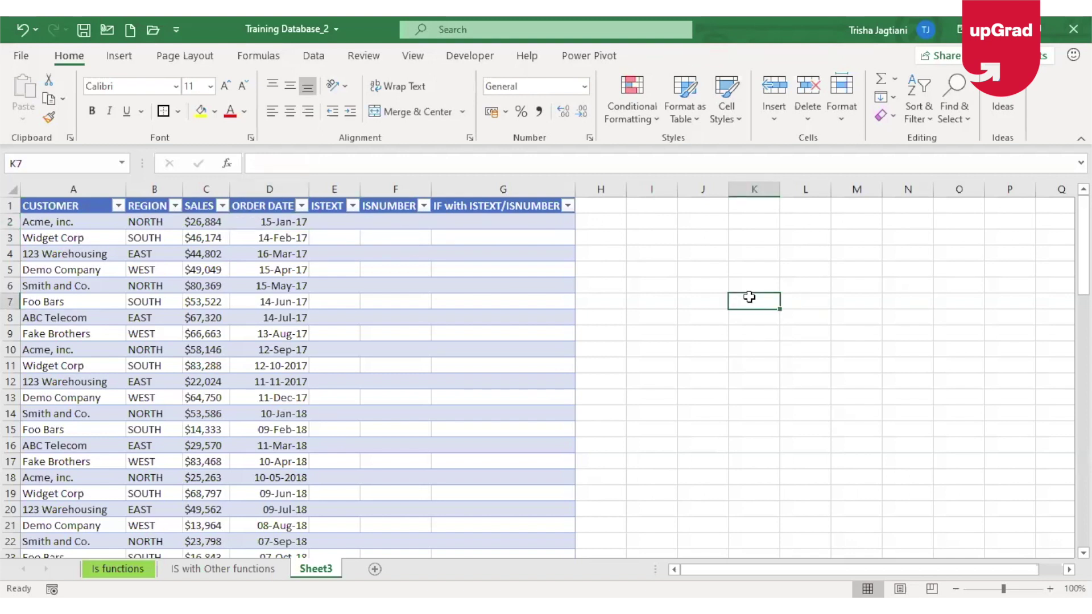
# Start a conditional formatting rule for the order dates in D2:D77 that uses a formula to determine which cells to format.
pyautogui.click(277, 220)
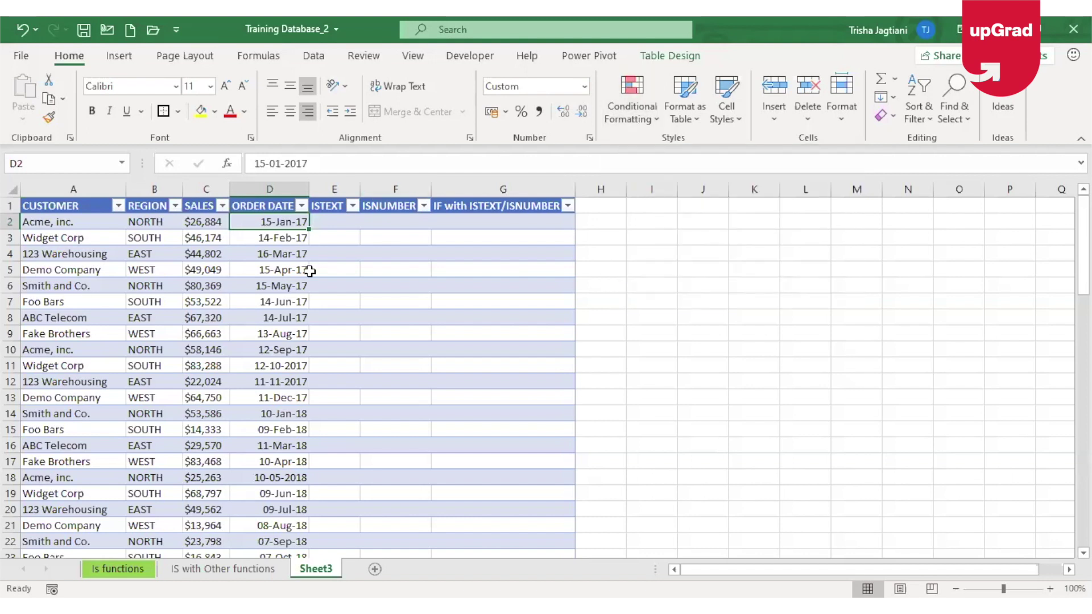
pyautogui.hotkey('ctrl', 'shift', 'Down')
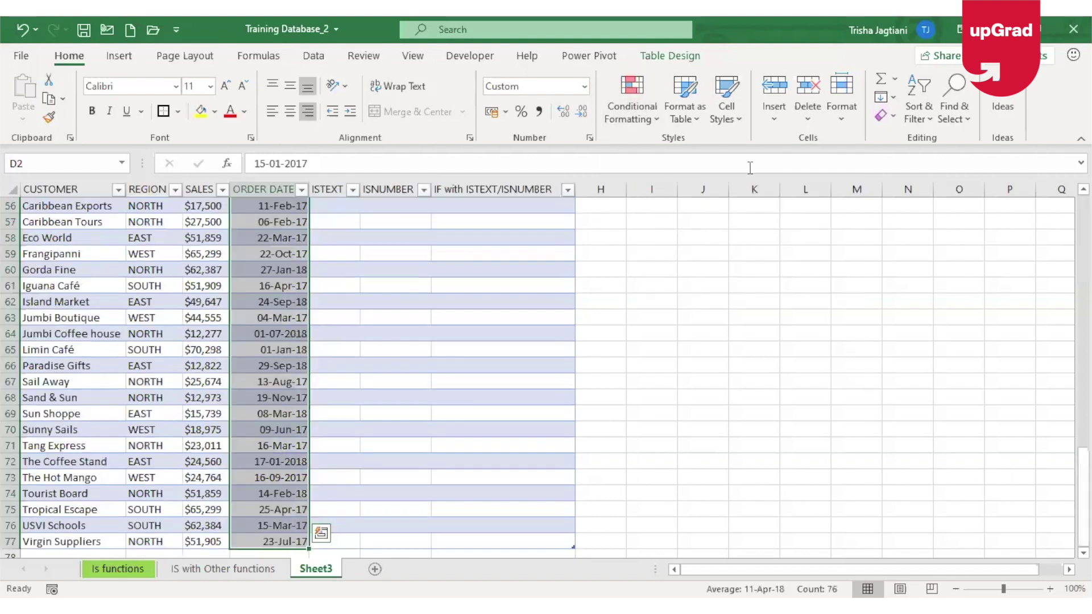
pyautogui.click(646, 112)
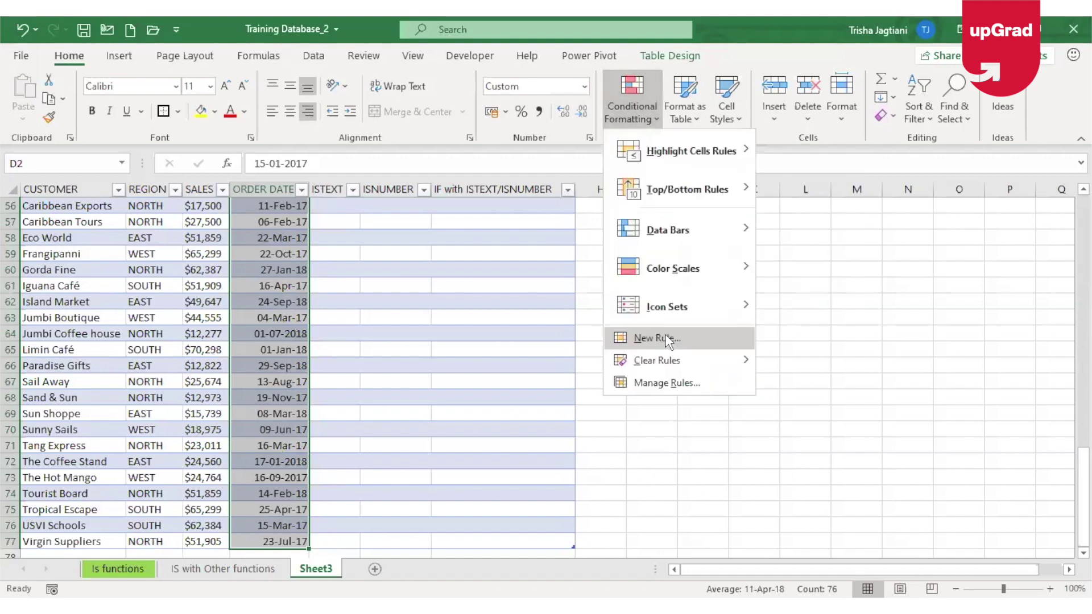
pyautogui.click(668, 339)
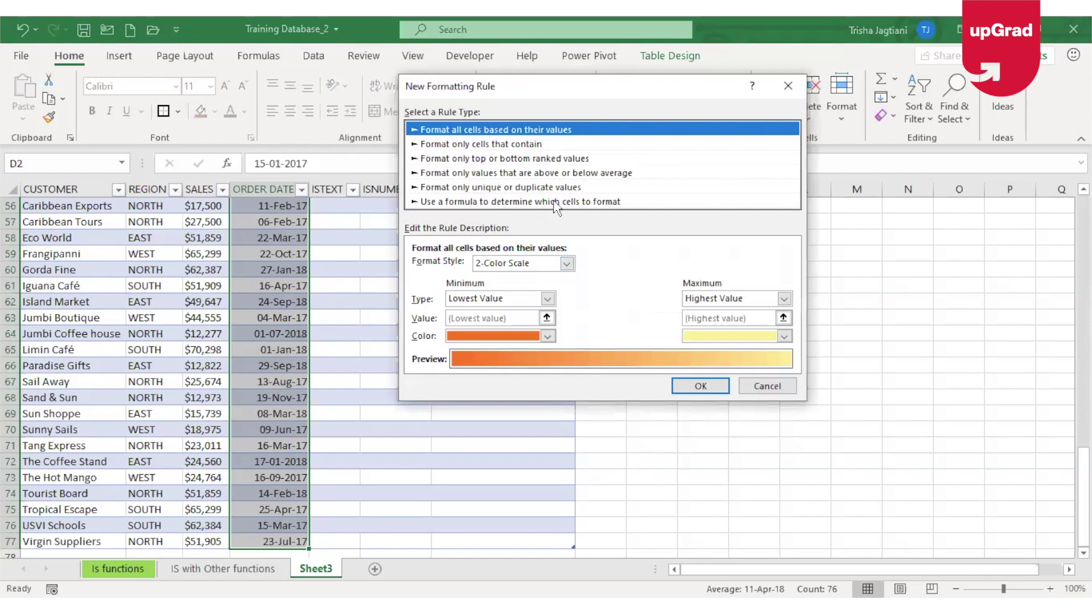
pyautogui.click(555, 202)
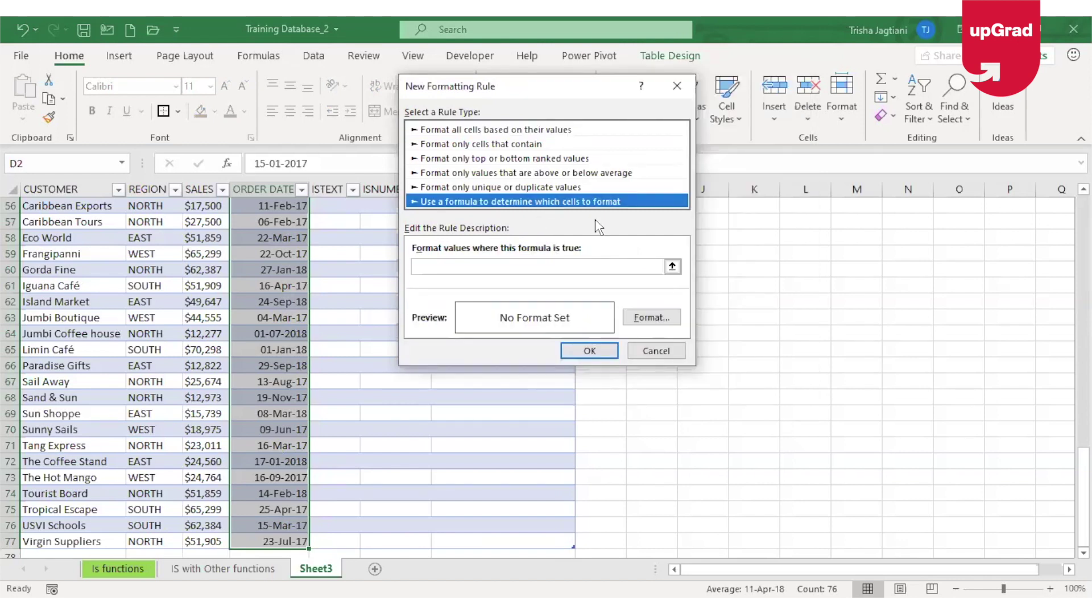
# Enter =isnumber(D2) as the rule's formula, with a fully relative reference to D2.
pyautogui.click(563, 270)
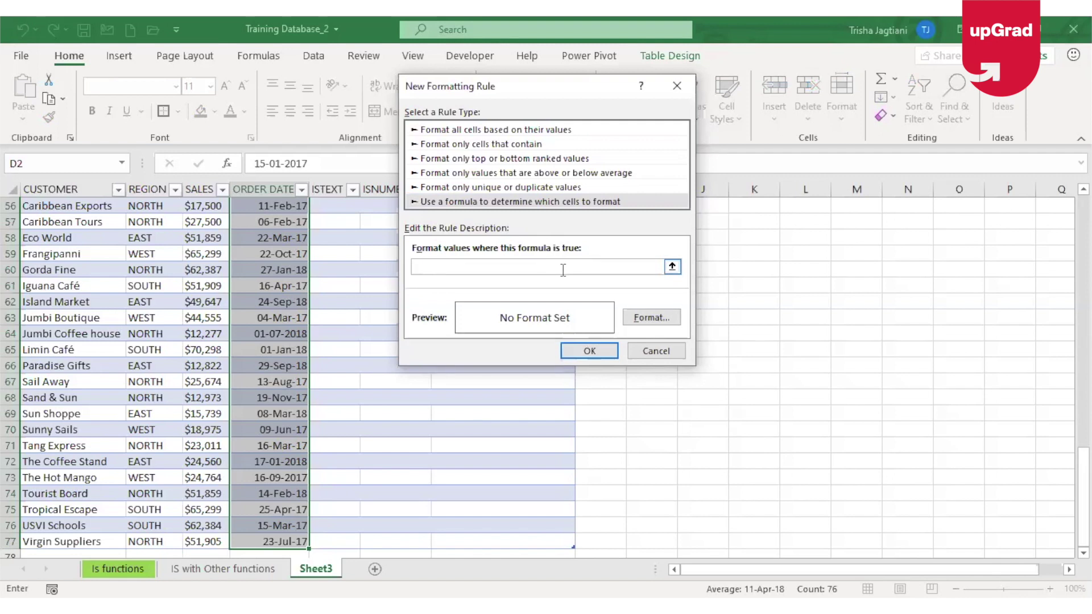
pyautogui.write('=isnumber(')
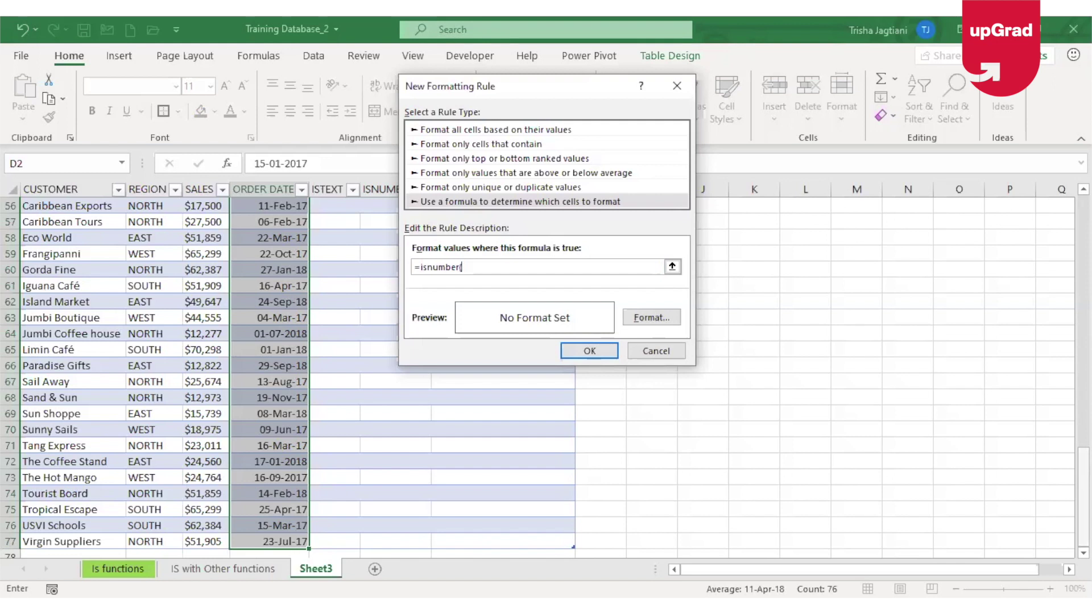
pyautogui.scroll(18, 348, 301)
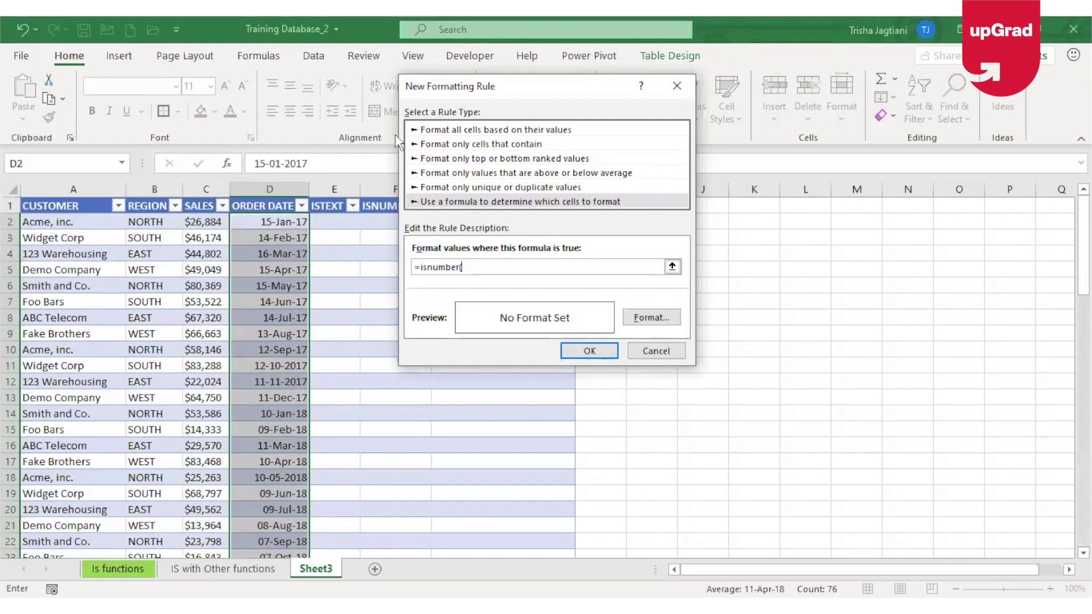
pyautogui.click(275, 223)
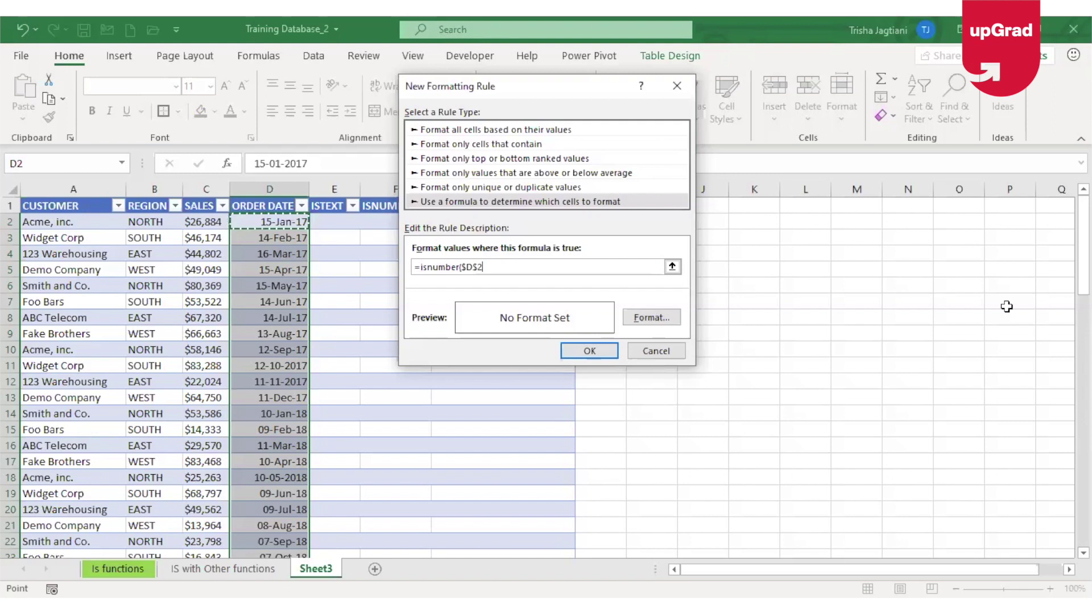
pyautogui.press('F4')
pyautogui.press('F4')
pyautogui.press('F4')
pyautogui.write(')')
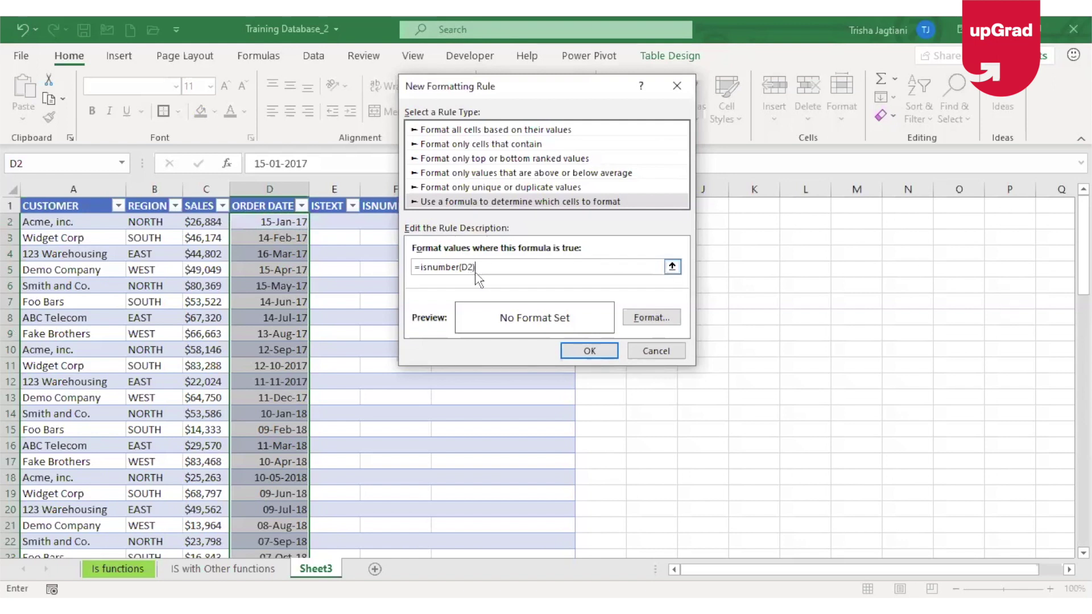
# Give the ISNUMBER rule a yellow fill and apply it to the order dates.
pyautogui.click(652, 320)
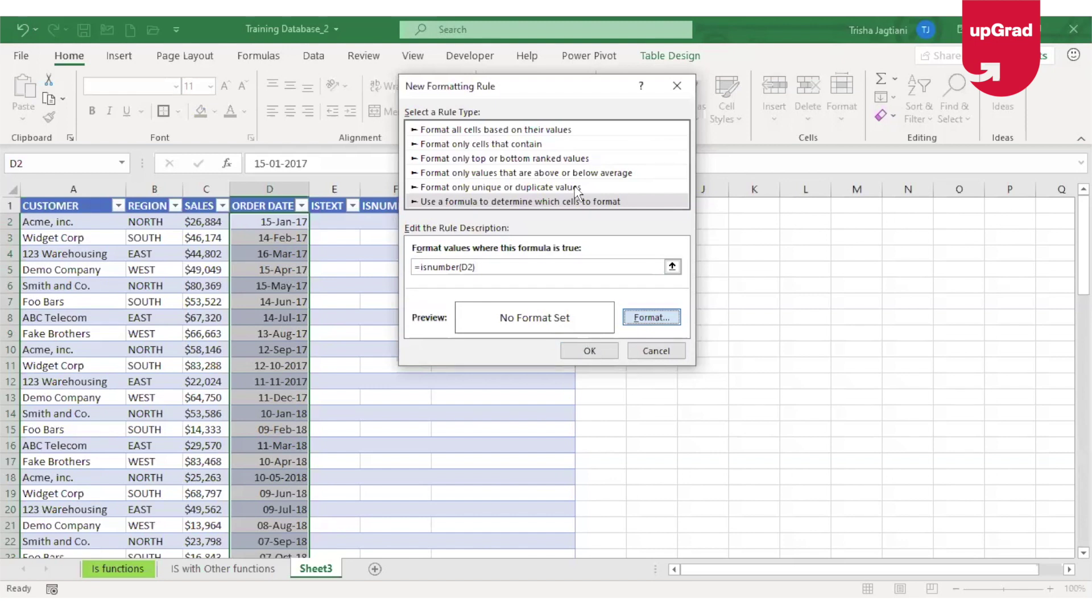
pyautogui.click(646, 318)
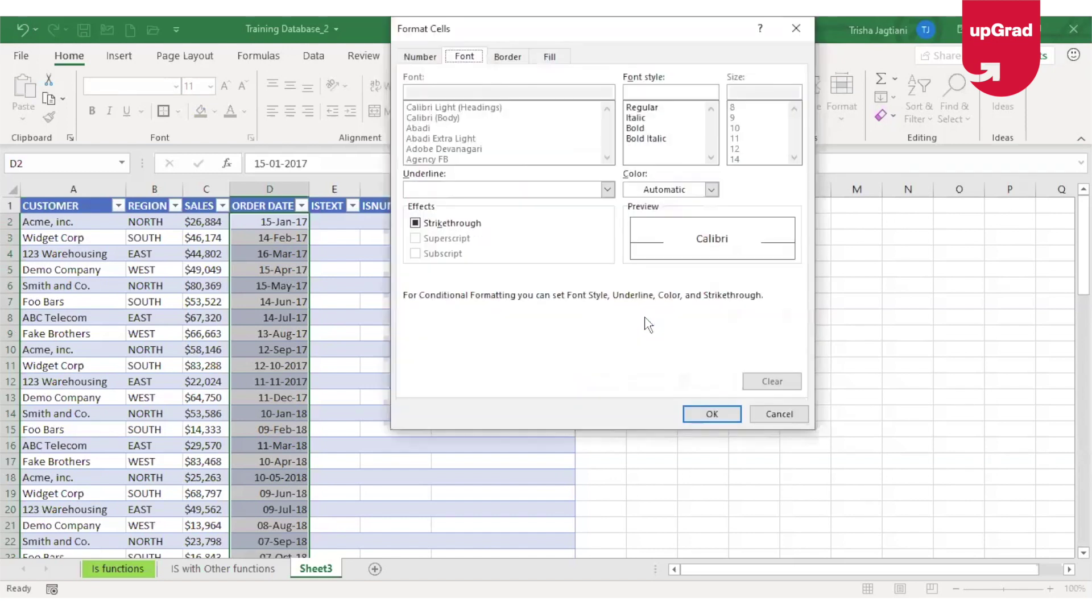
pyautogui.click(551, 57)
pyautogui.click(461, 213)
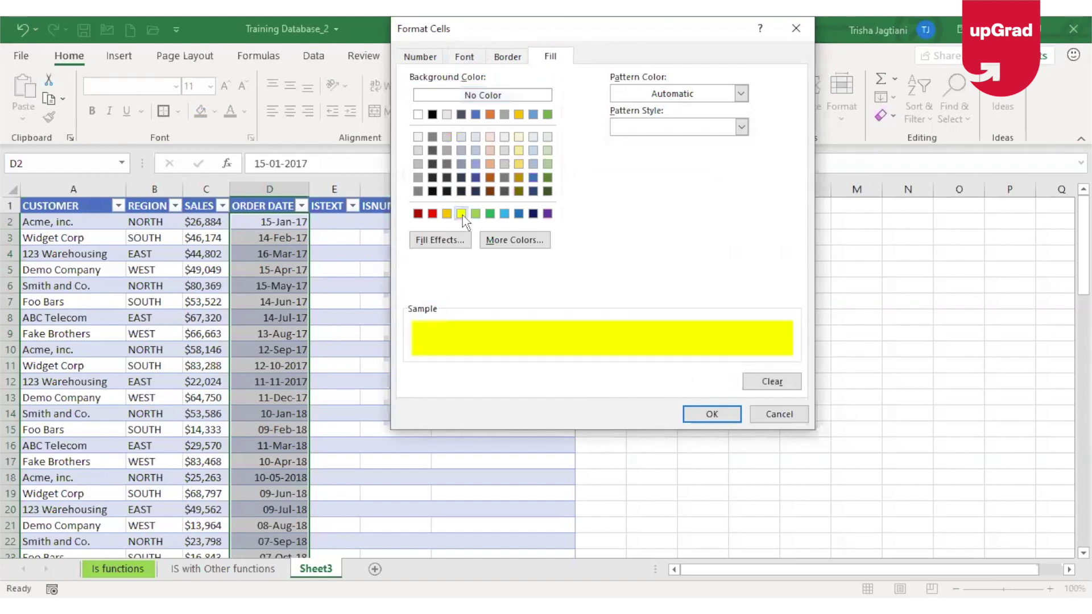
pyautogui.click(711, 411)
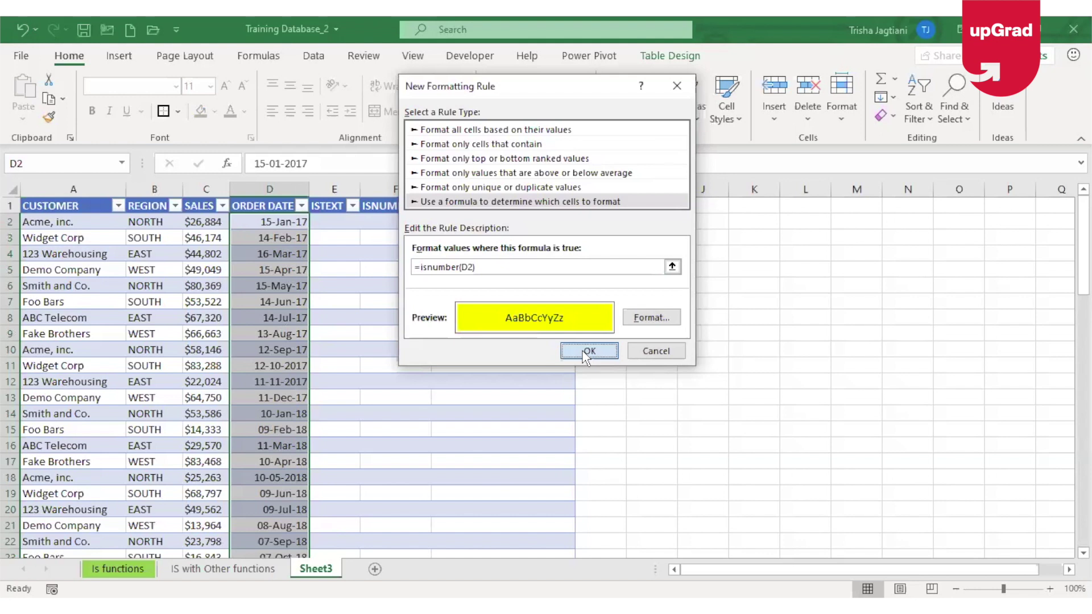
pyautogui.click(587, 351)
# Check which ORDER DATE entries from D2 down to D17 are highlighted by the ISNUMBER rule.
pyautogui.click(272, 345)
pyautogui.hotkey('ctrl', 'Up')
pyautogui.press('Down')
pyautogui.hotkey('shift', 'Down')
pyautogui.hotkey('shift', 'Down')
pyautogui.hotkey('shift', 'Down')
pyautogui.hotkey('shift', 'Down')
pyautogui.hotkey('shift', 'Down')
pyautogui.hotkey('shift', 'Down')
pyautogui.hotkey('shift', 'Down')
pyautogui.hotkey('shift', 'Down')
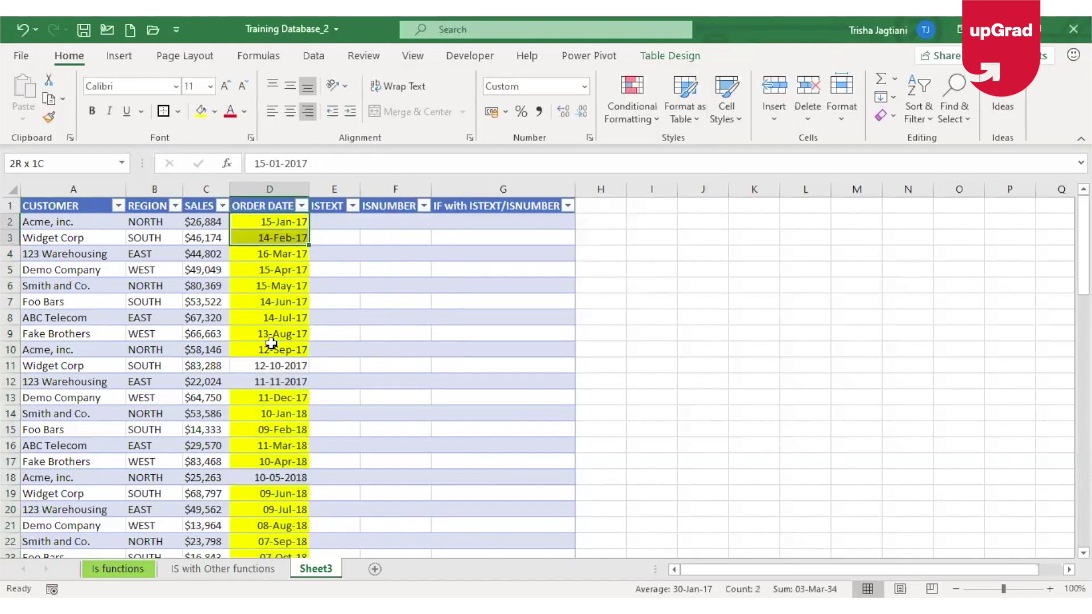
pyautogui.press('Down')
pyautogui.press('Down')
pyautogui.press('Down')
pyautogui.press('Down')
pyautogui.press('Down')
pyautogui.press('Down')
pyautogui.press('Down')
pyautogui.press('Down')
pyautogui.press('Down')
pyautogui.press('Down')
pyautogui.press('Down')
pyautogui.press('Down')
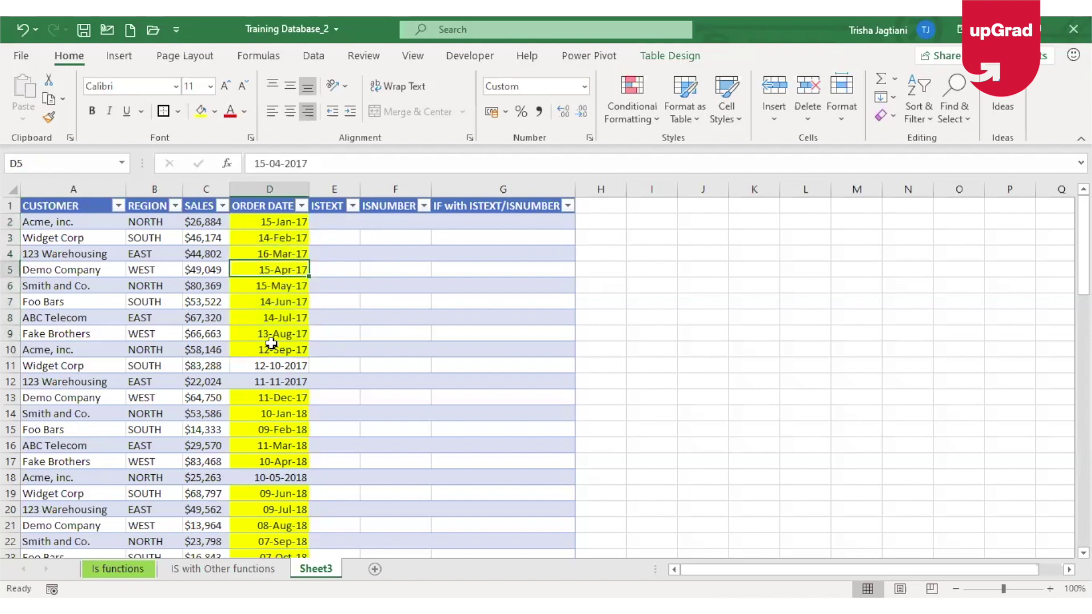
pyautogui.press('Up')
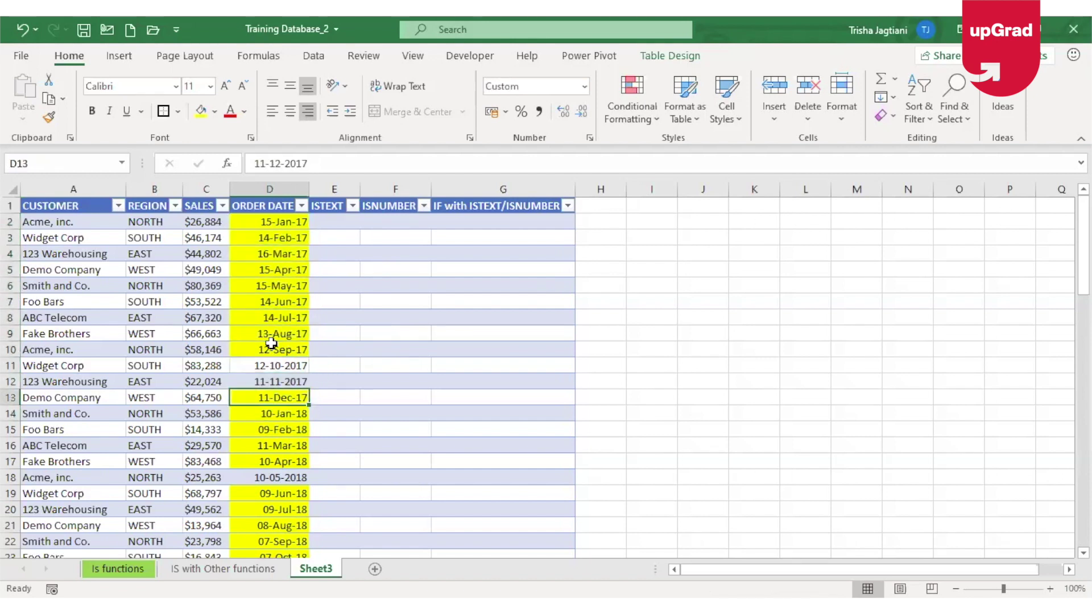
pyautogui.hotkey('shift', 'Down')
pyautogui.hotkey('shift', 'Down')
pyautogui.hotkey('shift', 'Down')
pyautogui.hotkey('shift', 'Down')
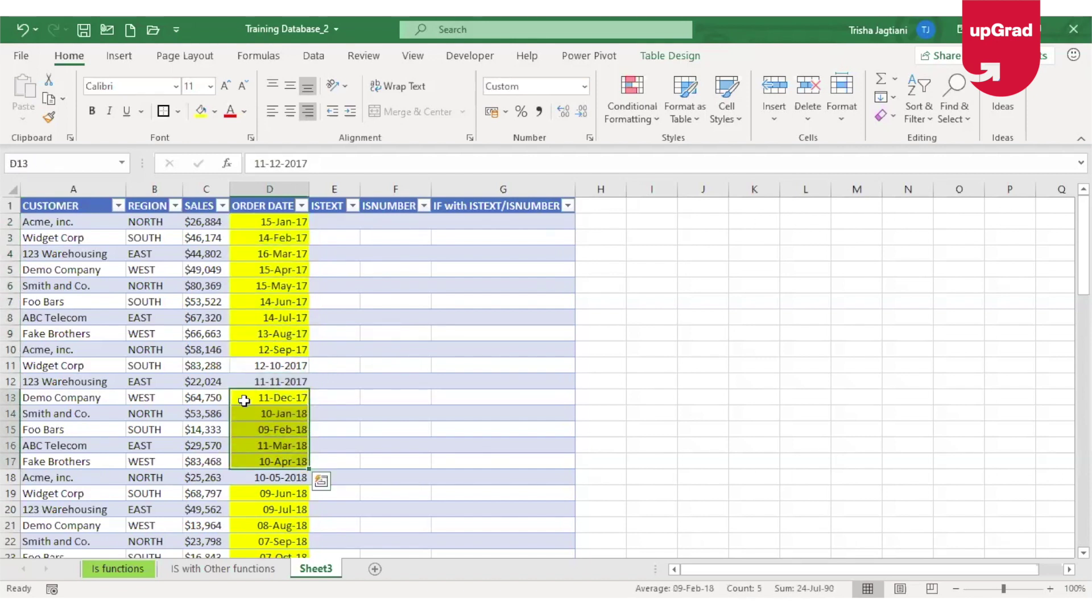
# Compare the entries in D11:D12 with the order dates above them, starting from D2.
pyautogui.click(275, 366)
pyautogui.hotkey('shift', 'Down')
pyautogui.press('Up')
pyautogui.press('Up')
pyautogui.press('Up')
pyautogui.press('Up')
pyautogui.press('Up')
pyautogui.press('Up')
pyautogui.press('Up')
pyautogui.press('Up')
pyautogui.press('Up')
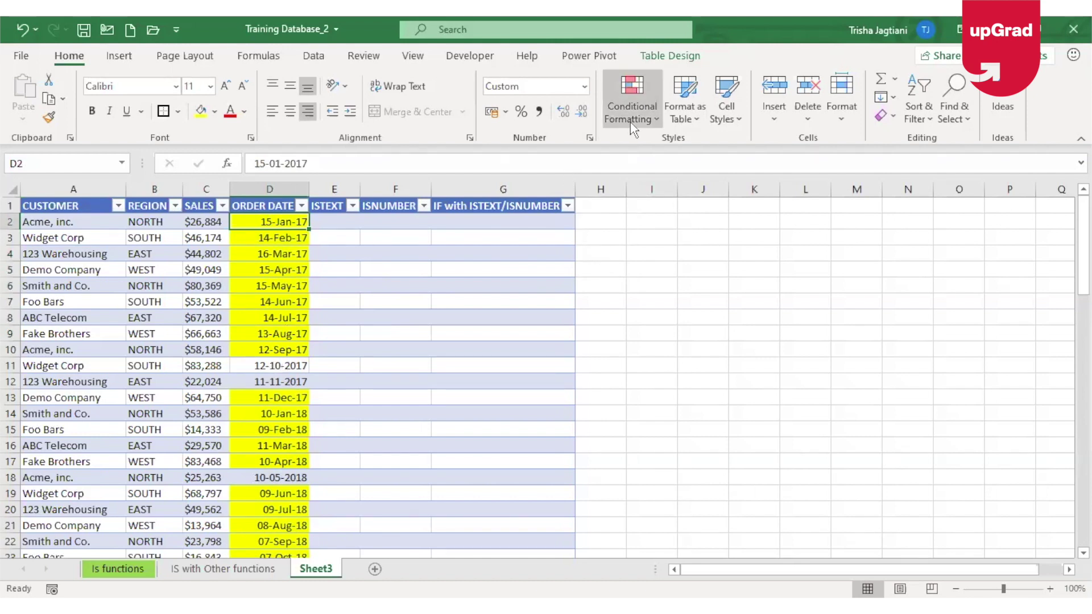
pyautogui.click(267, 300)
pyautogui.click(261, 220)
pyautogui.click(275, 366)
pyautogui.press('Down')
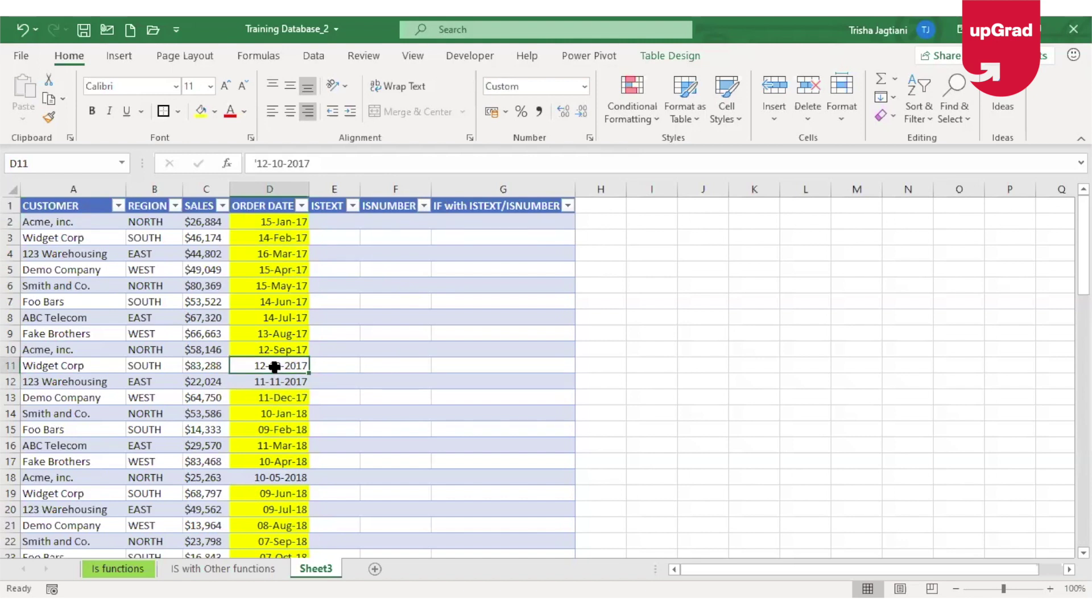
# Clear the conditional formatting rules from the entire sheet.
pyautogui.click(628, 103)
pyautogui.moveTo(638, 367)
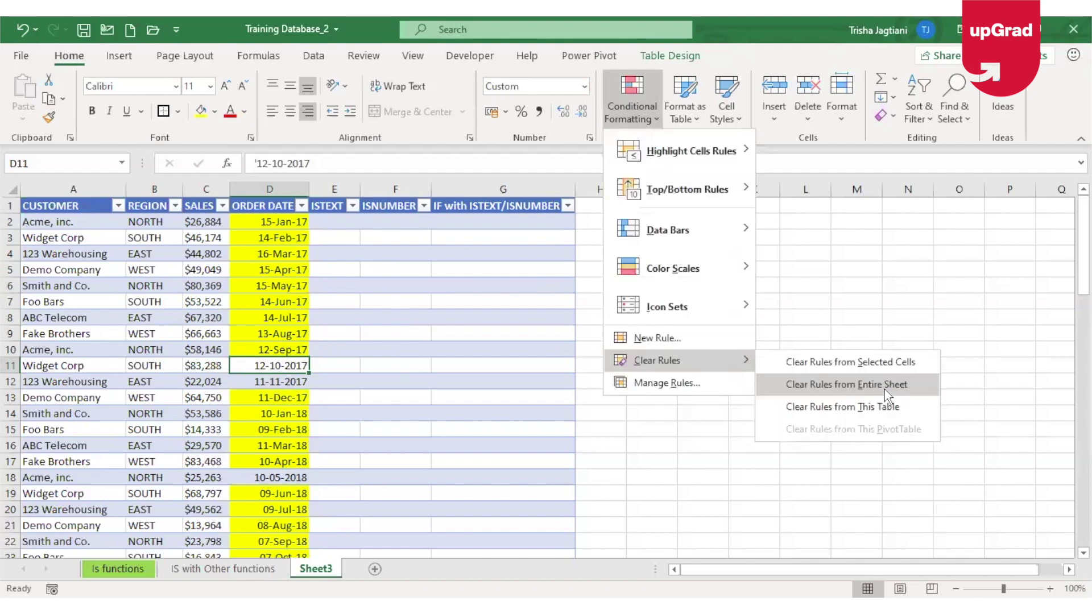
pyautogui.click(886, 392)
# Create a new conditional formatting rule for the order dates in D2:D77 that uses a formula to determine the cells.
pyautogui.click(285, 223)
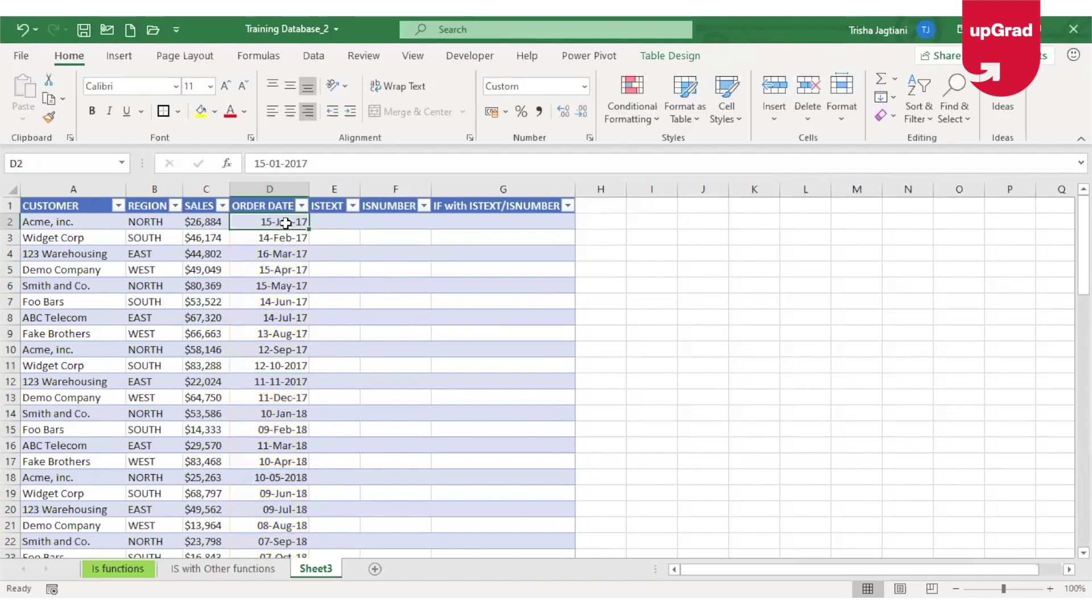
pyautogui.hotkey('ctrl', 'shift', 'Down')
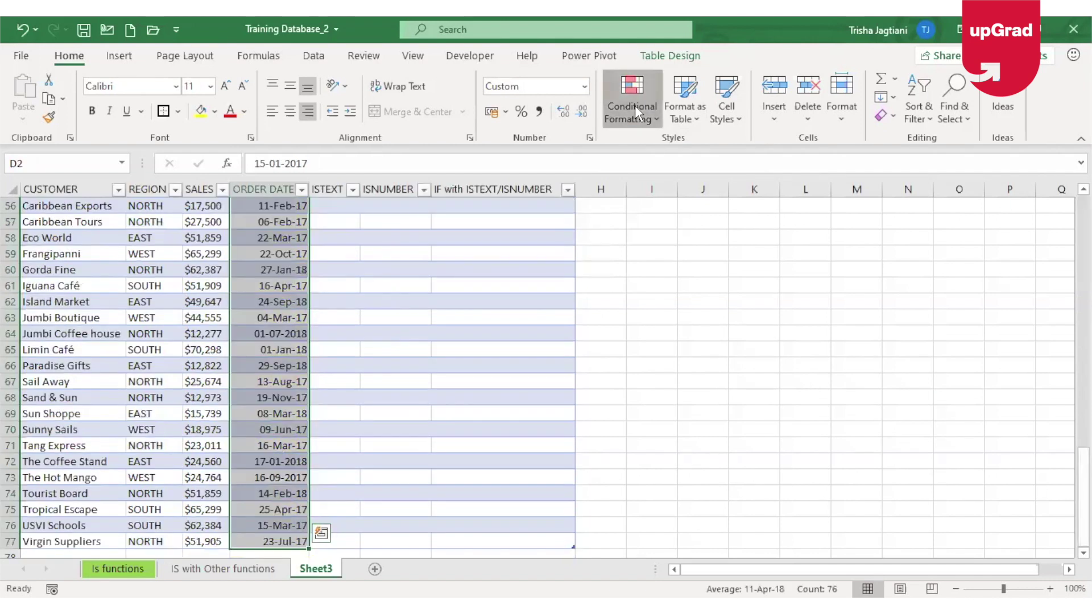
pyautogui.click(635, 105)
pyautogui.click(677, 340)
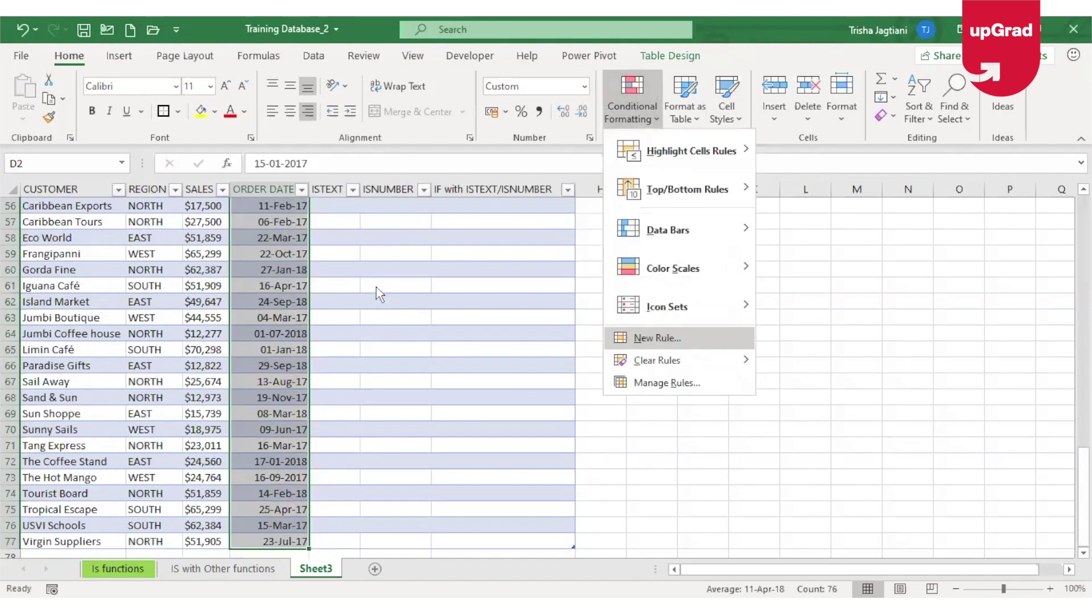
pyautogui.press('End')
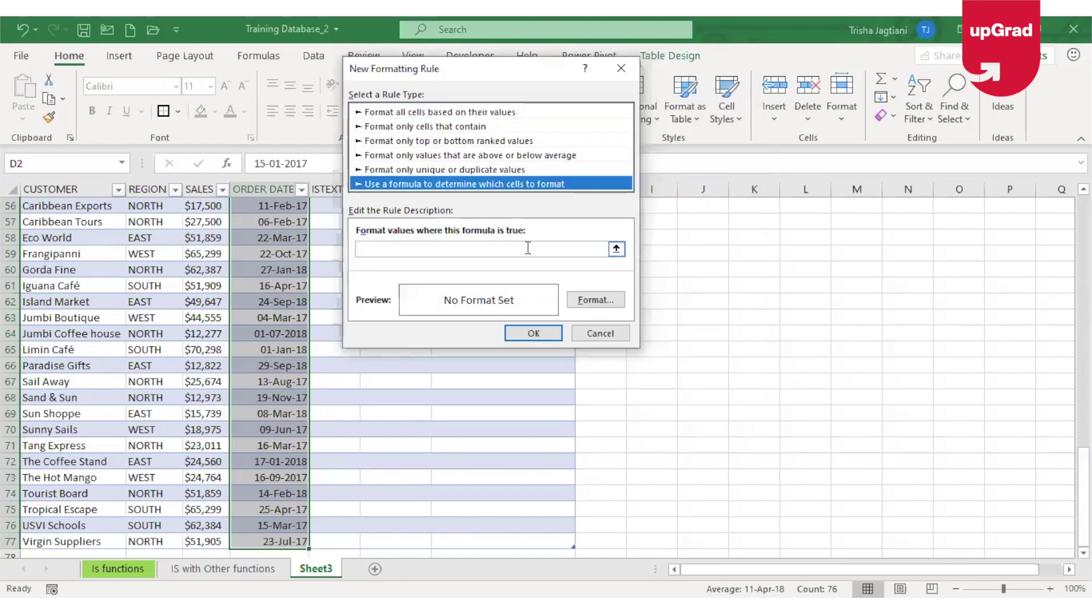
# Enter the rule formula =istext(D2) with a relative reference to the first order date.
pyautogui.click(528, 249)
pyautogui.write('iste')
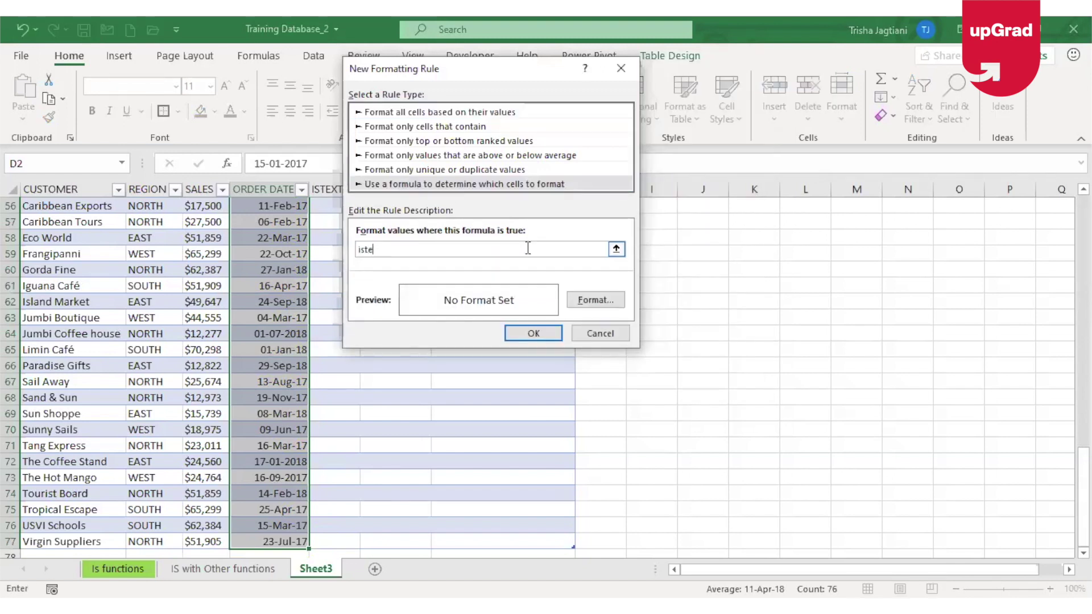
pyautogui.press('BackSpace')
pyautogui.press('BackSpace')
pyautogui.press('BackSpace')
pyautogui.press('BackSpace')
pyautogui.write('=istext(')
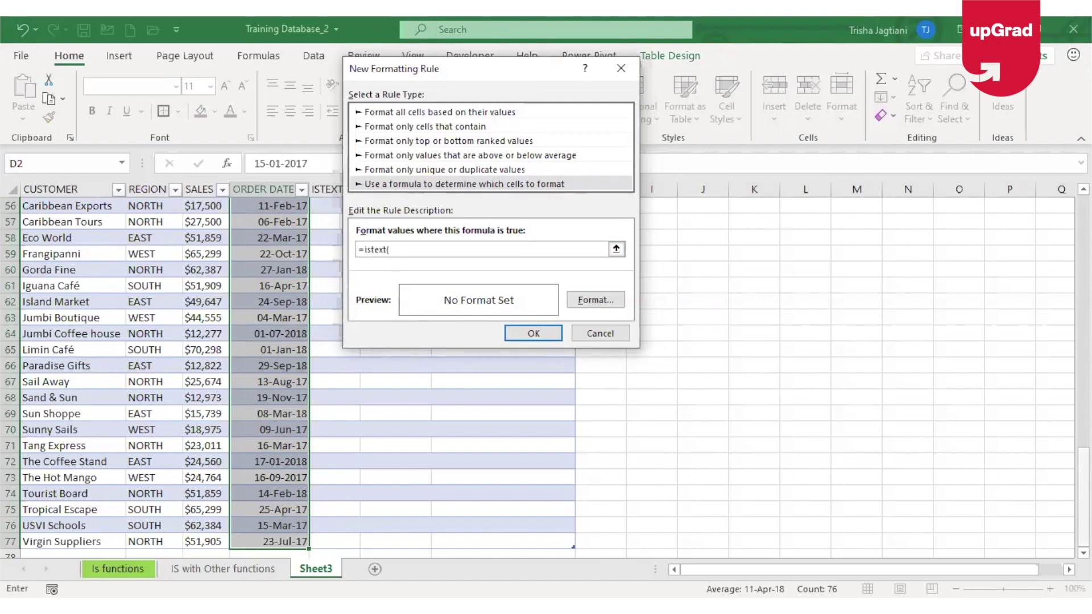
pyautogui.scroll(18, 398, 369)
pyautogui.click(263, 221)
pyautogui.write(')')
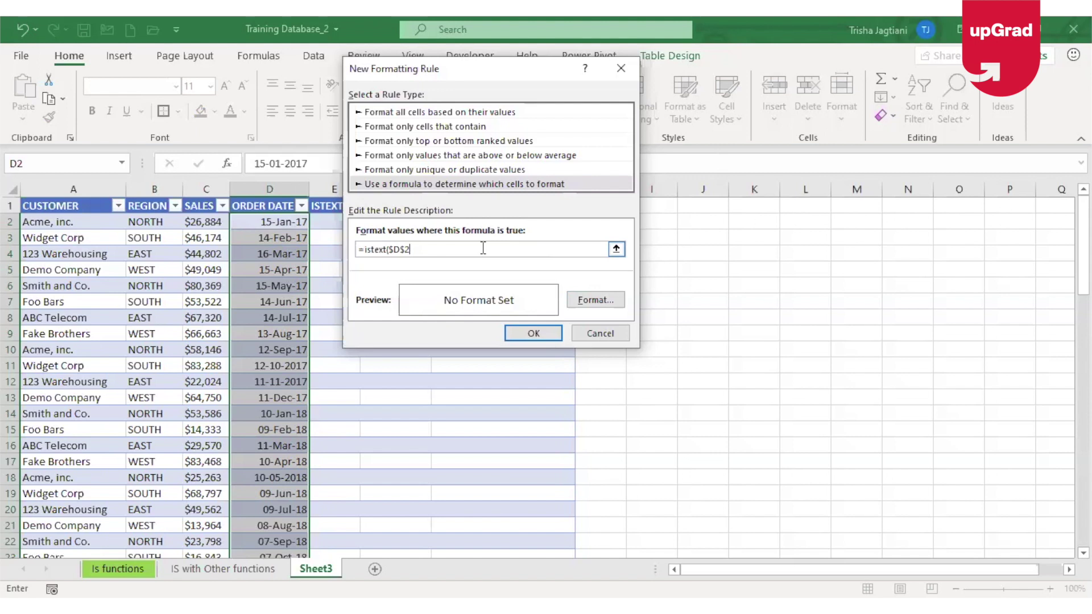
pyautogui.press('F4')
pyautogui.press('F4')
pyautogui.press('F4')
pyautogui.write(')')
# Give the ISTEXT rule a yellow fill and apply it to the order dates.
pyautogui.click(615, 304)
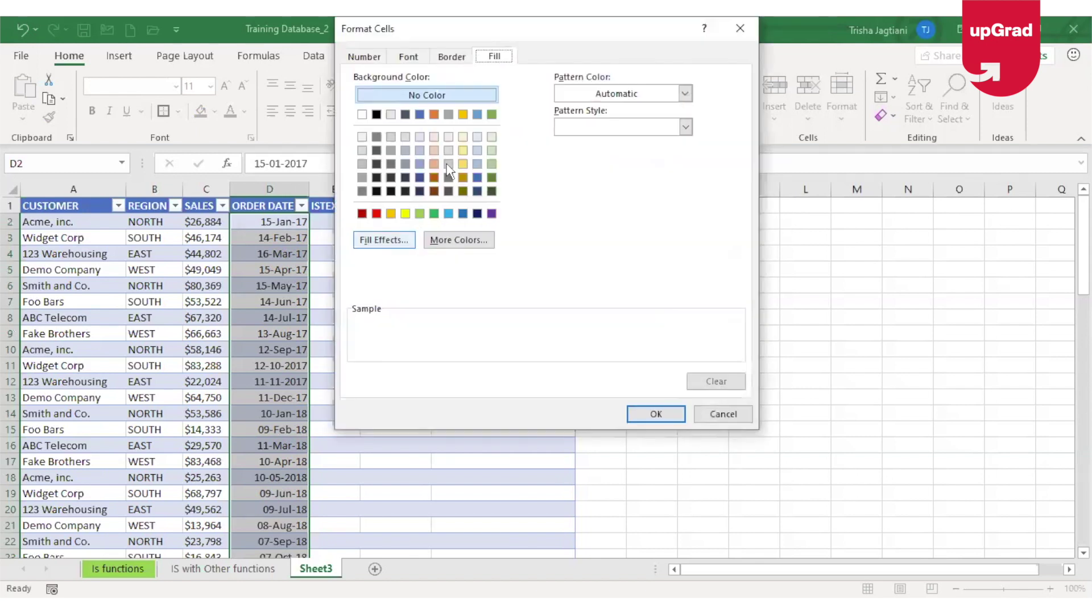
pyautogui.click(405, 214)
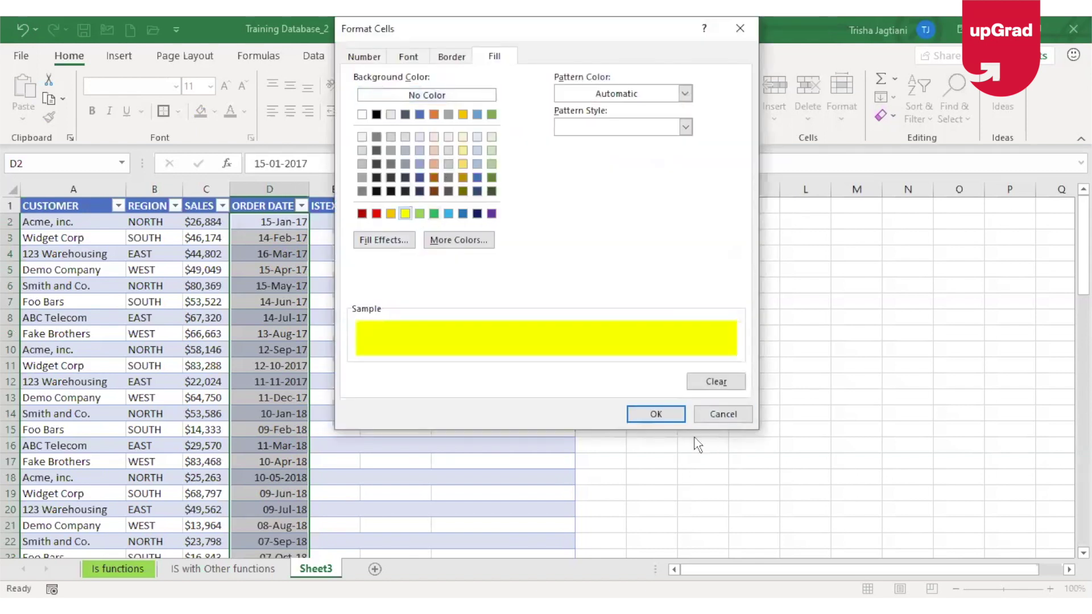
pyautogui.click(670, 418)
pyautogui.click(555, 337)
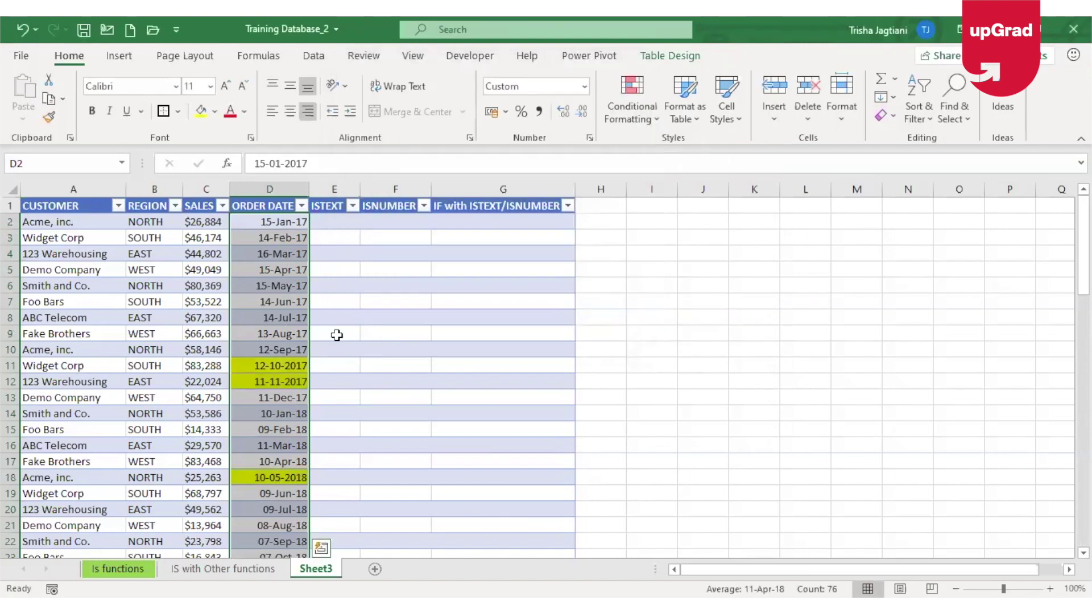
# Examine which ORDER DATE entries from D11 down to D31 the ISTEXT rule highlights, and return to the column header.
pyautogui.click(260, 368)
pyautogui.press('Down')
pyautogui.press('Up')
pyautogui.press('Down')
pyautogui.press('Down')
pyautogui.press('Down')
pyautogui.press('Down')
pyautogui.press('Down')
pyautogui.press('Down')
pyautogui.press('Down')
pyautogui.press('Down')
pyautogui.press('Up')
pyautogui.press('Down')
pyautogui.press('Down')
pyautogui.press('Down')
pyautogui.press('Down')
pyautogui.press('Down')
pyautogui.press('Down')
pyautogui.press('Down')
pyautogui.press('Down')
pyautogui.press('Down')
pyautogui.press('Down')
pyautogui.press('Down')
pyautogui.press('Down')
pyautogui.press('Down')
pyautogui.press('Down')
pyautogui.press('Down')
pyautogui.press('Down')
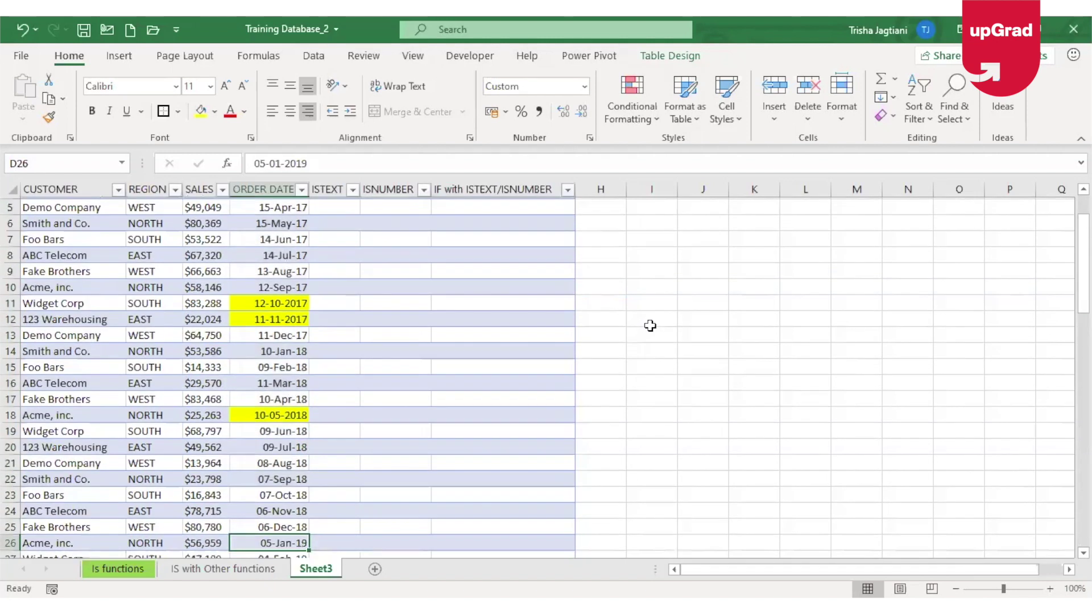
pyautogui.press('Up')
pyautogui.press('Up')
pyautogui.press('Up')
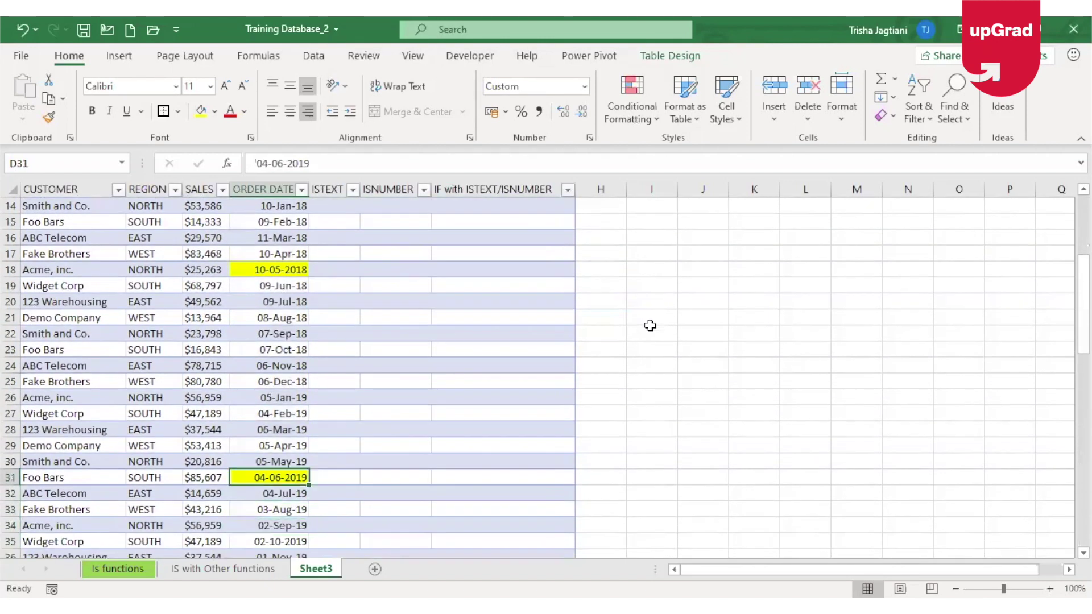
pyautogui.click(257, 271)
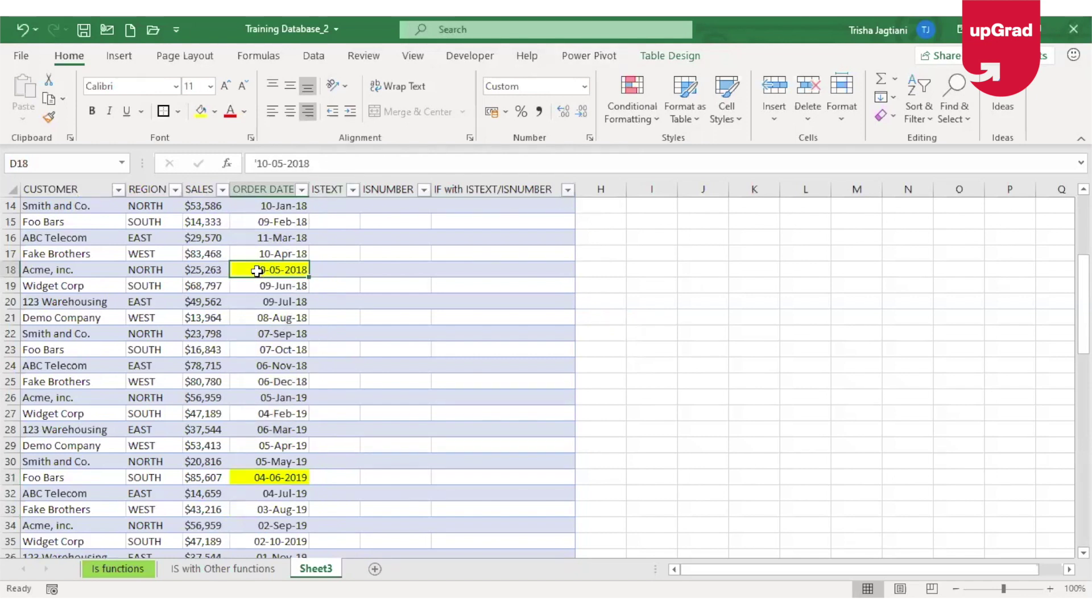
pyautogui.hotkey('ctrl', 'Up')
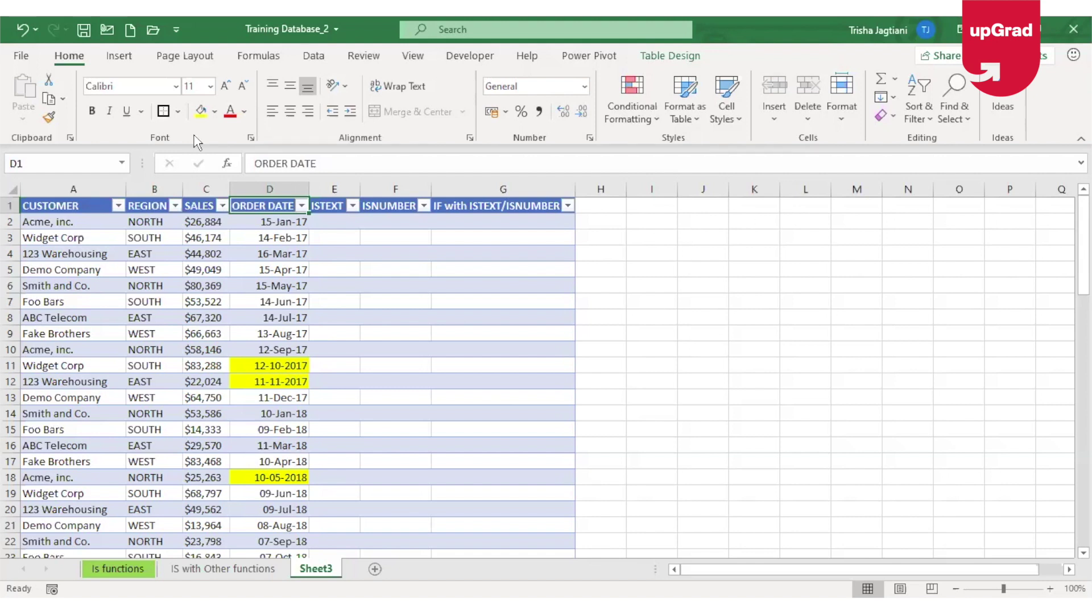
pyautogui.click(210, 397)
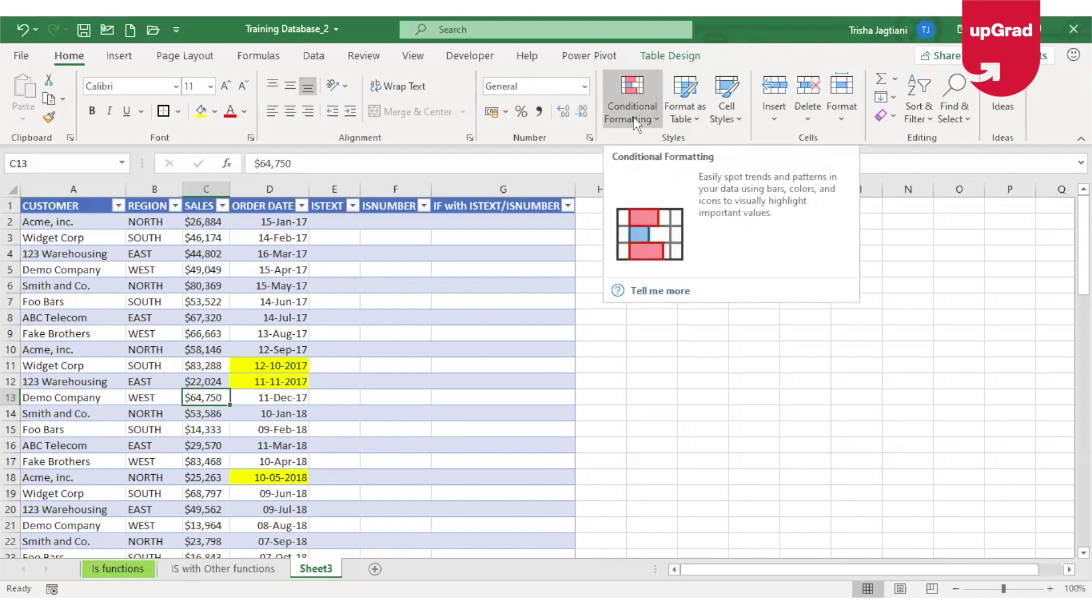
pyautogui.click(197, 270)
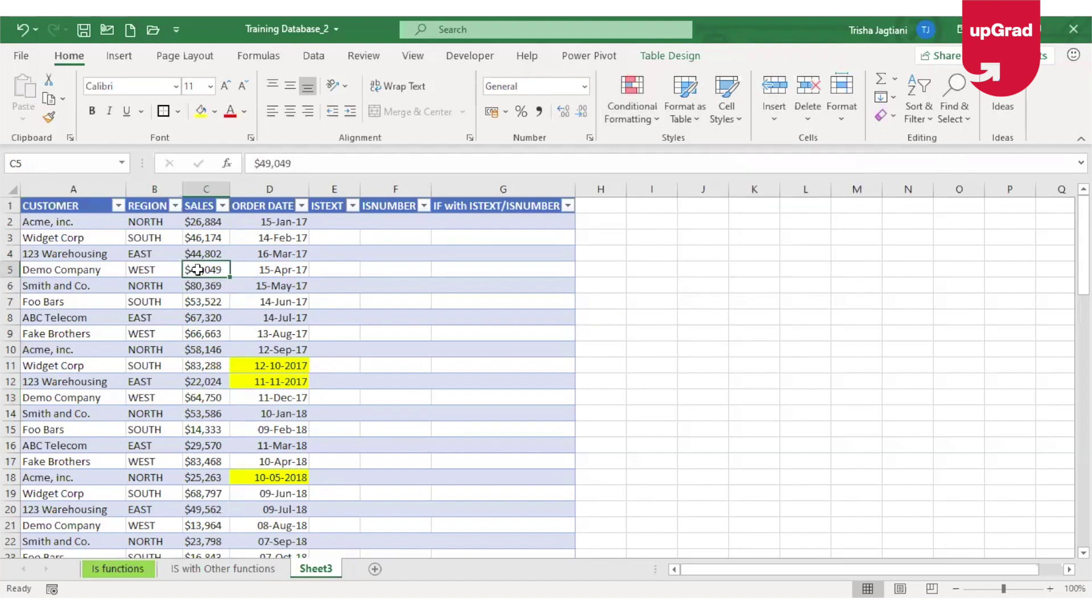